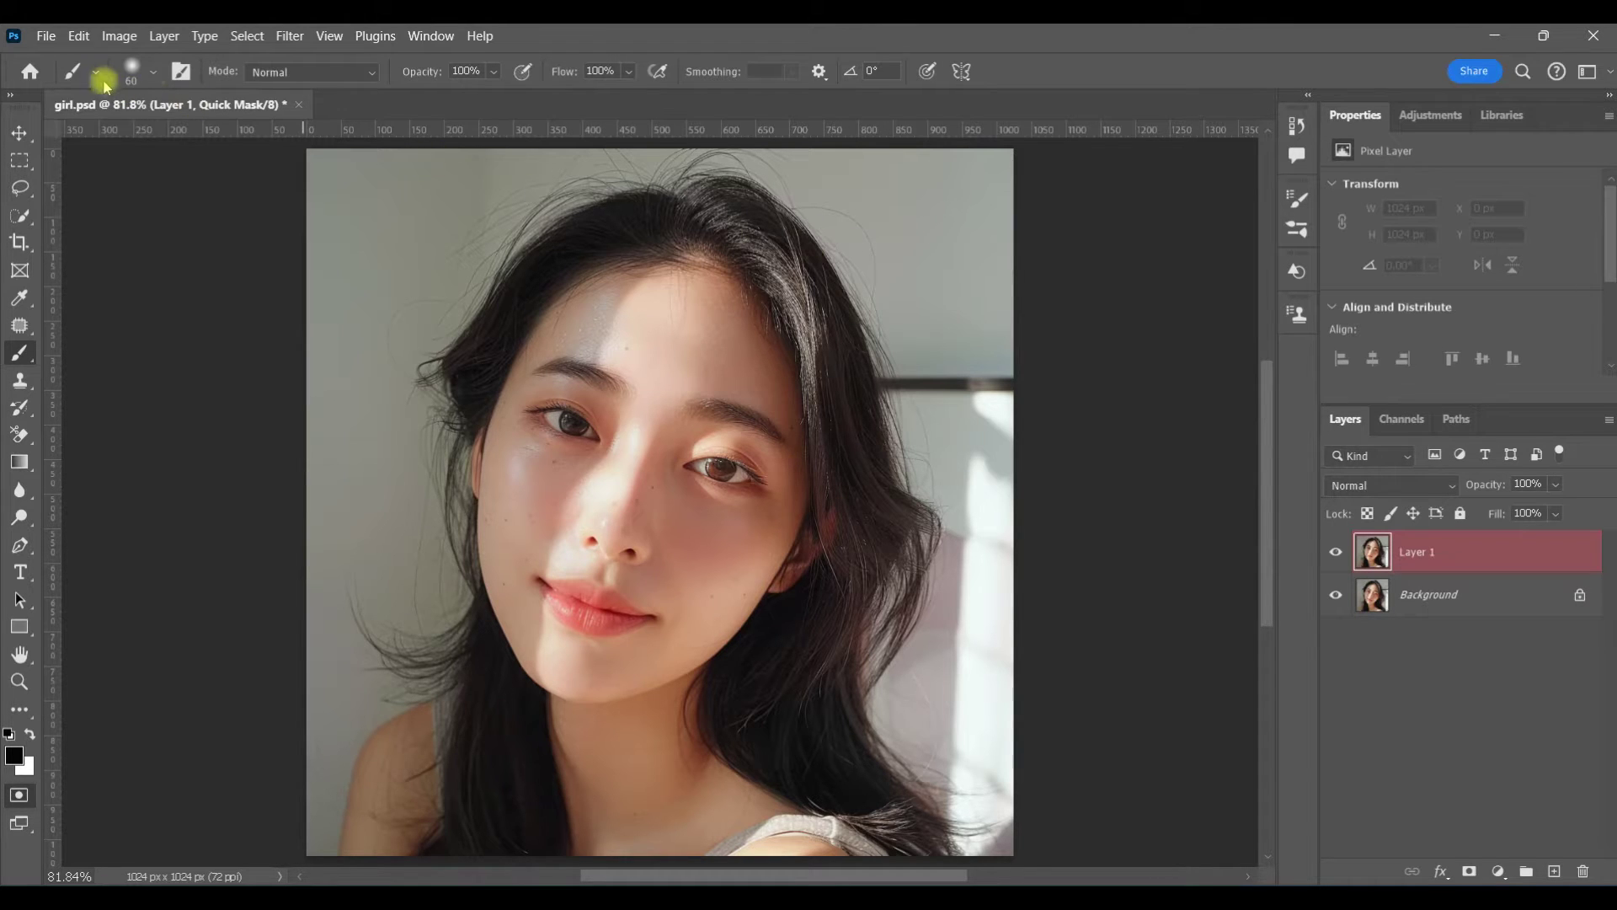
Paint a Quick Mask over the shaded side of the face with a 60 px brush at 20% hardness and convert it to a selection.
{"action": "left_click", "coordinate": [156, 74]}
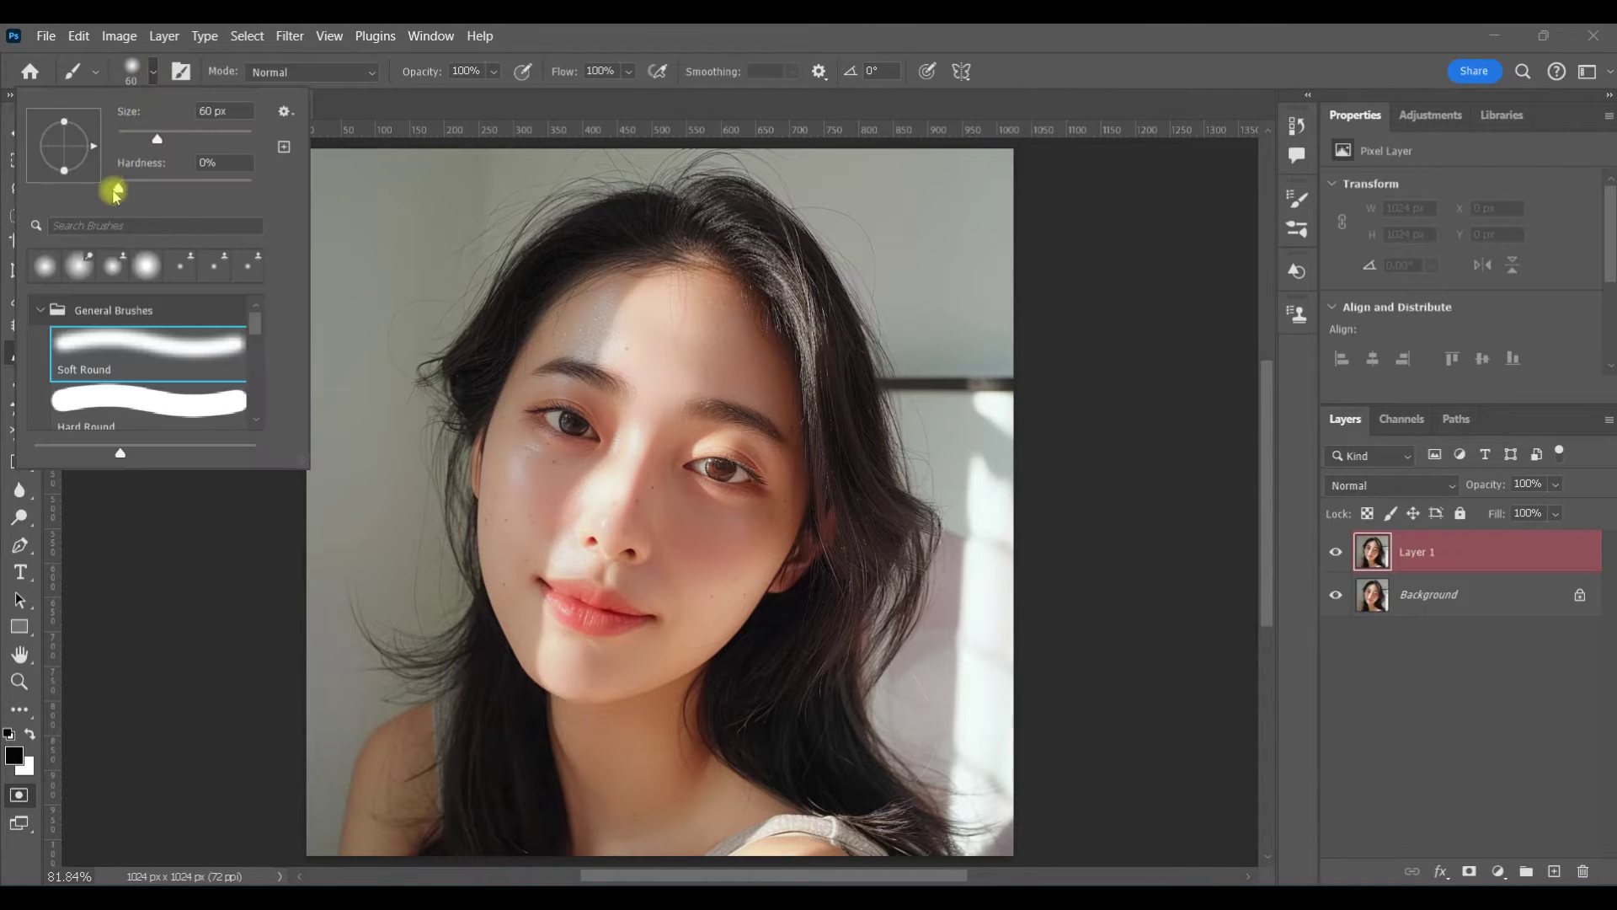
{"action": "left_click_drag", "start_coordinate": [117, 192], "coordinate": [145, 187]}
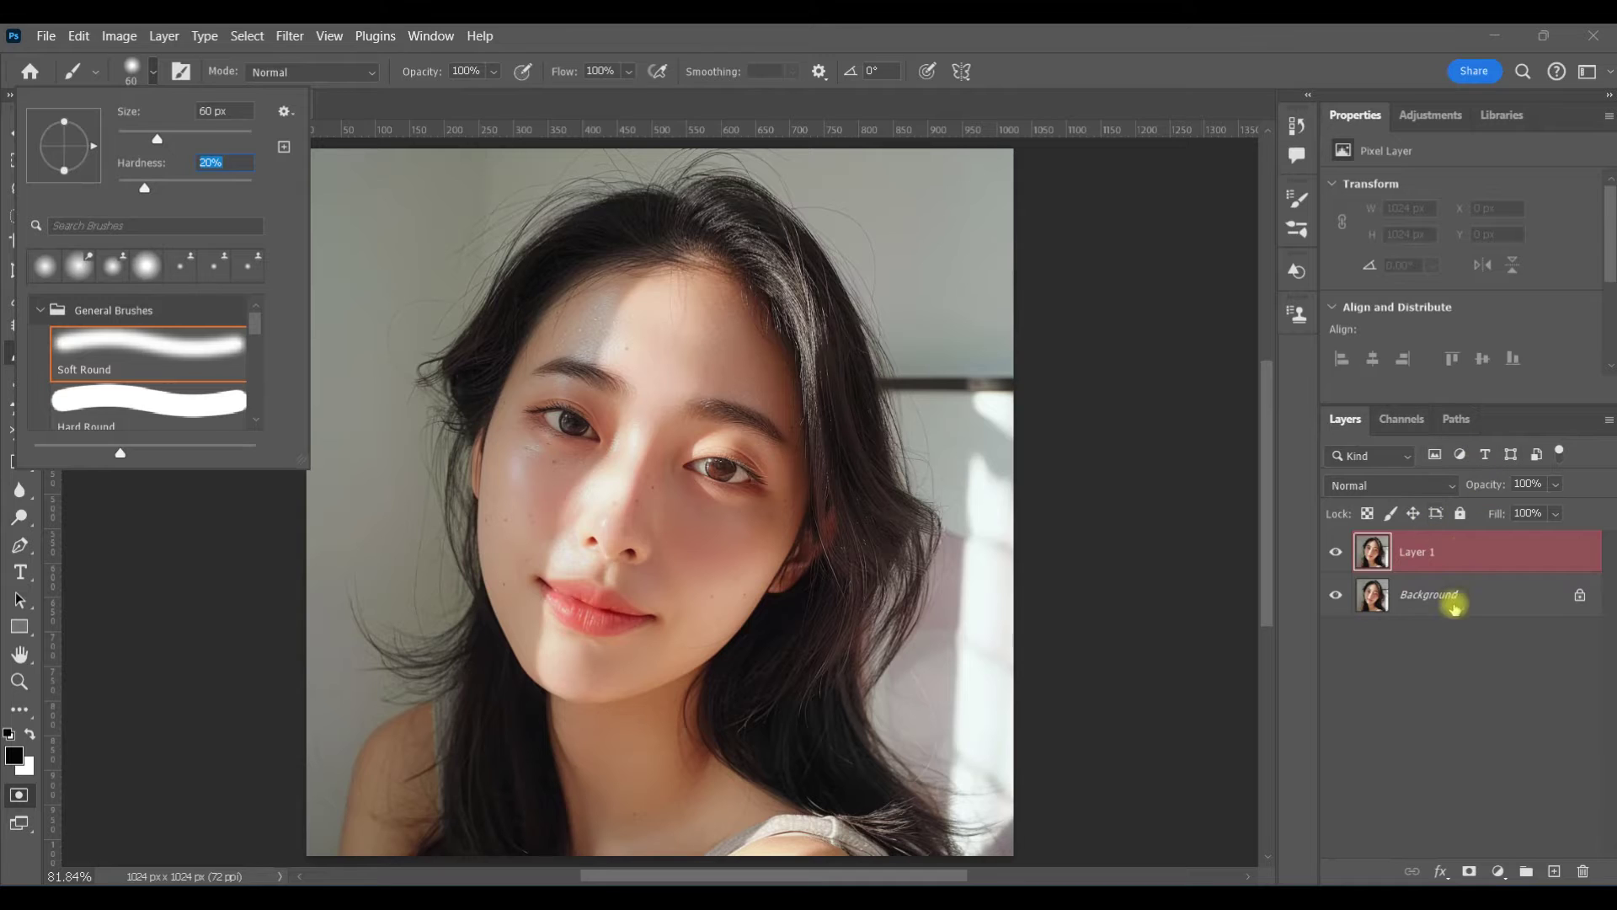
{"action": "left_click", "coordinate": [1462, 543]}
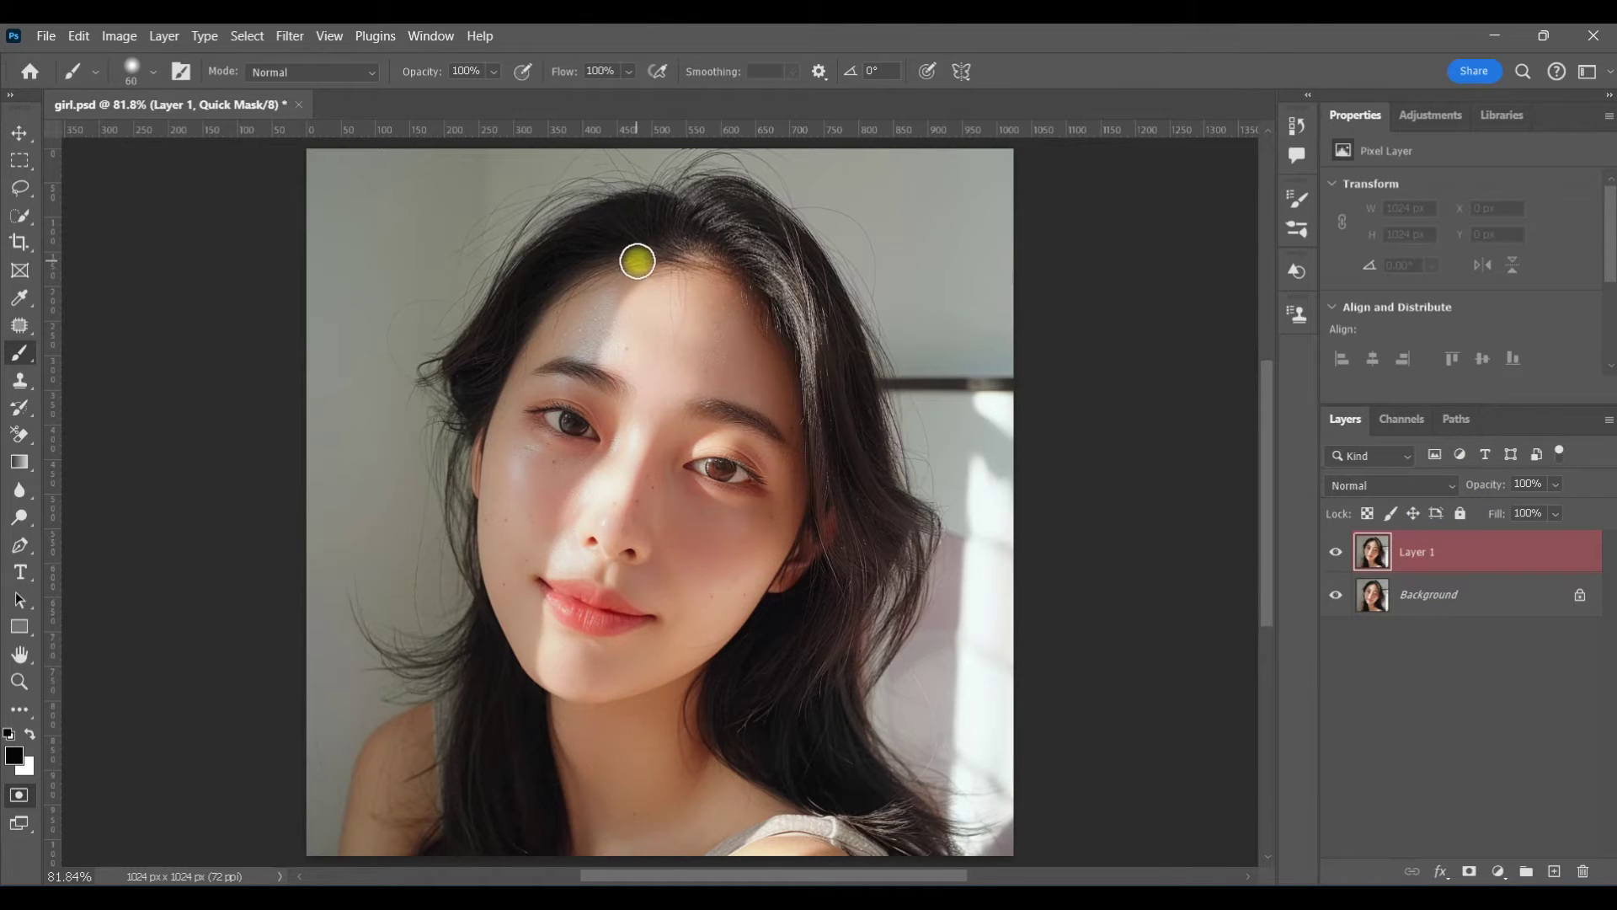
{"action": "mouse_move", "coordinate": [637, 262]}
{"action": "left_mouse_down"}
{"action": "mouse_move", "coordinate": [581, 359]}
{"action": "mouse_move", "coordinate": [597, 435]}
{"action": "mouse_move", "coordinate": [534, 550]}
{"action": "mouse_move", "coordinate": [533, 674]}
{"action": "mouse_move", "coordinate": [498, 571]}
{"action": "mouse_move", "coordinate": [503, 475]}
{"action": "mouse_move", "coordinate": [536, 368]}
{"action": "mouse_move", "coordinate": [606, 274]}
{"action": "mouse_move", "coordinate": [676, 257]}
{"action": "mouse_move", "coordinate": [551, 371]}
{"action": "mouse_move", "coordinate": [540, 475]}
{"action": "mouse_move", "coordinate": [523, 459]}
{"action": "mouse_move", "coordinate": [528, 392]}
{"action": "mouse_move", "coordinate": [504, 492]}
{"action": "left_mouse_up"}
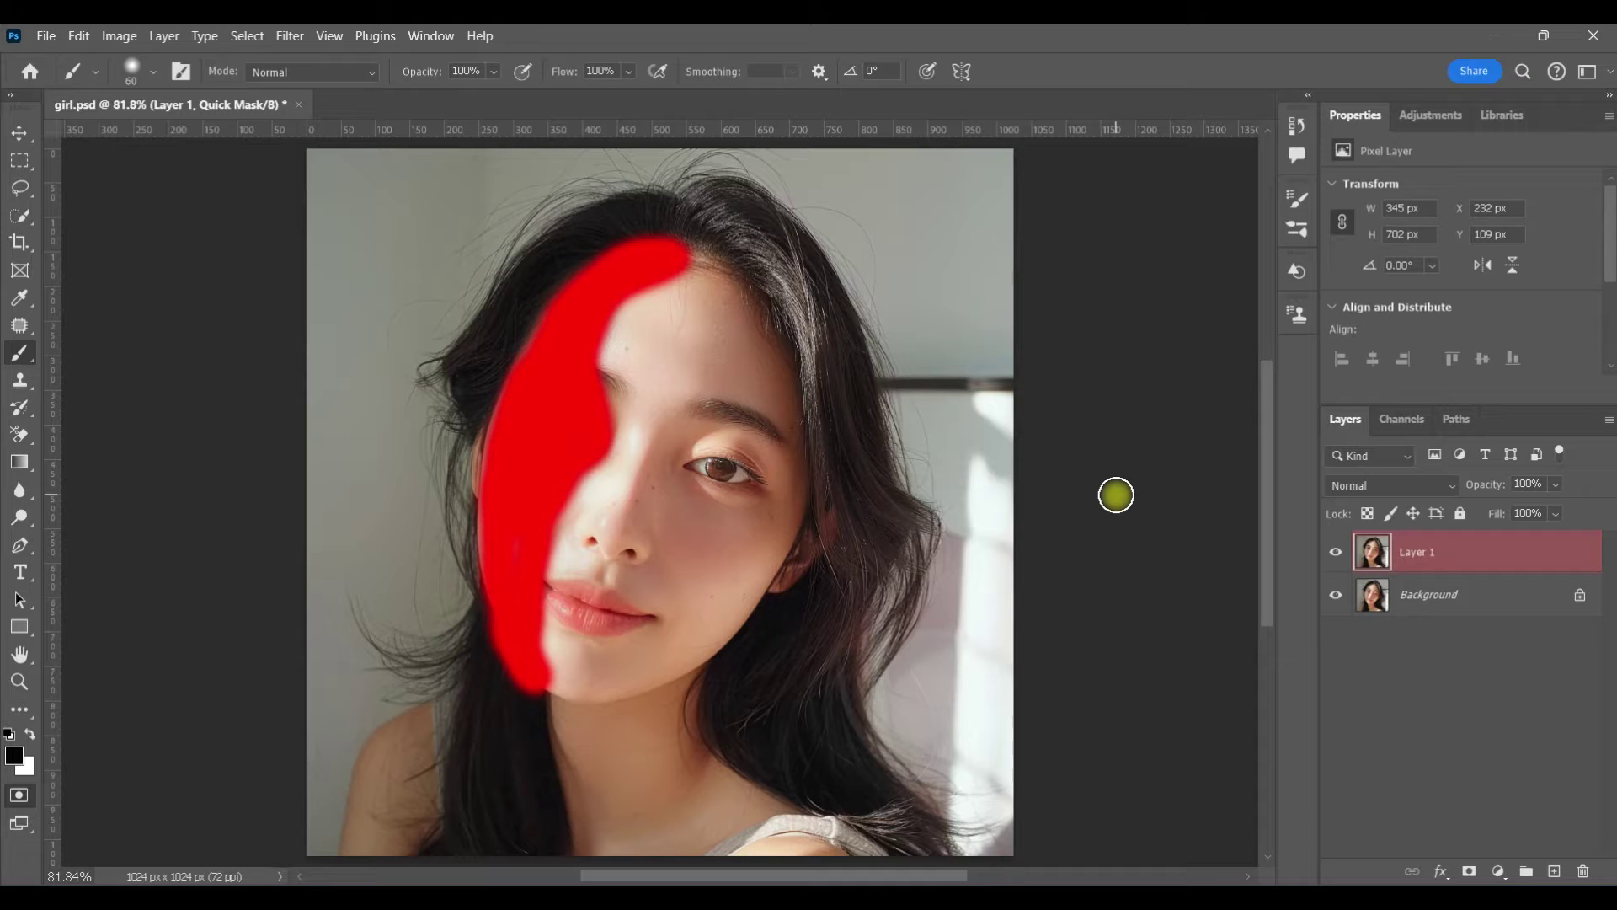
{"action": "key", "text": "q"}
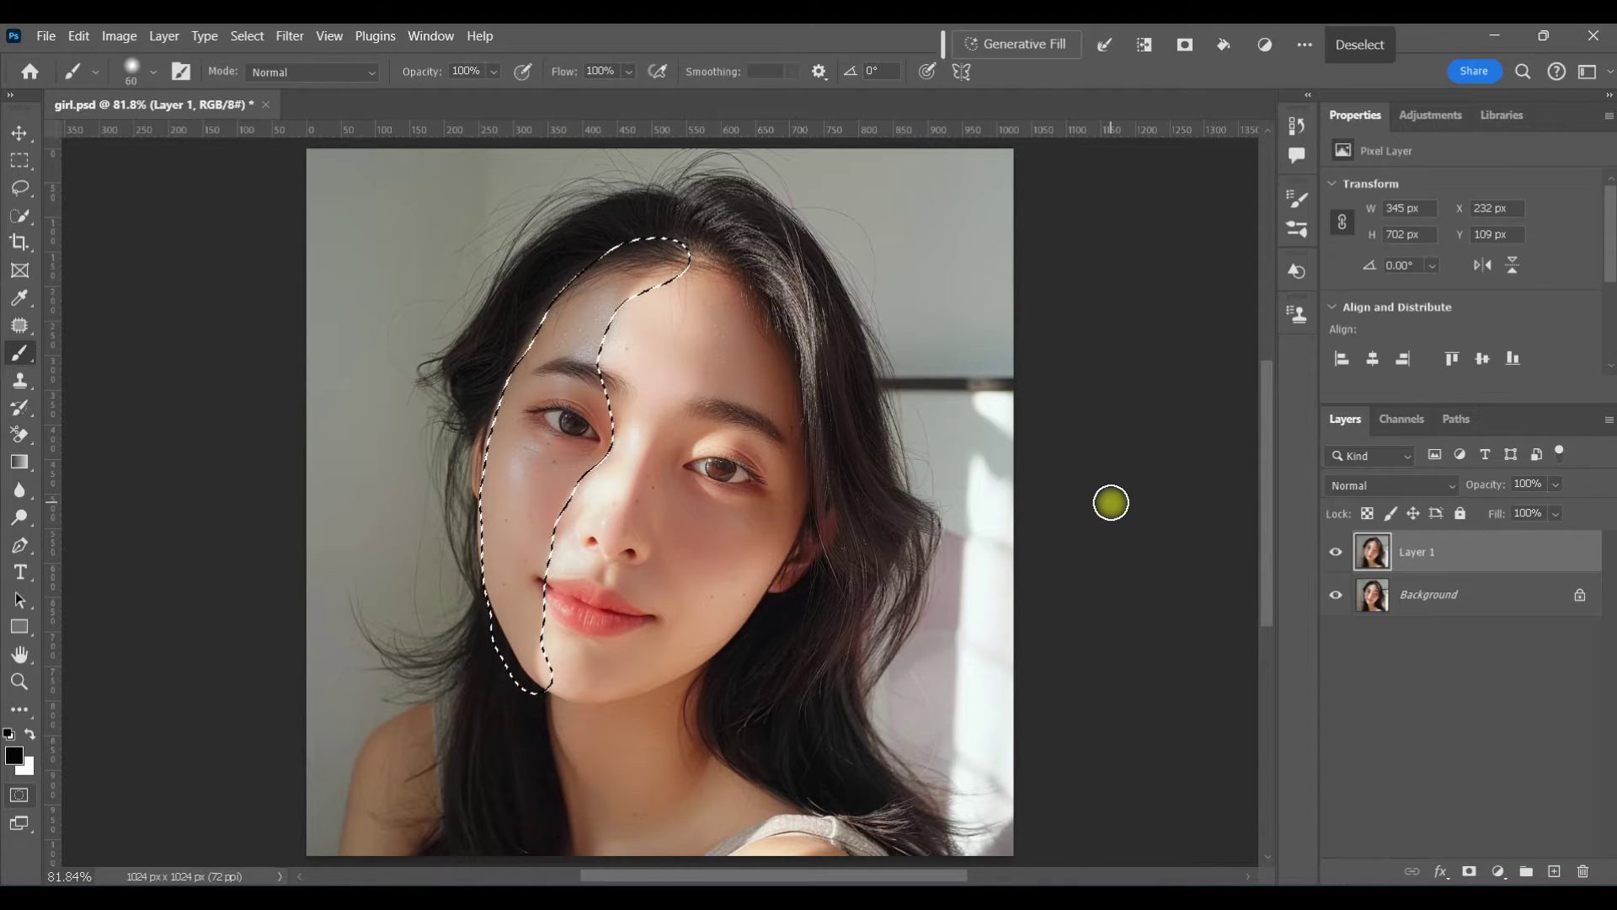
Add a Curves adjustment layer from the selection and raise the midtones to brighten the shaded side of the face.
{"action": "left_click", "coordinate": [1446, 123]}
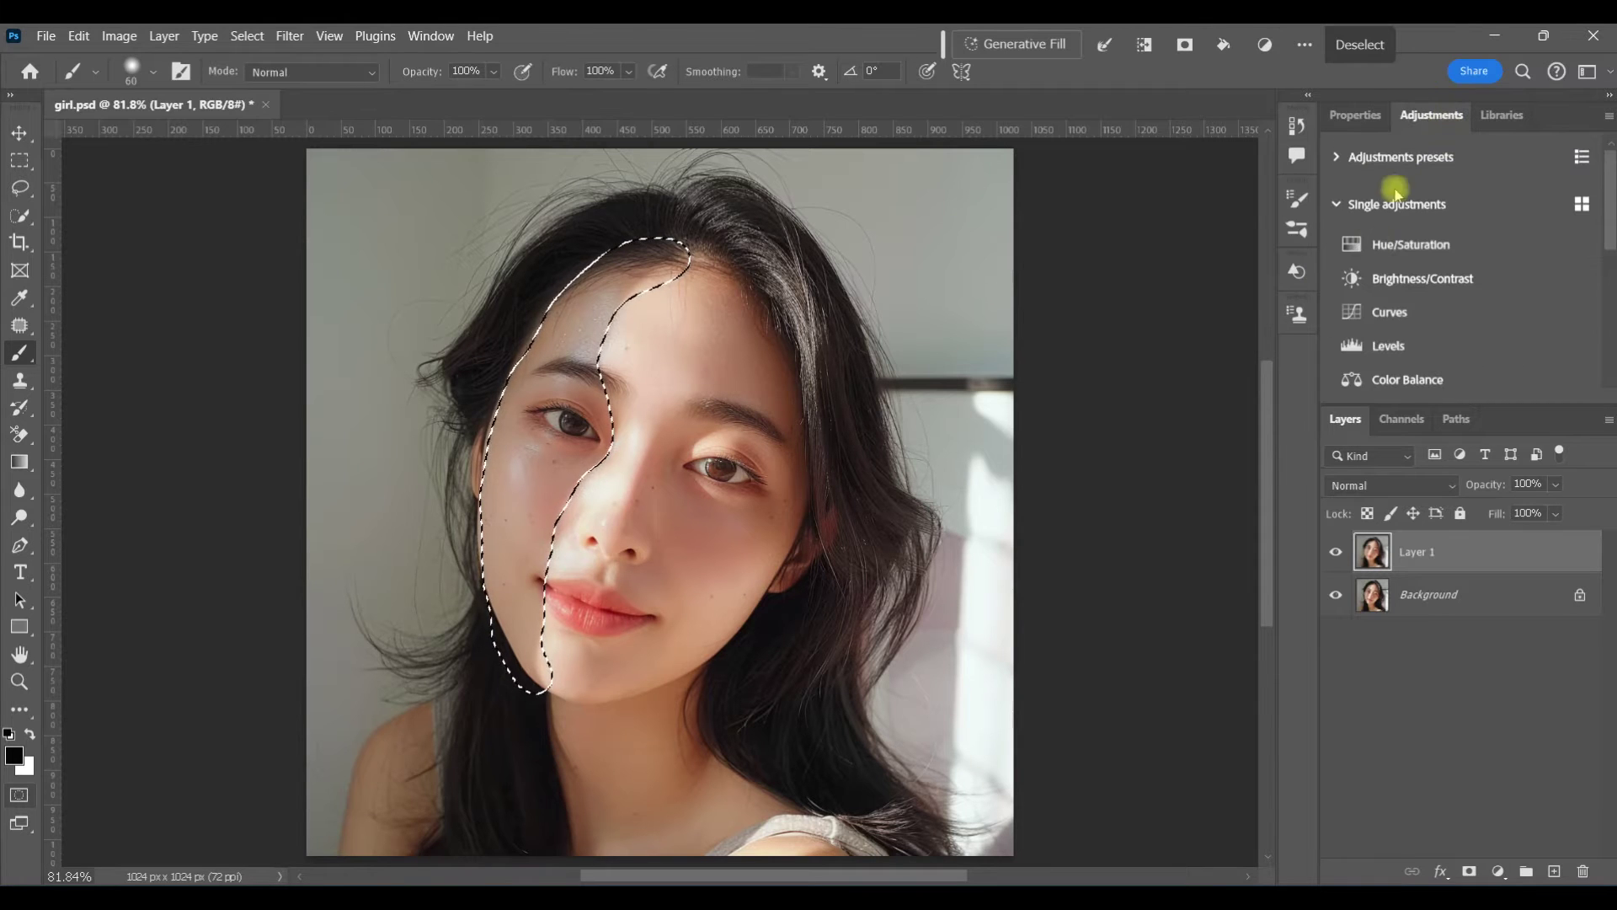
{"action": "left_click", "coordinate": [1348, 313]}
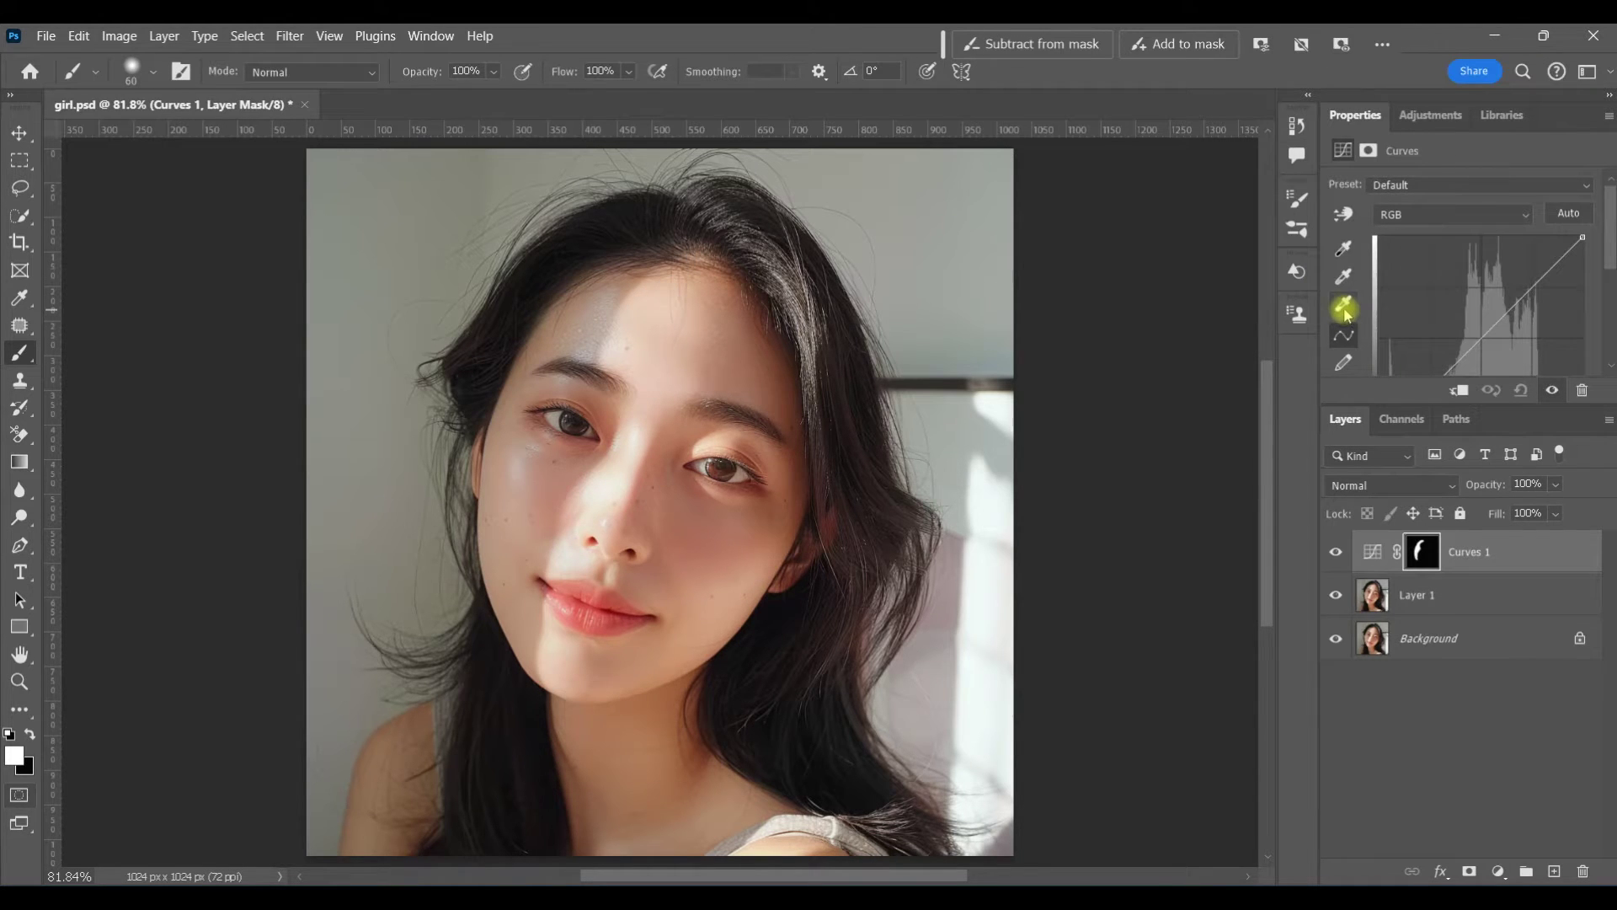
{"action": "left_click", "coordinate": [1371, 553]}
{"action": "left_click", "coordinate": [1374, 551]}
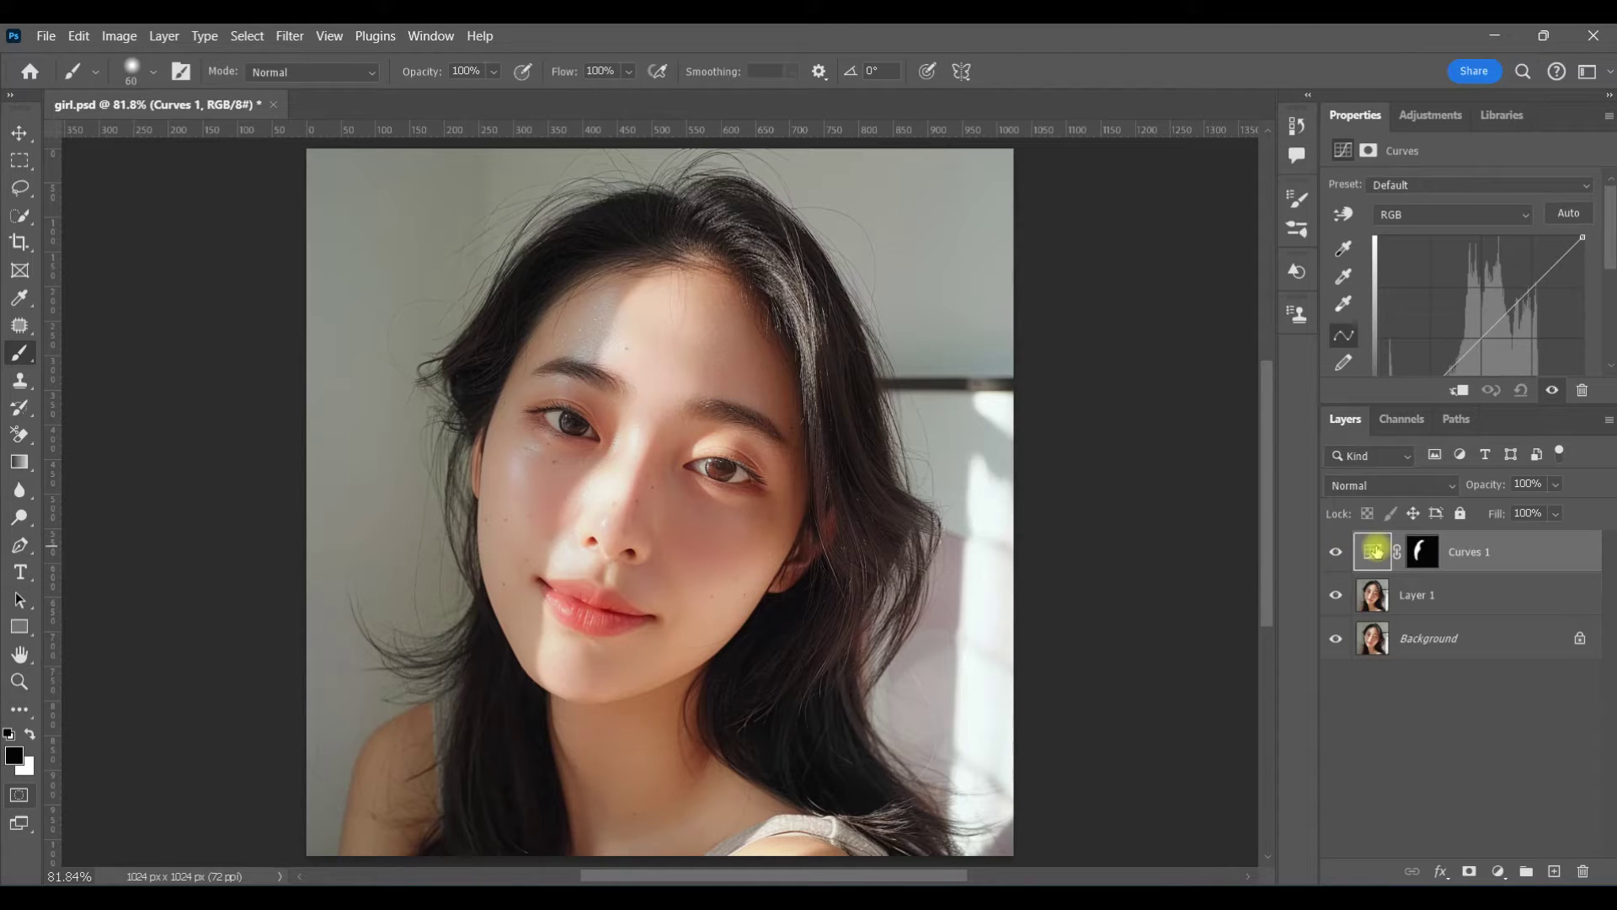
{"action": "left_click_drag", "start_coordinate": [1473, 347], "coordinate": [1475, 326]}
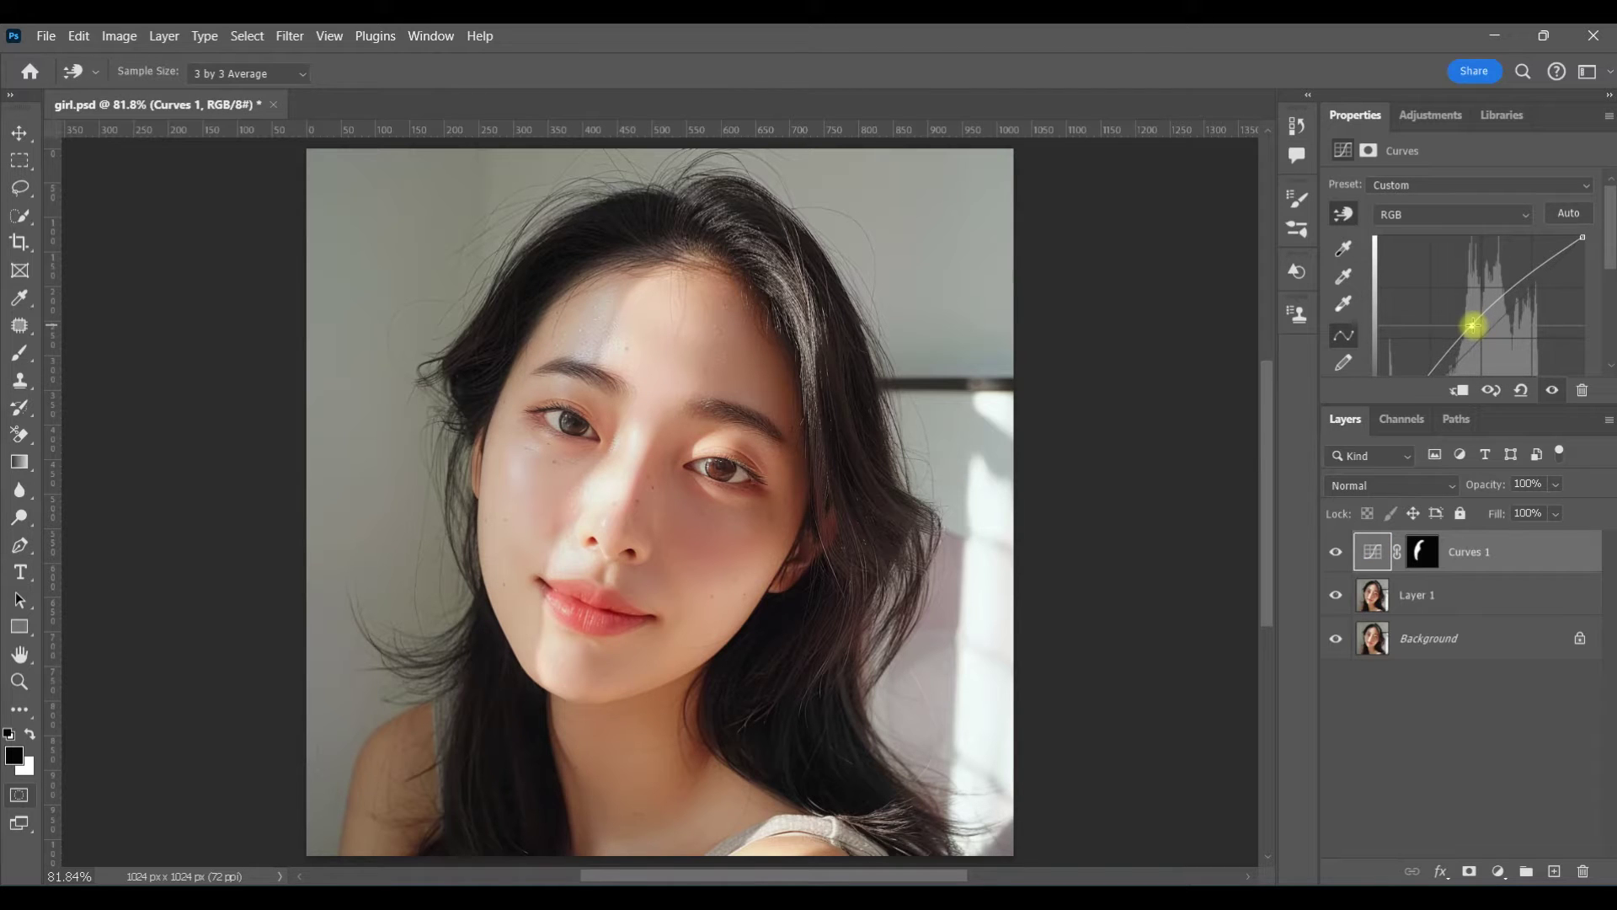
{"action": "left_click_drag", "start_coordinate": [1473, 325], "coordinate": [1465, 319]}
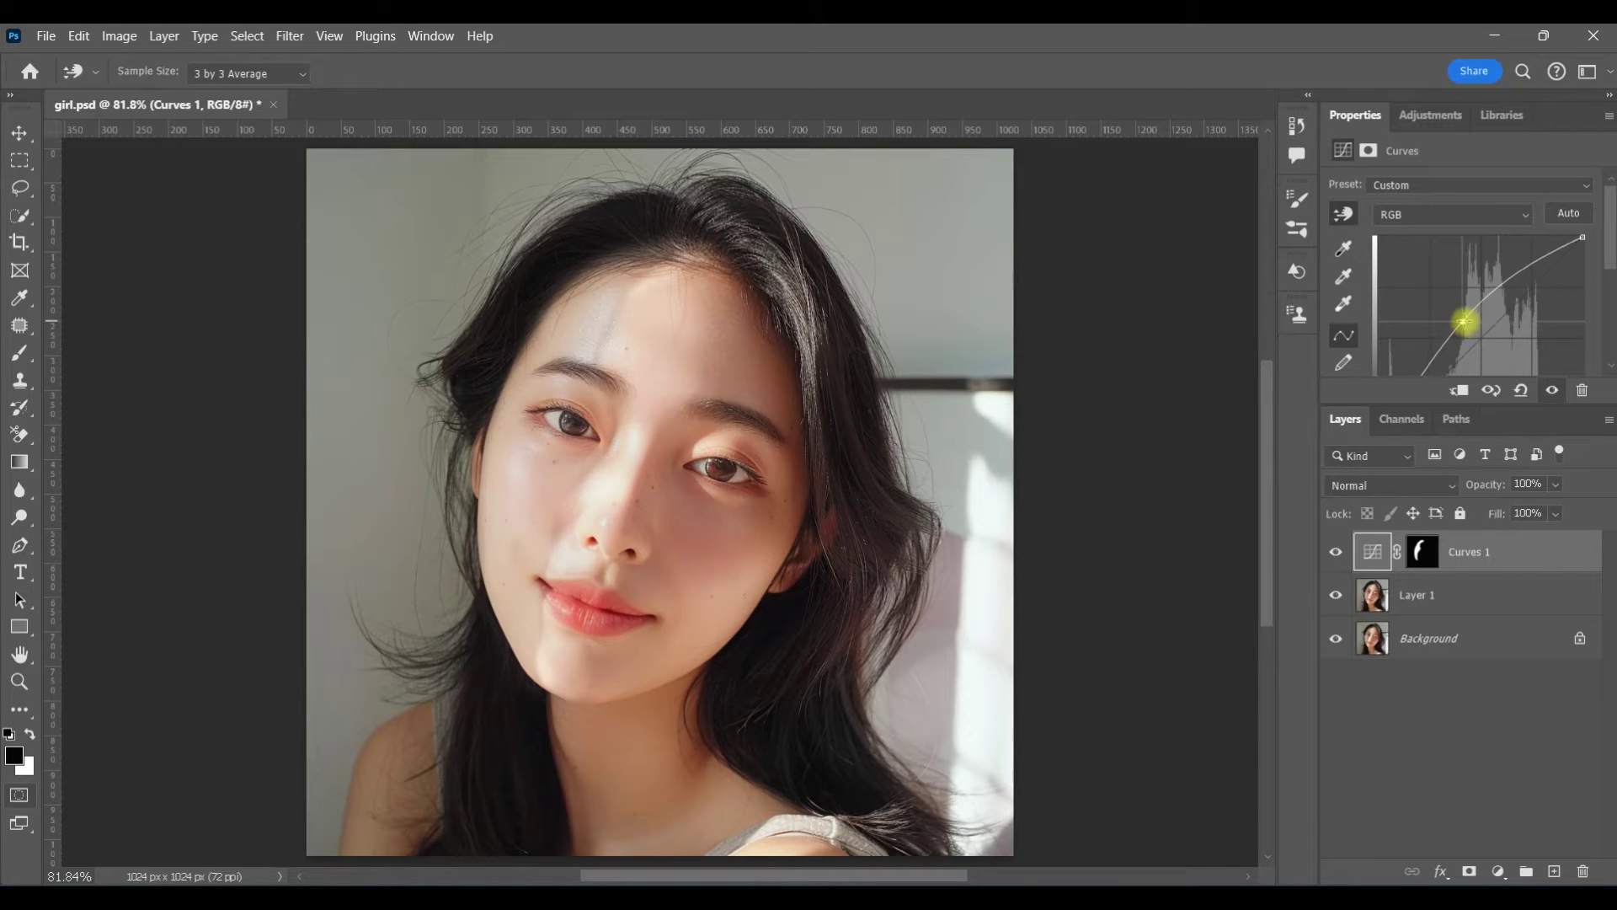
{"action": "key", "text": "z"}
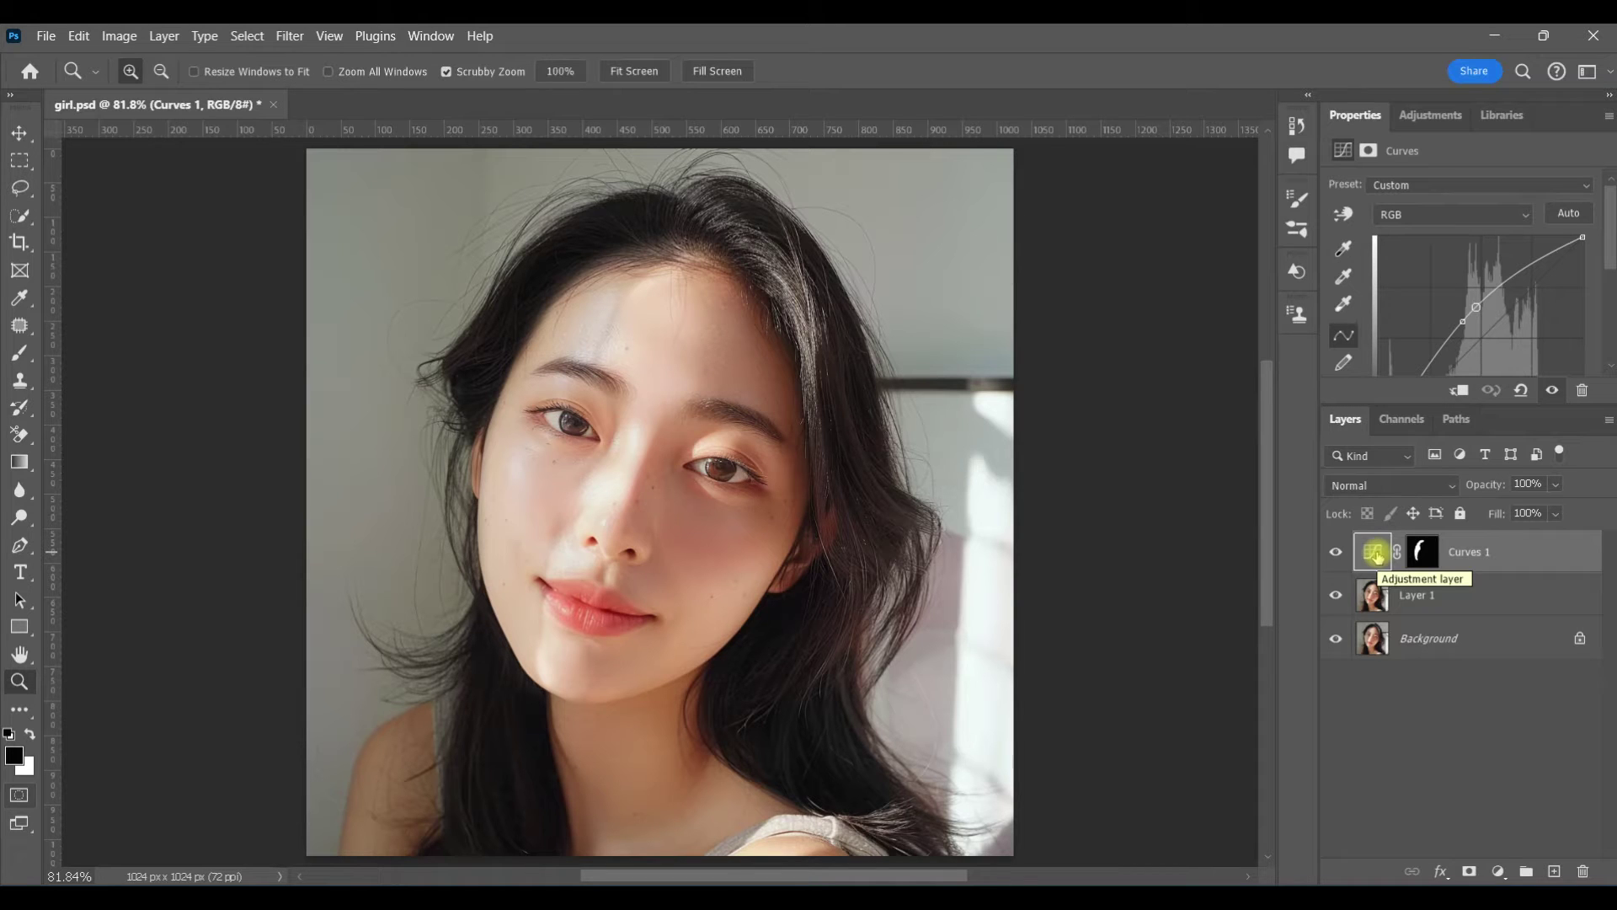
Add a Vibrance adjustment clipped to Curves 1, with Vibrance +5 and Saturation +16.
{"action": "left_click", "coordinate": [1435, 129]}
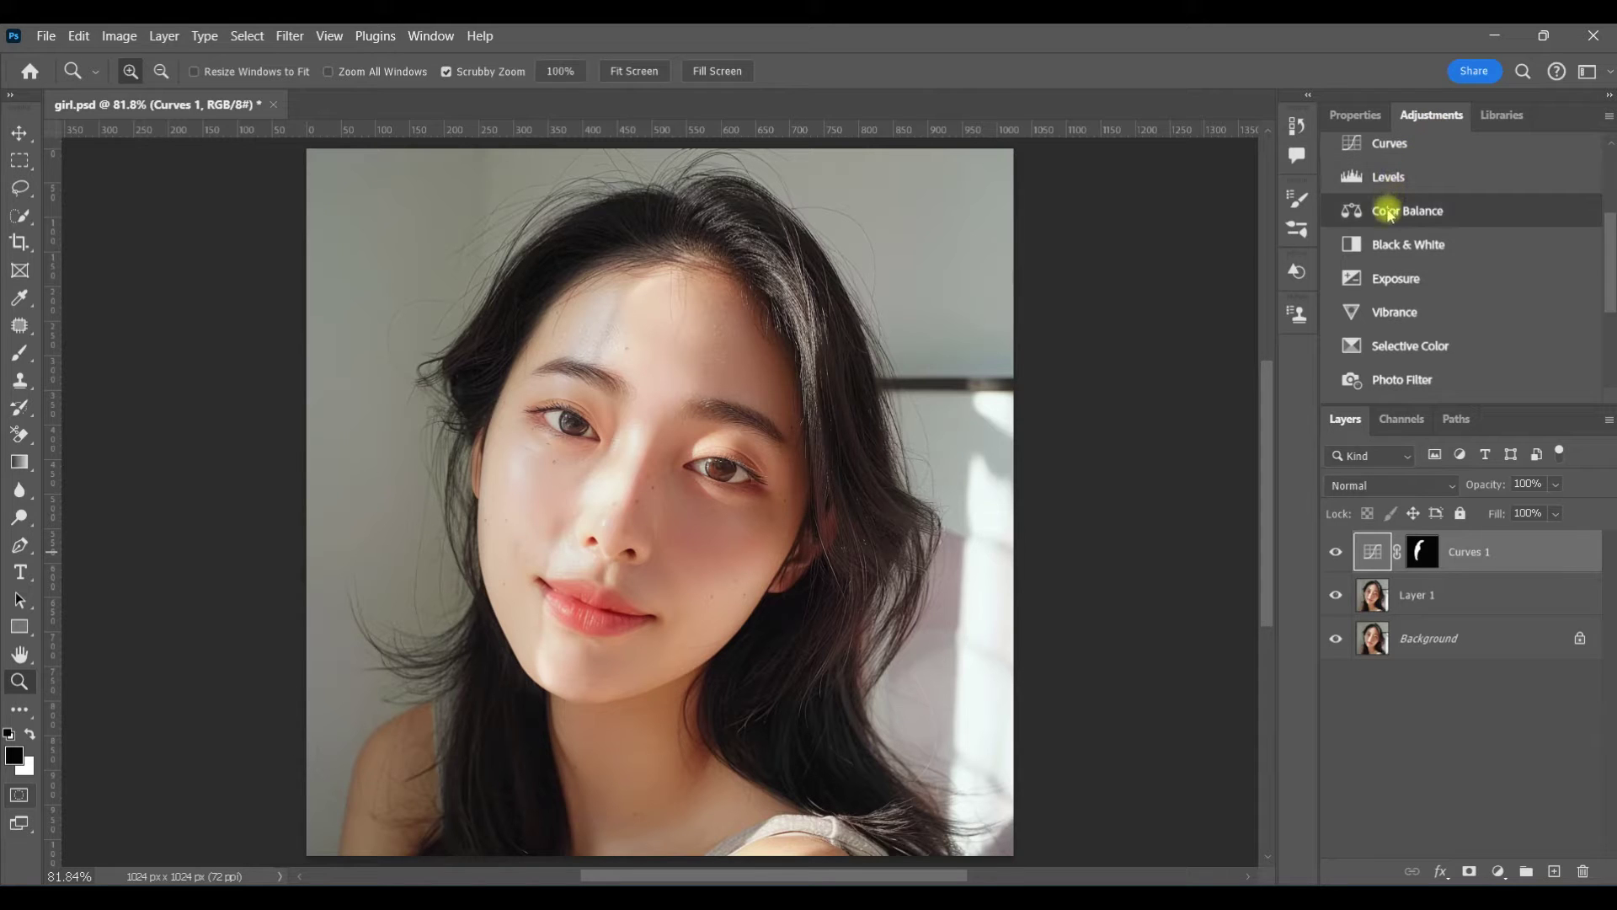
{"action": "left_click", "coordinate": [1398, 313]}
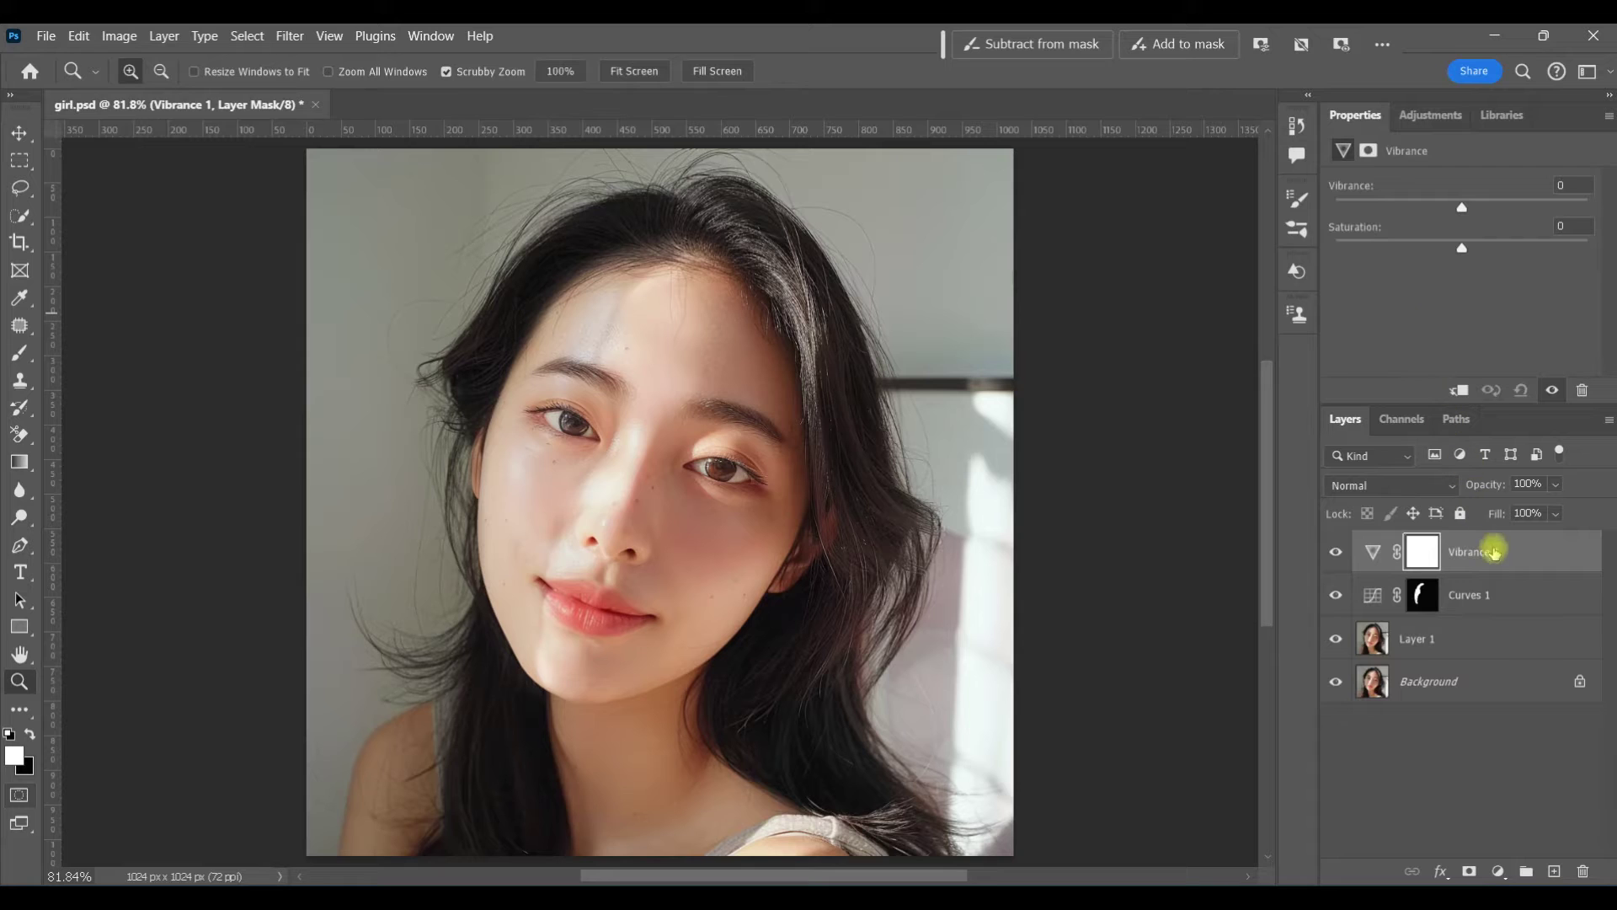
{"action": "left_click", "coordinate": [1493, 573], "text": "alt"}
{"action": "left_click_drag", "start_coordinate": [1462, 208], "coordinate": [1484, 260]}
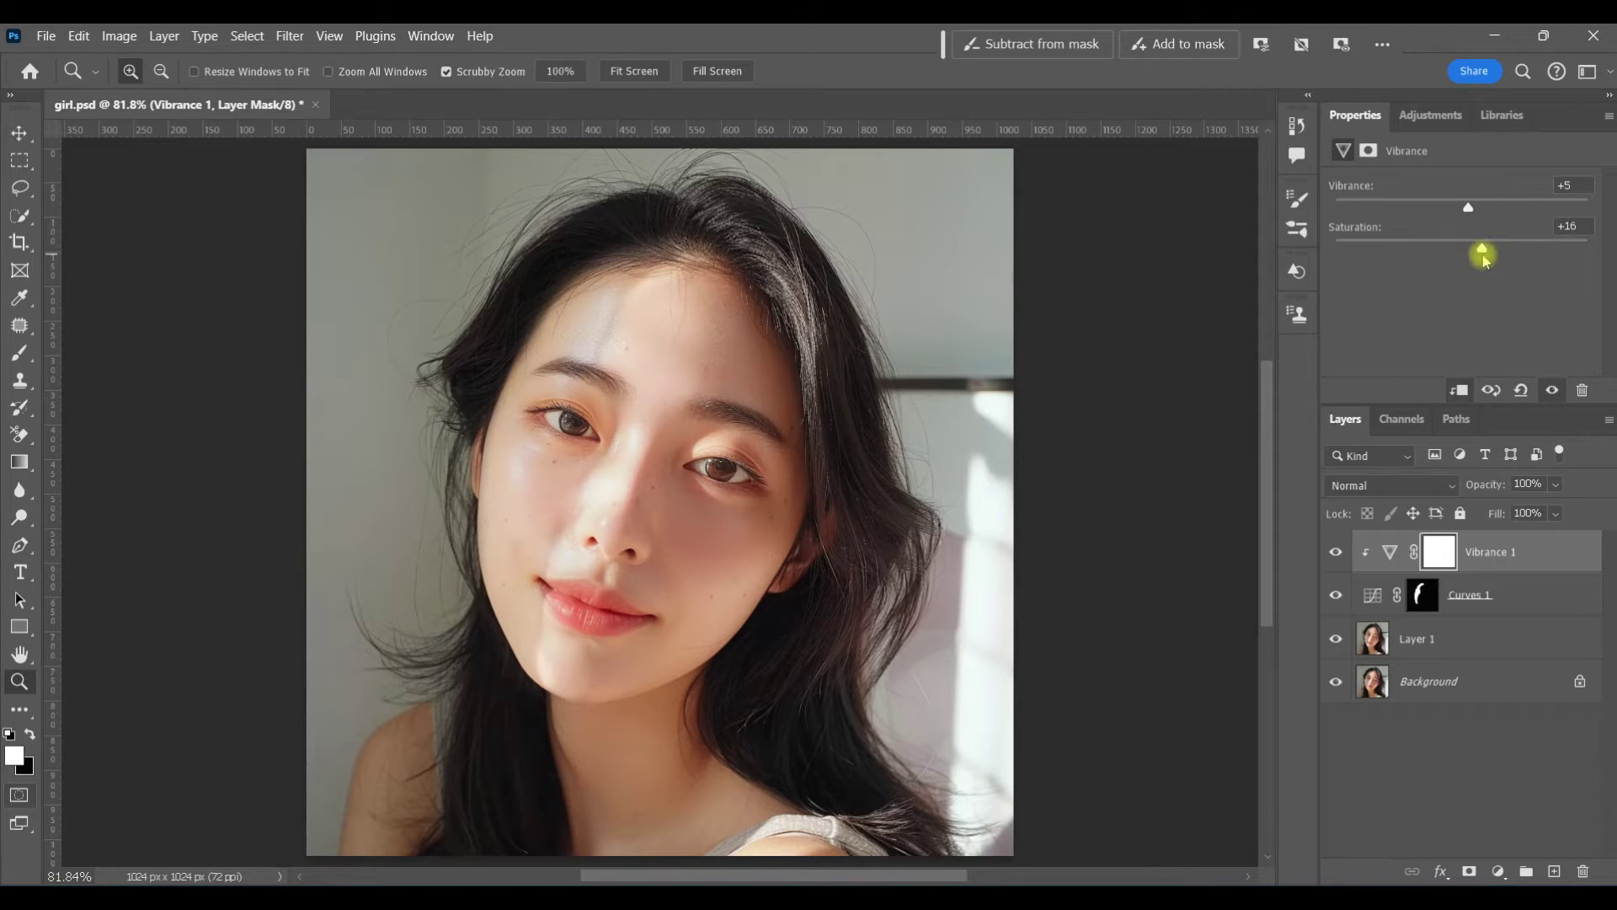
Add a Hue/Saturation adjustment layer on top with Saturation +19.
{"action": "key", "text": "b"}
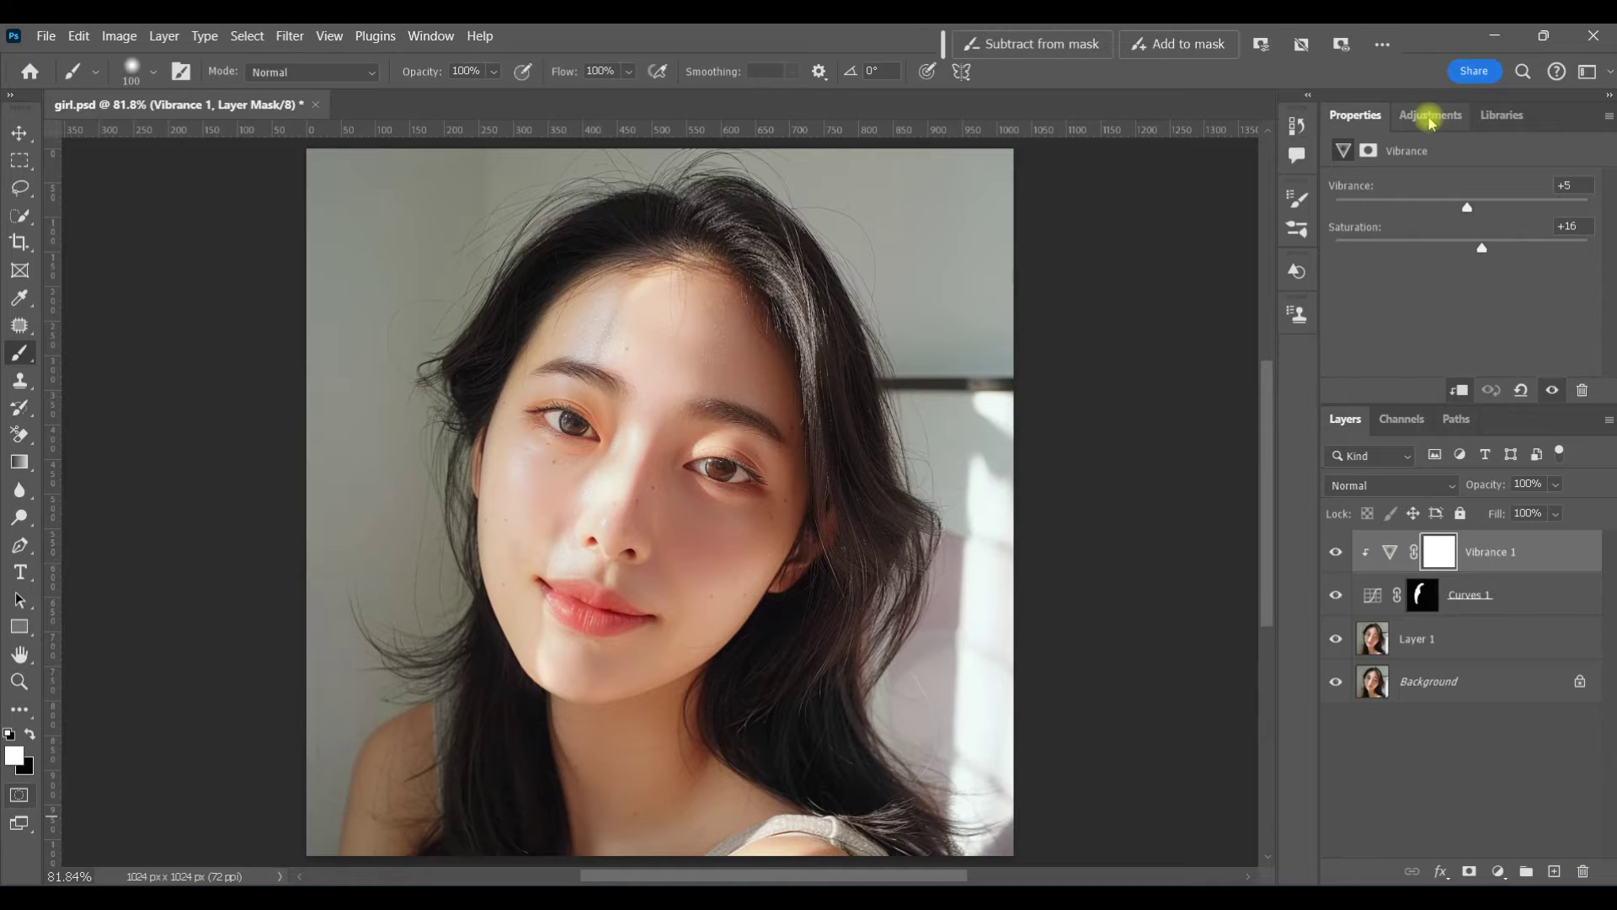
{"action": "left_click", "coordinate": [1428, 116]}
{"action": "left_click", "coordinate": [1416, 183]}
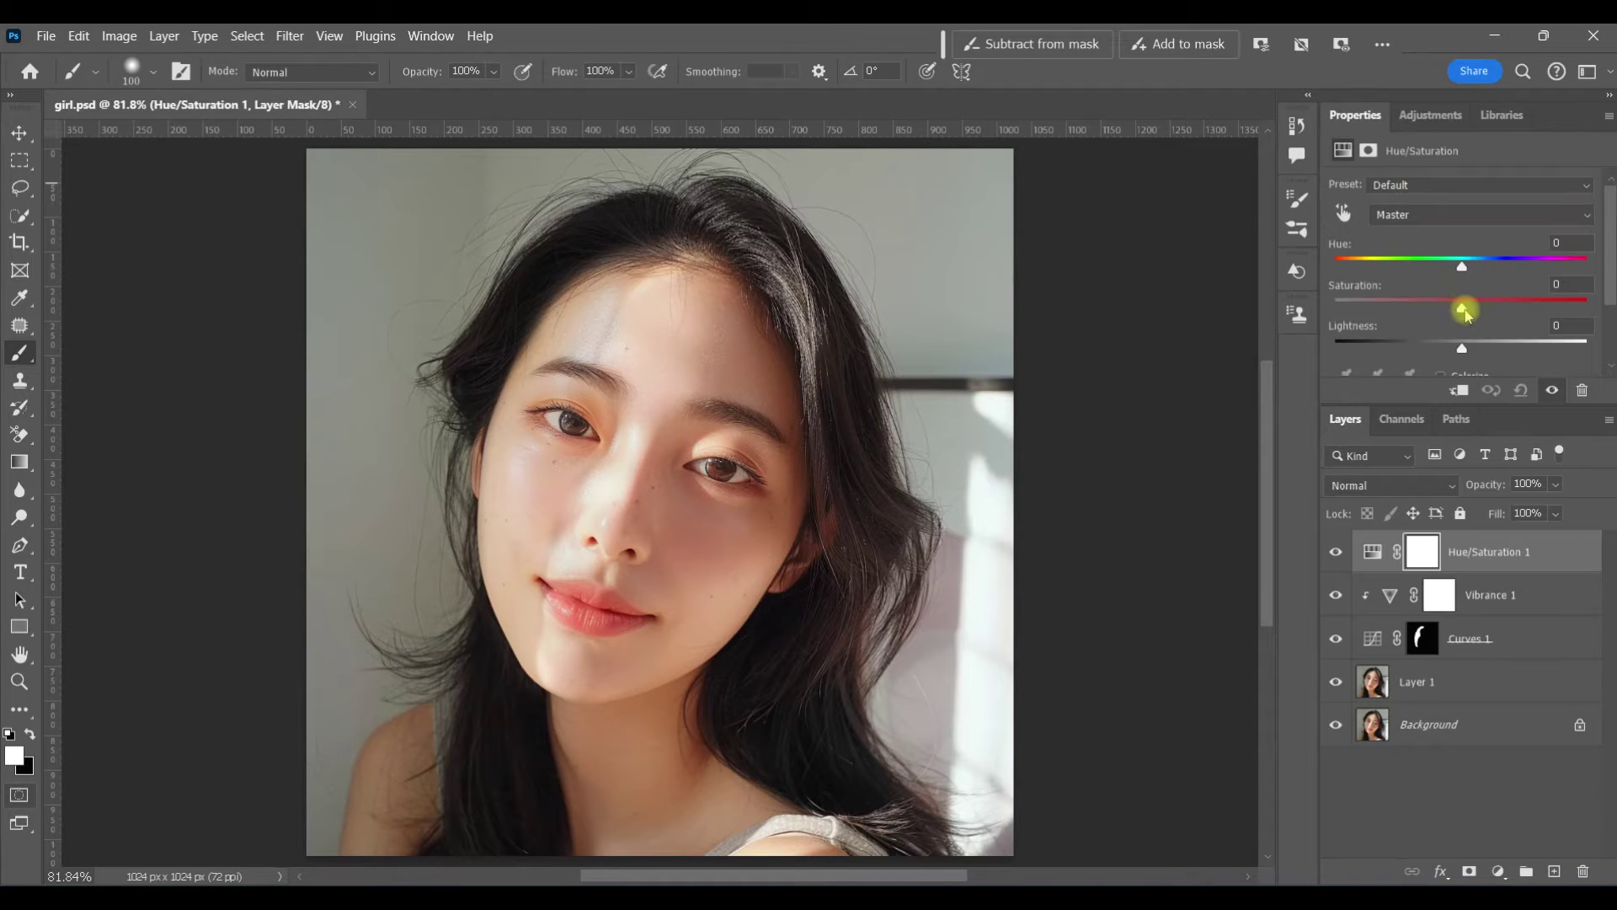
{"action": "left_click_drag", "start_coordinate": [1463, 313], "coordinate": [1484, 311]}
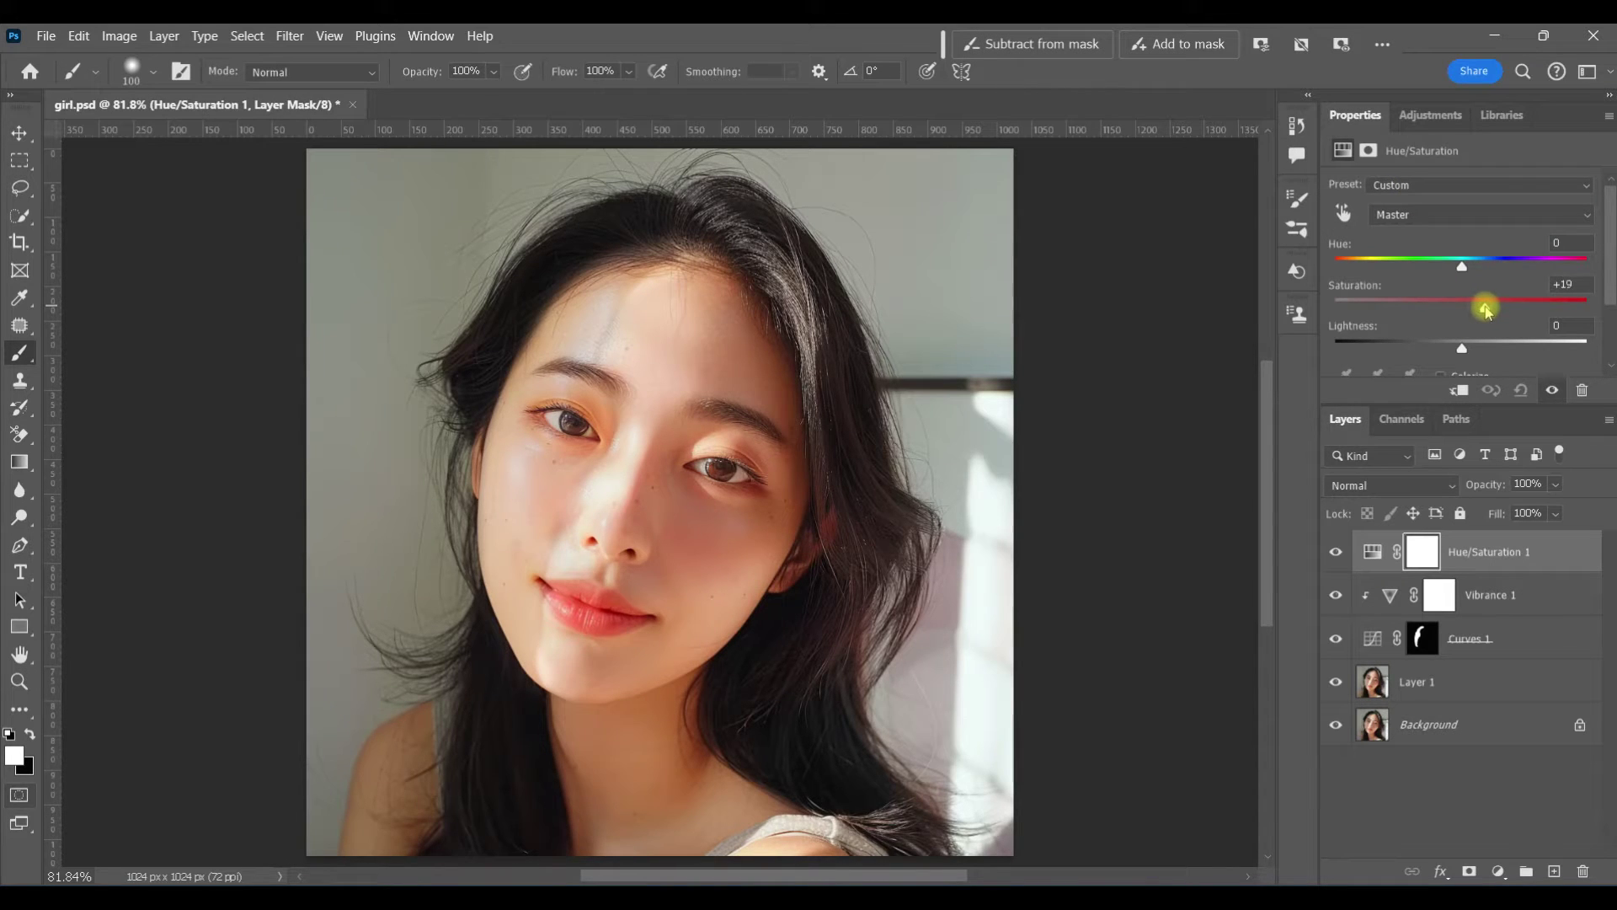
Invert the Hue/Saturation mask and paint the effect back onto the cheek of the brightened side.
{"action": "left_click", "coordinate": [1422, 552]}
{"action": "key", "text": "ctrl+i"}
{"action": "left_click_drag", "start_coordinate": [516, 478], "coordinate": [549, 513]}
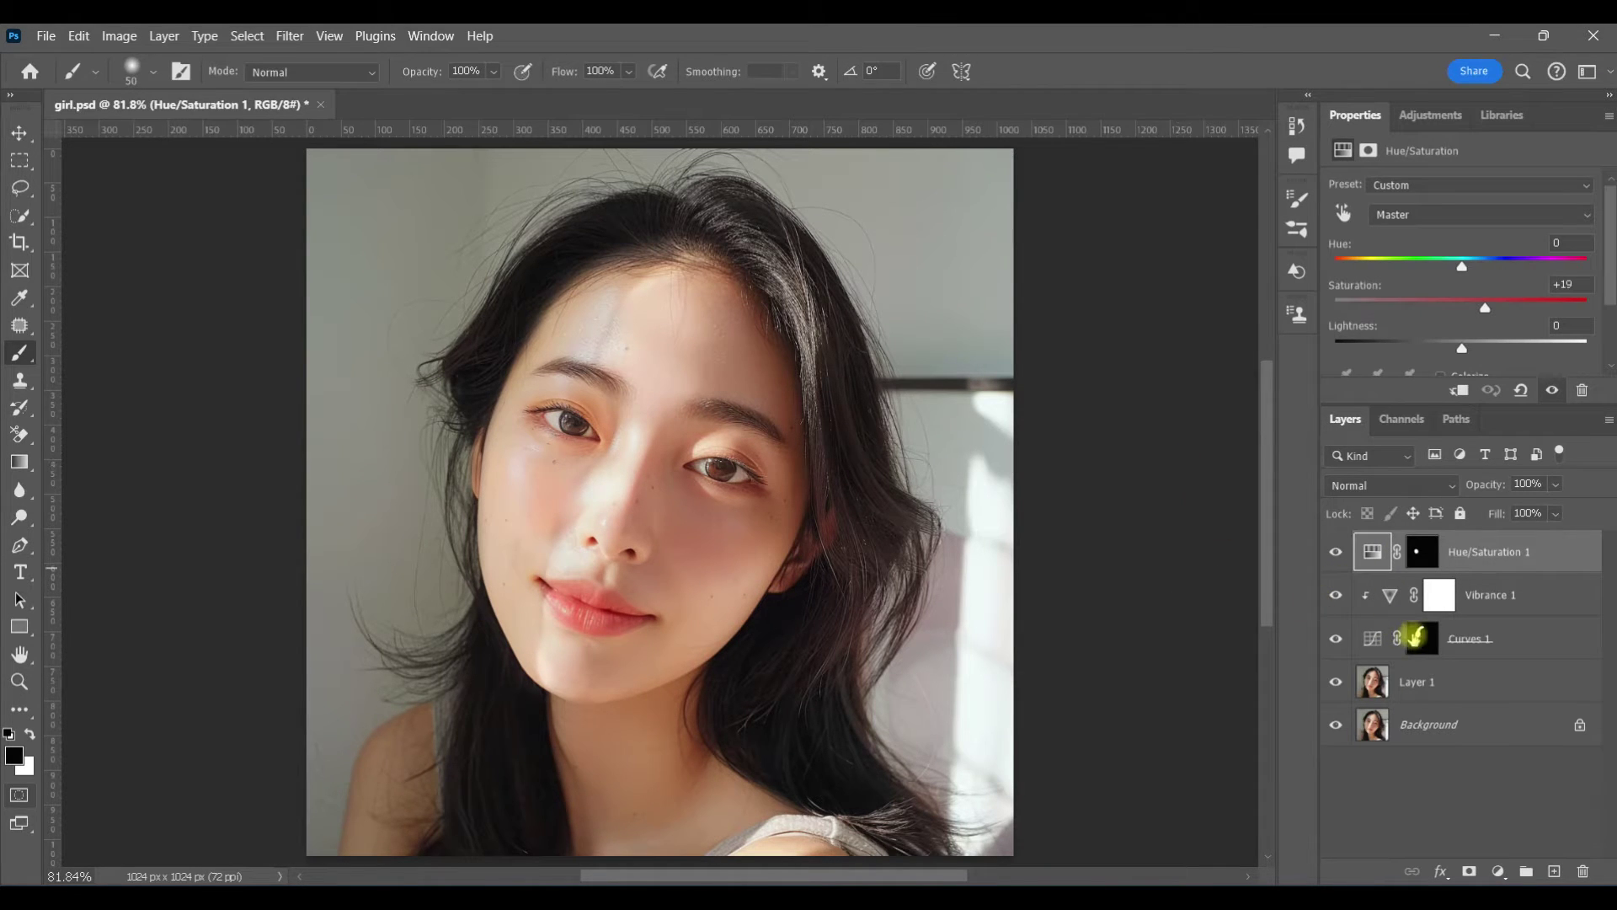
Paint black on the Curves 1 mask between the lips and chin, and lift its curve slightly more.
{"action": "left_click", "coordinate": [1422, 637]}
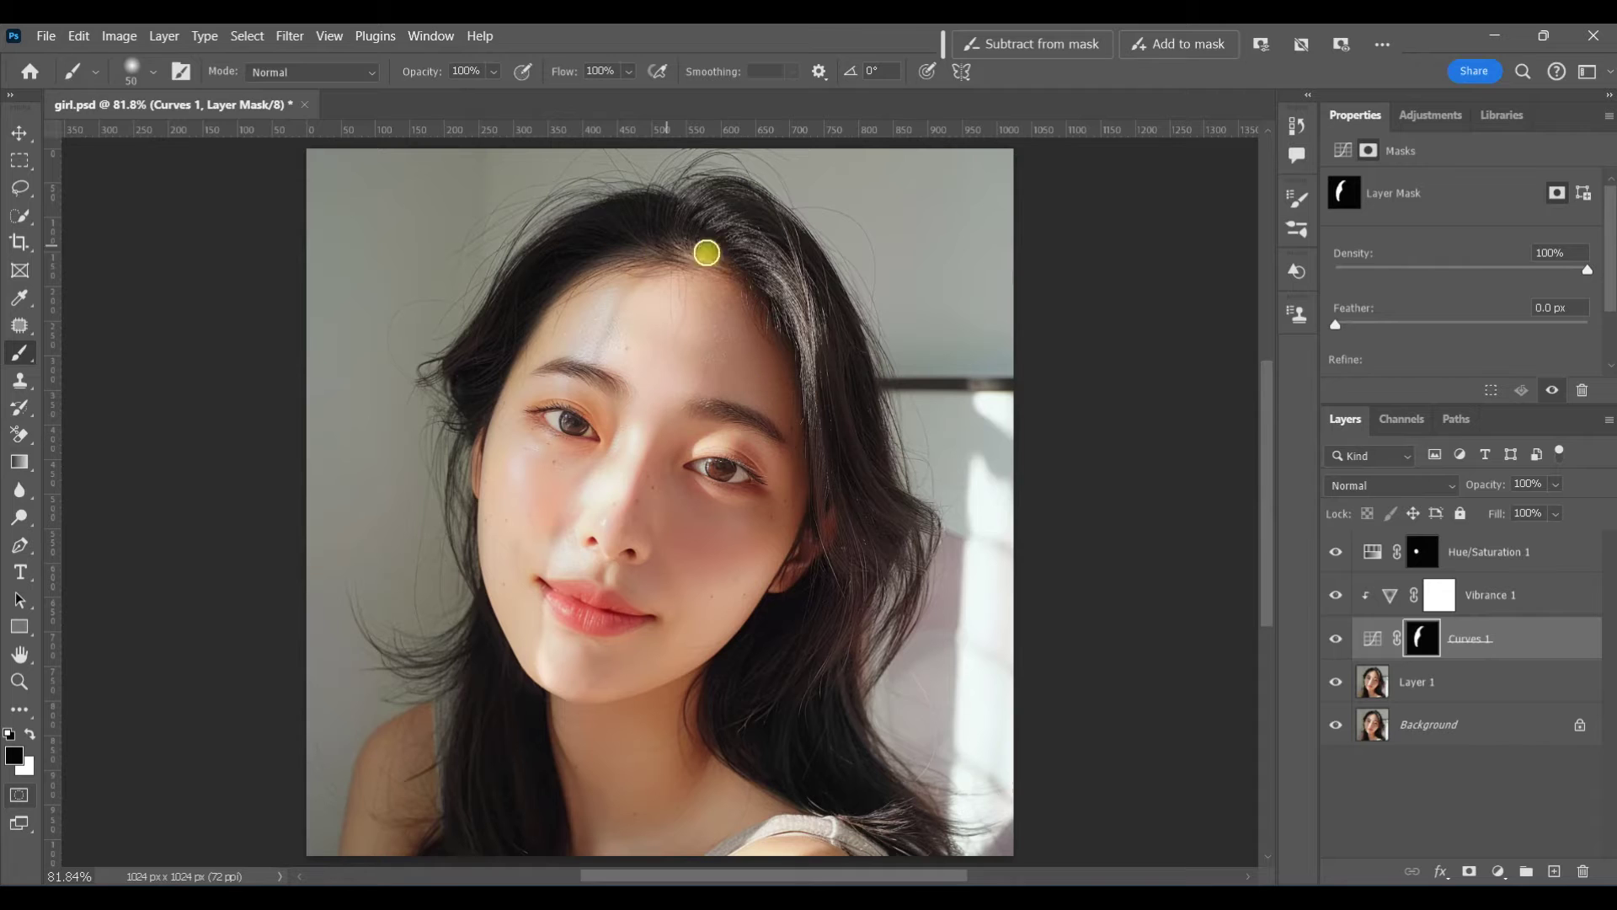
{"action": "mouse_move", "coordinate": [597, 639]}
{"action": "left_mouse_down"}
{"action": "mouse_move", "coordinate": [556, 646]}
{"action": "mouse_move", "coordinate": [553, 690]}
{"action": "left_mouse_up"}
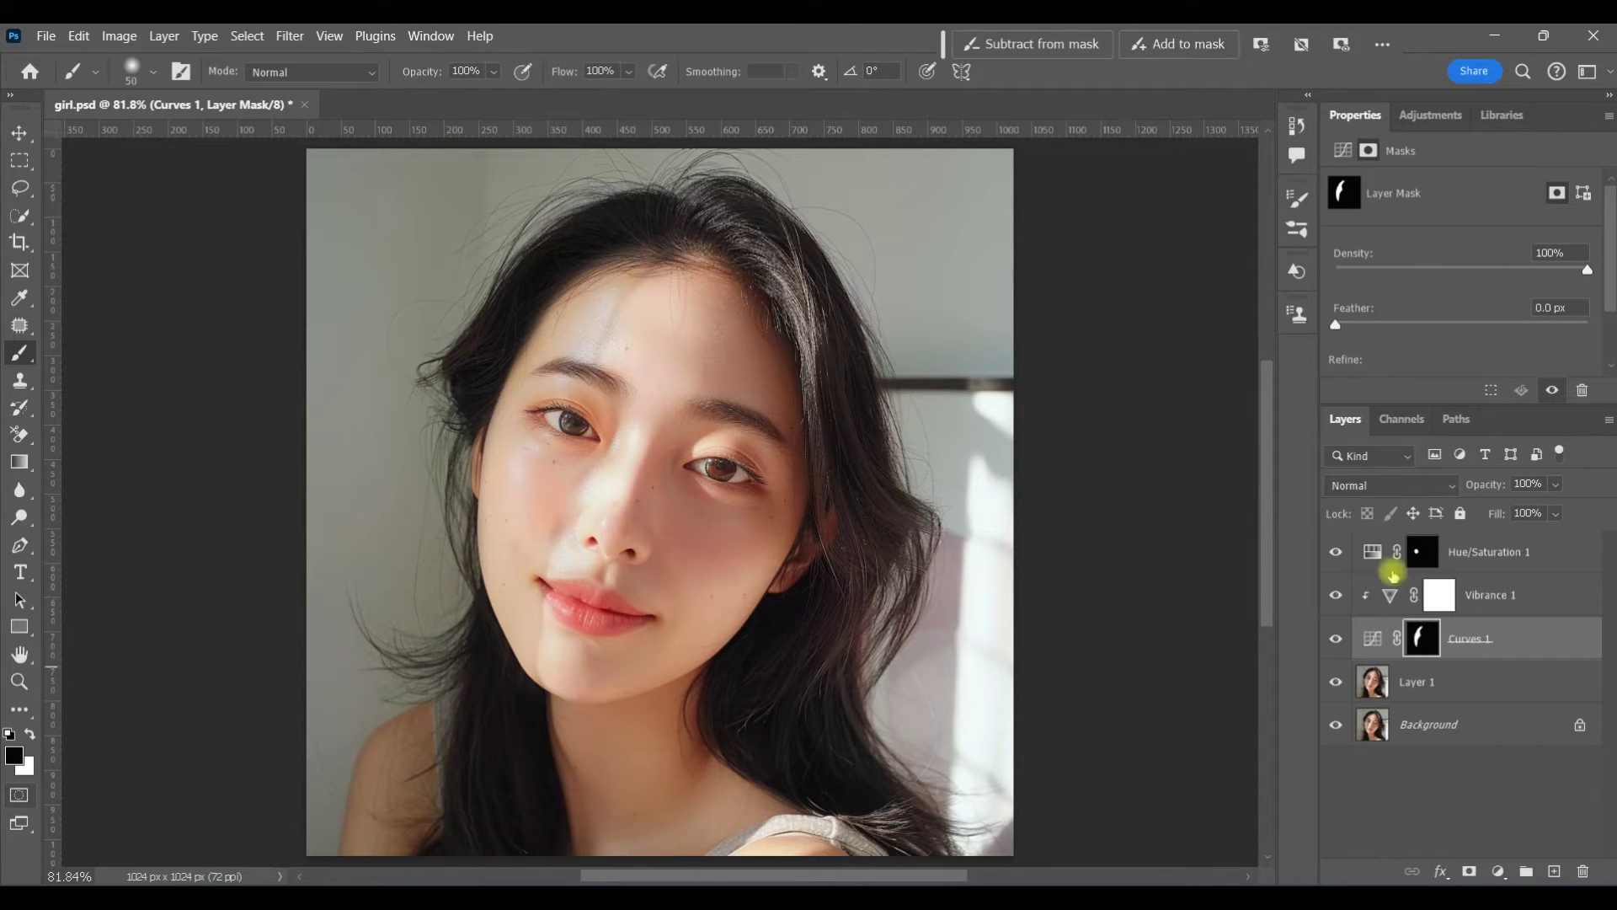
{"action": "left_click", "coordinate": [1372, 637]}
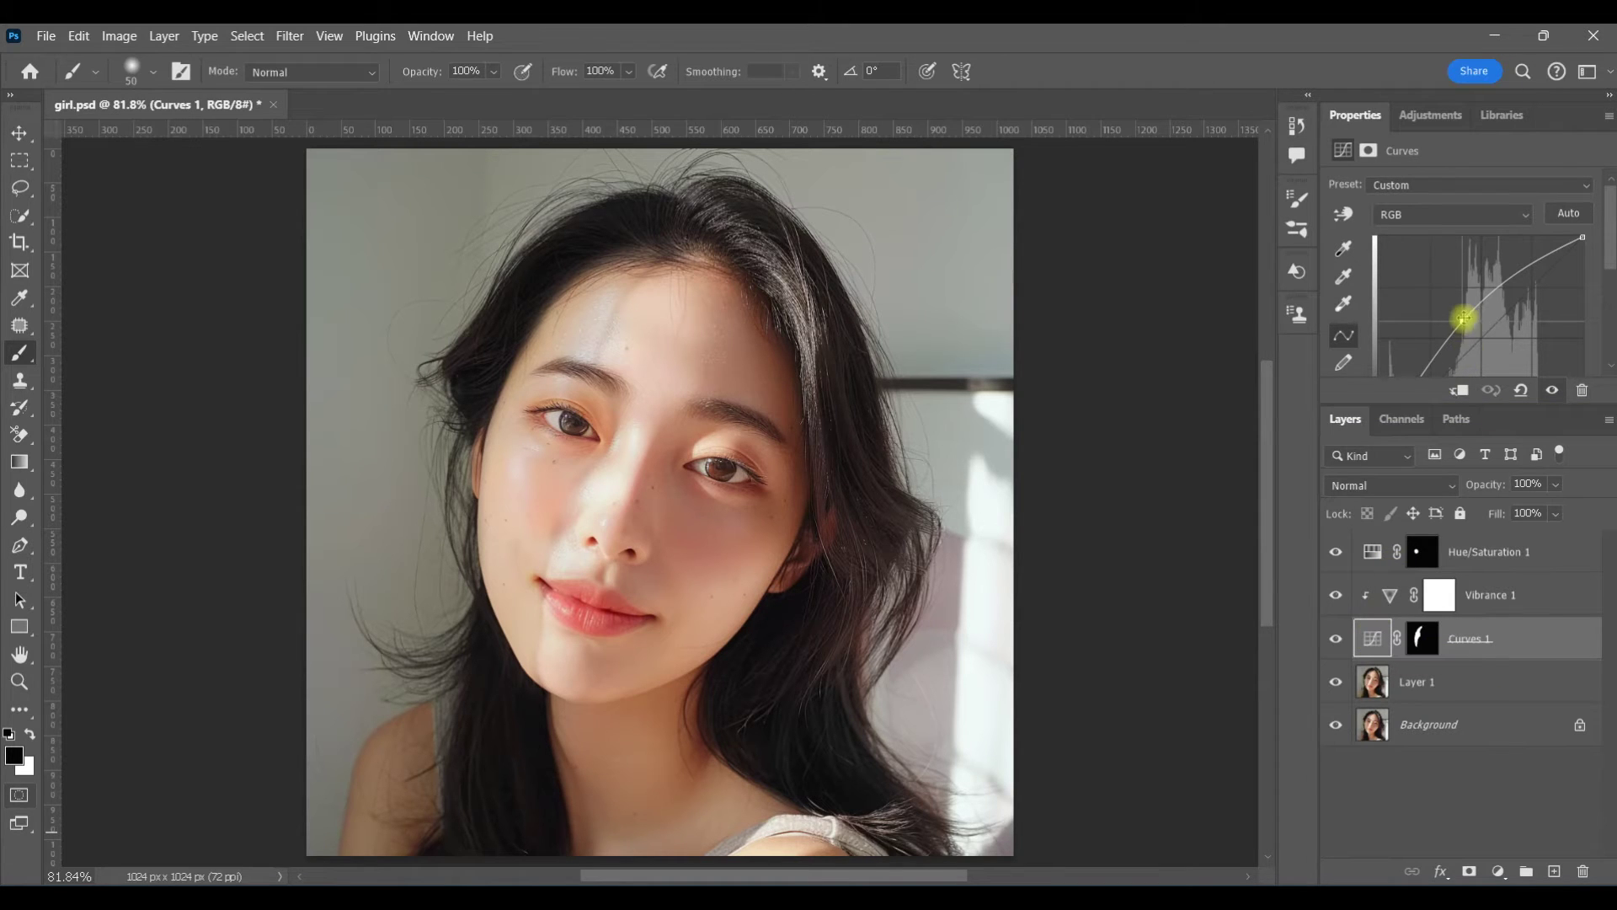
{"action": "left_click_drag", "start_coordinate": [1462, 322], "coordinate": [1453, 323]}
Soften the Curves 1 mask around the eye on the brightened side, painting black with a small brush at 14% opacity.
{"action": "left_click", "coordinate": [1423, 638]}
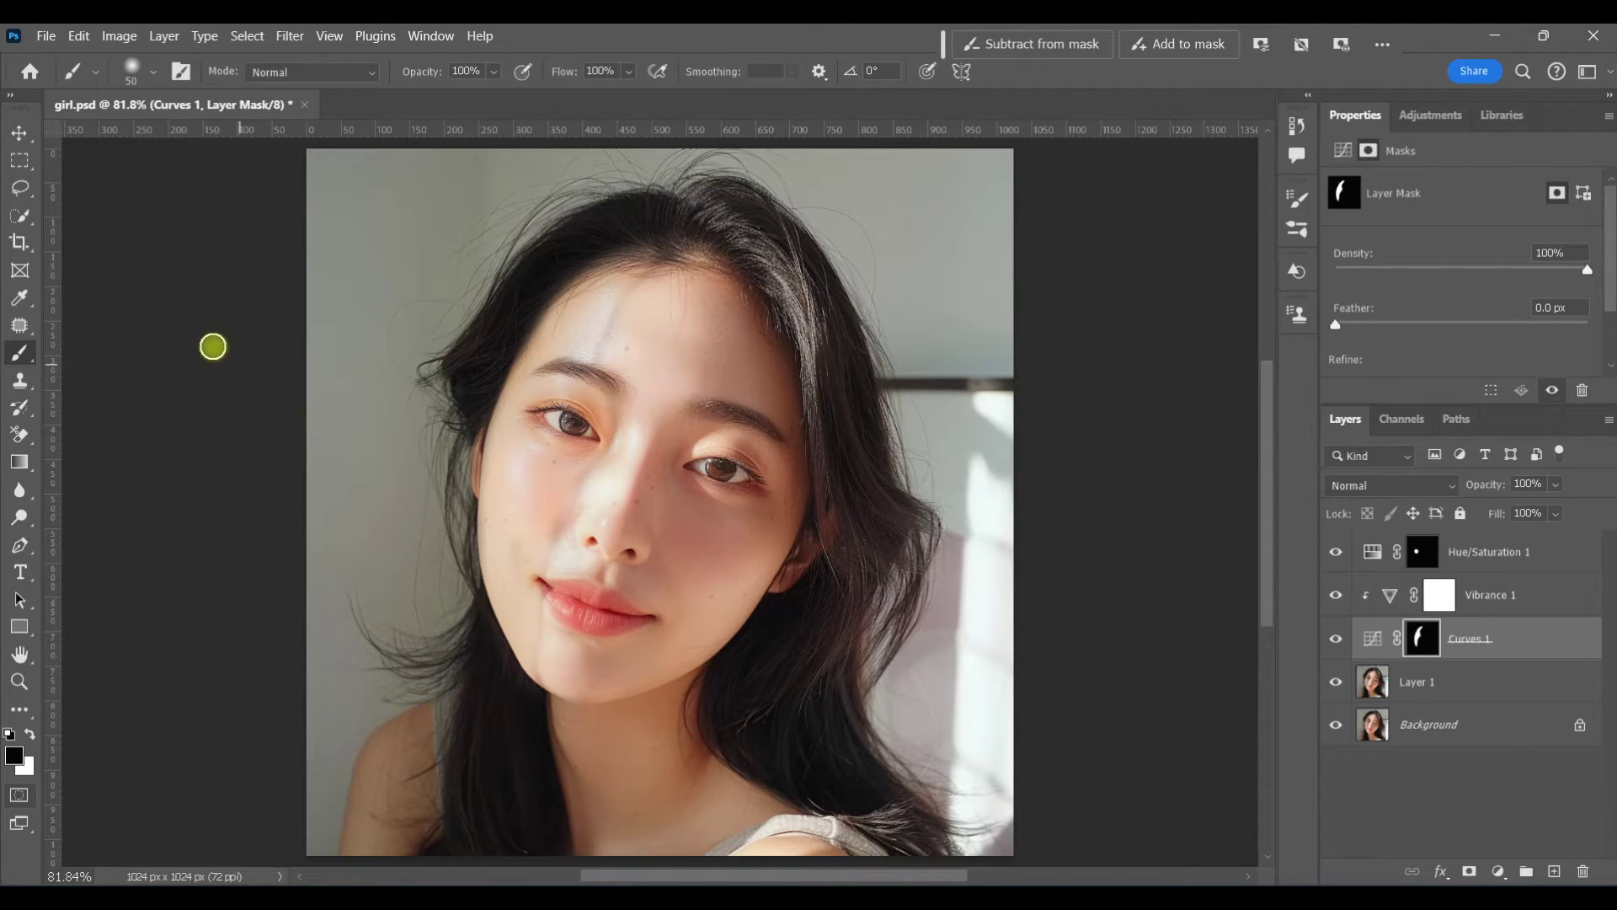
{"action": "left_click", "coordinate": [502, 76]}
{"action": "left_click_drag", "start_coordinate": [517, 83], "coordinate": [434, 97]}
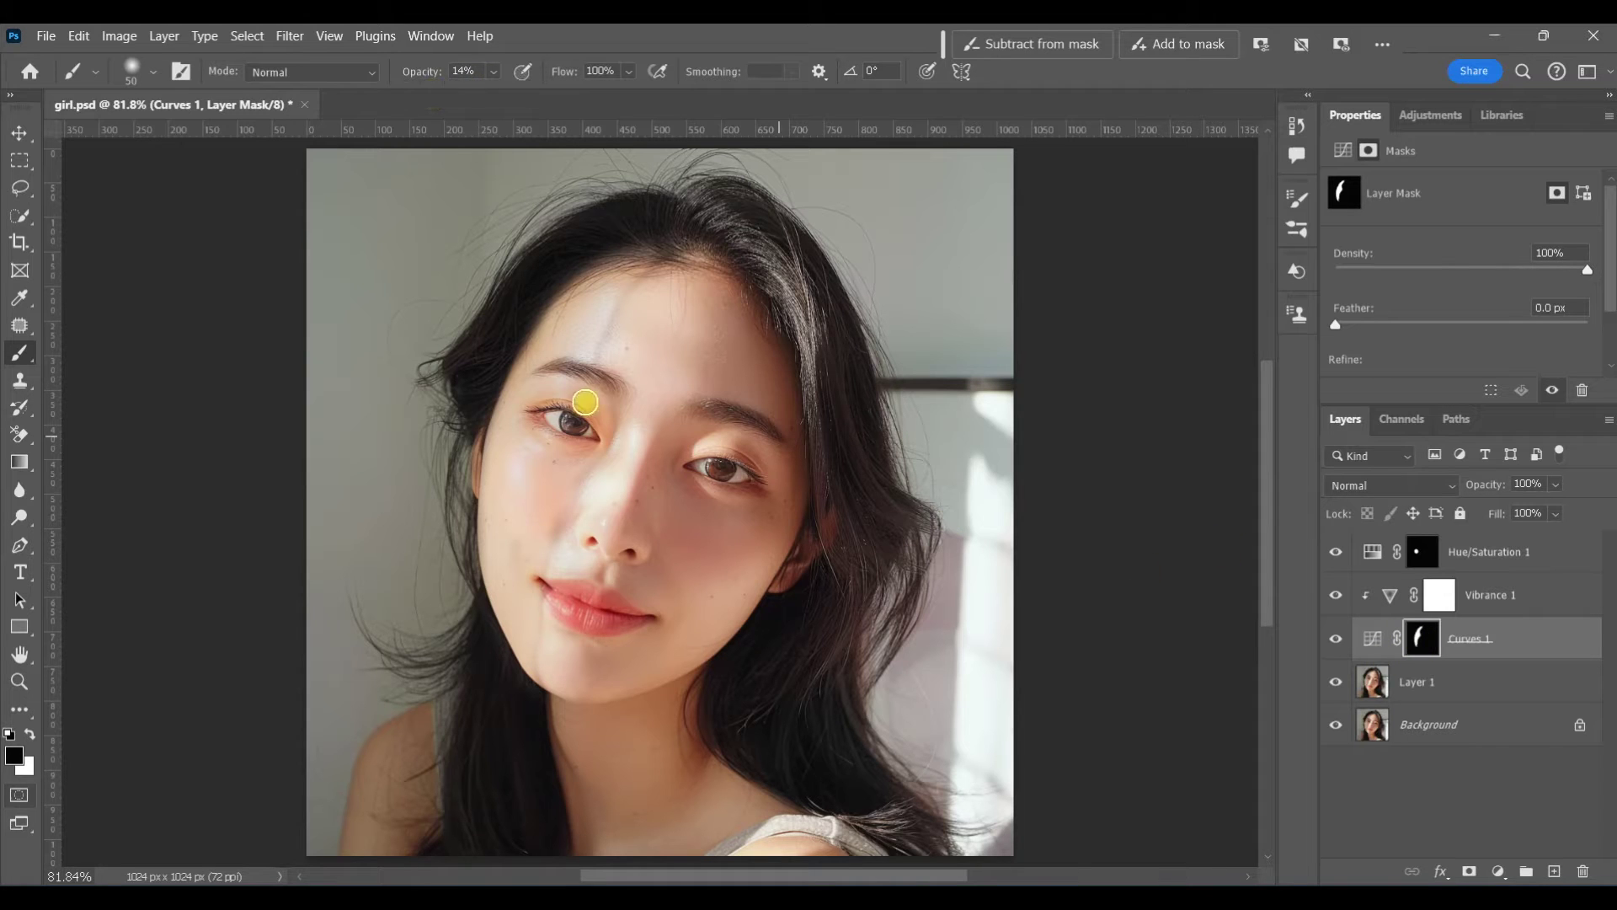
{"action": "key", "text": "bracketright"}
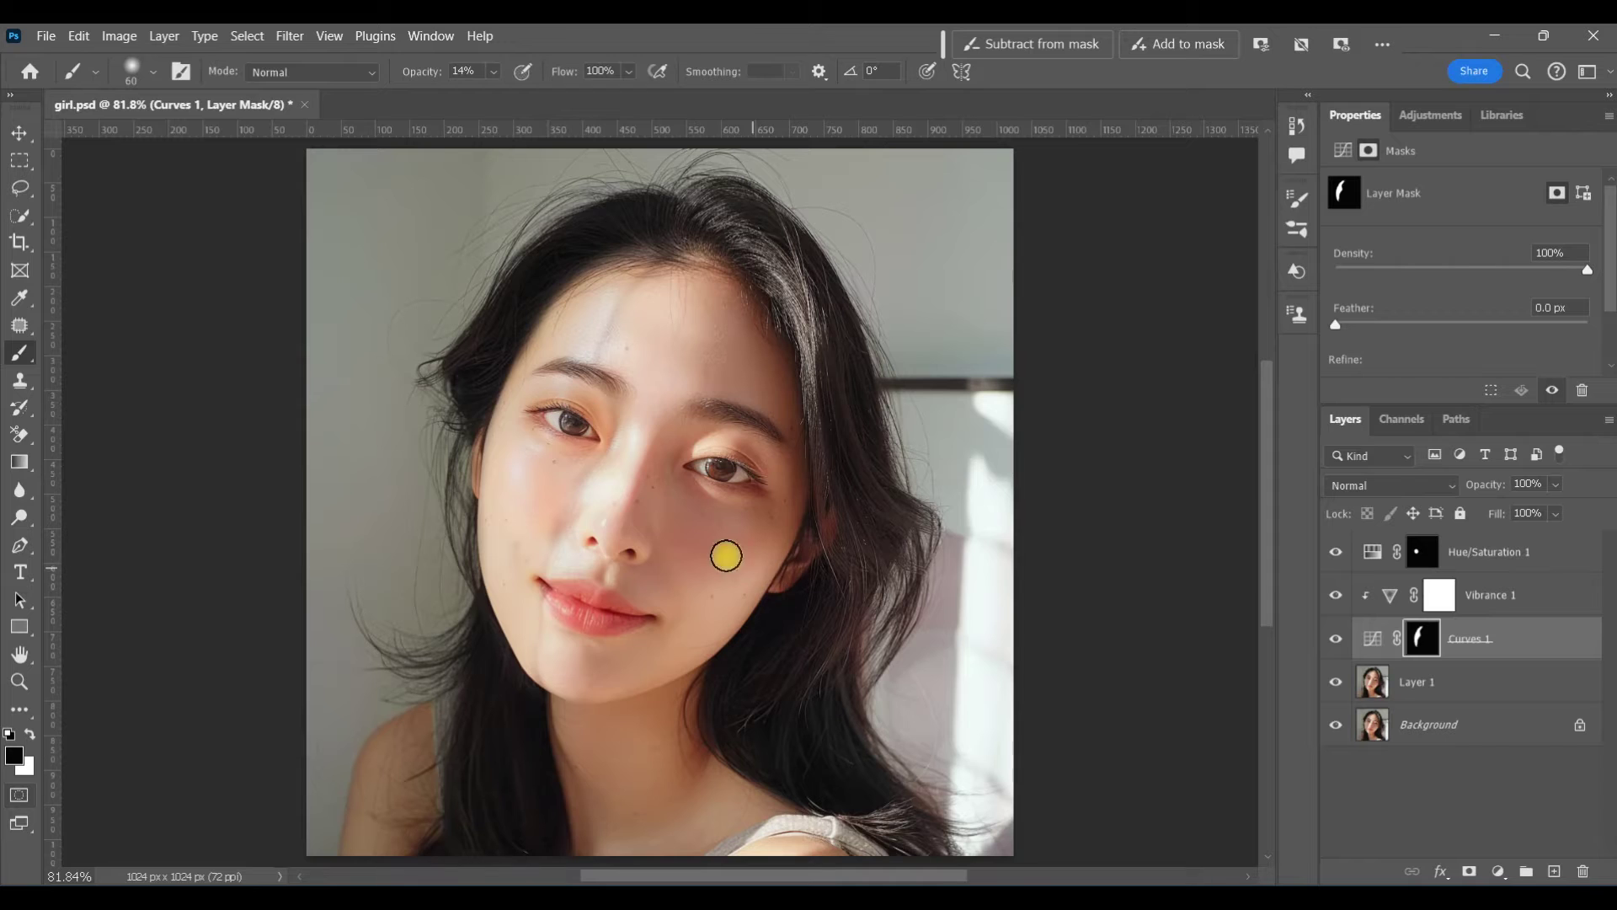
{"action": "key", "text": "bracketleft"}
{"action": "key", "text": "bracketleft"}
{"action": "key", "text": "bracketleft"}
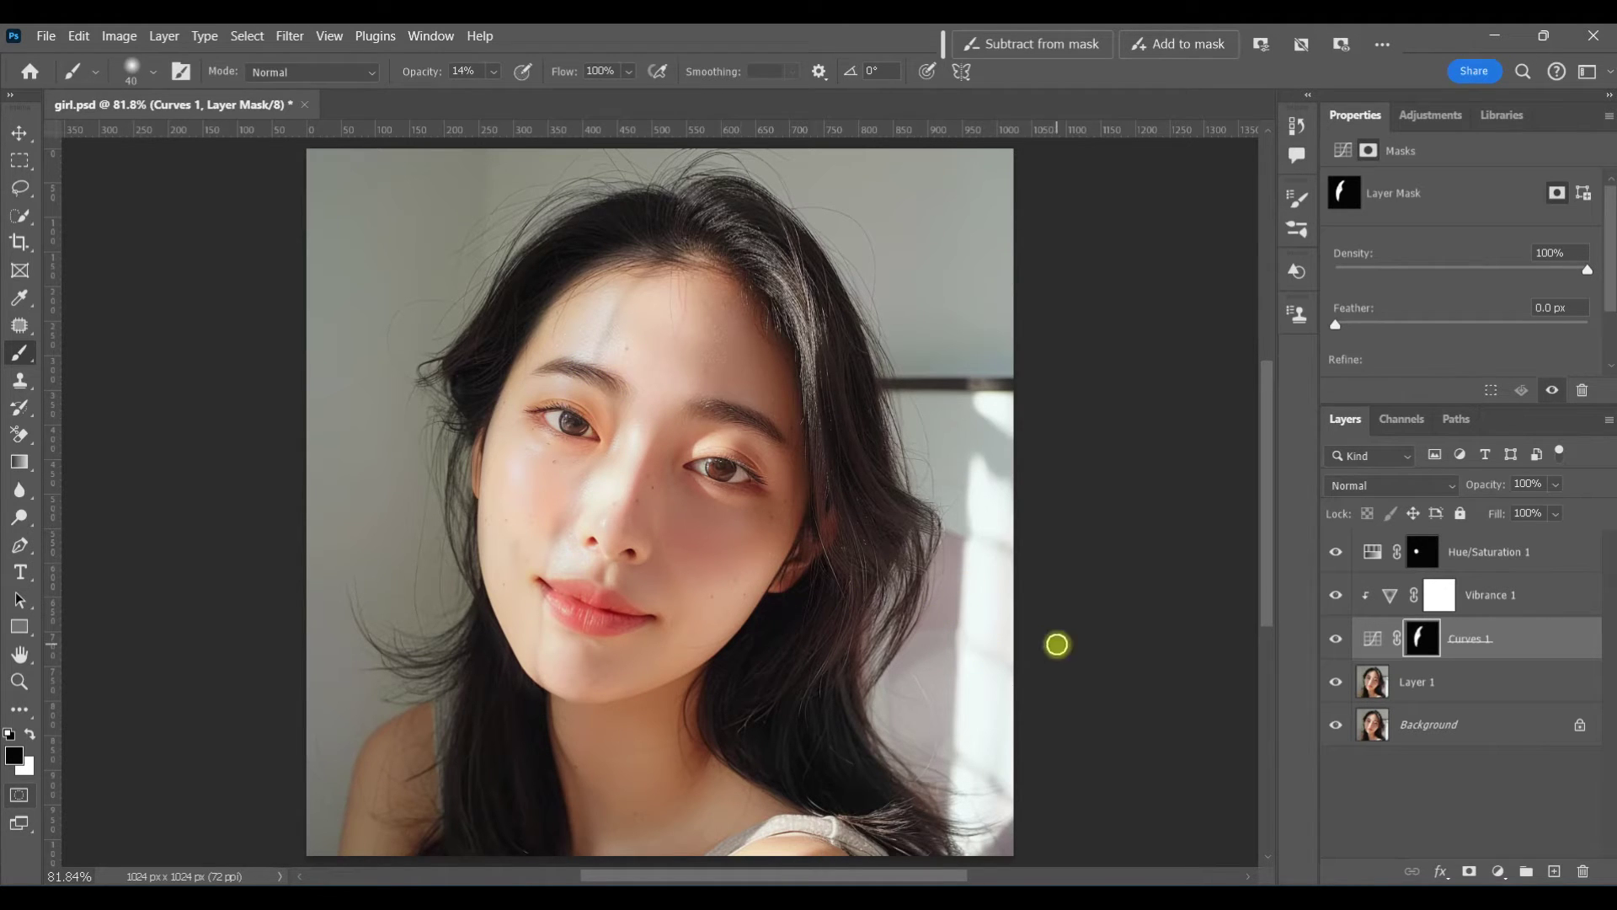
{"action": "mouse_move", "coordinate": [534, 418]}
{"action": "left_mouse_down"}
{"action": "mouse_move", "coordinate": [569, 438]}
{"action": "mouse_move", "coordinate": [531, 412]}
{"action": "left_mouse_up"}
{"action": "key", "text": "bracketleft"}
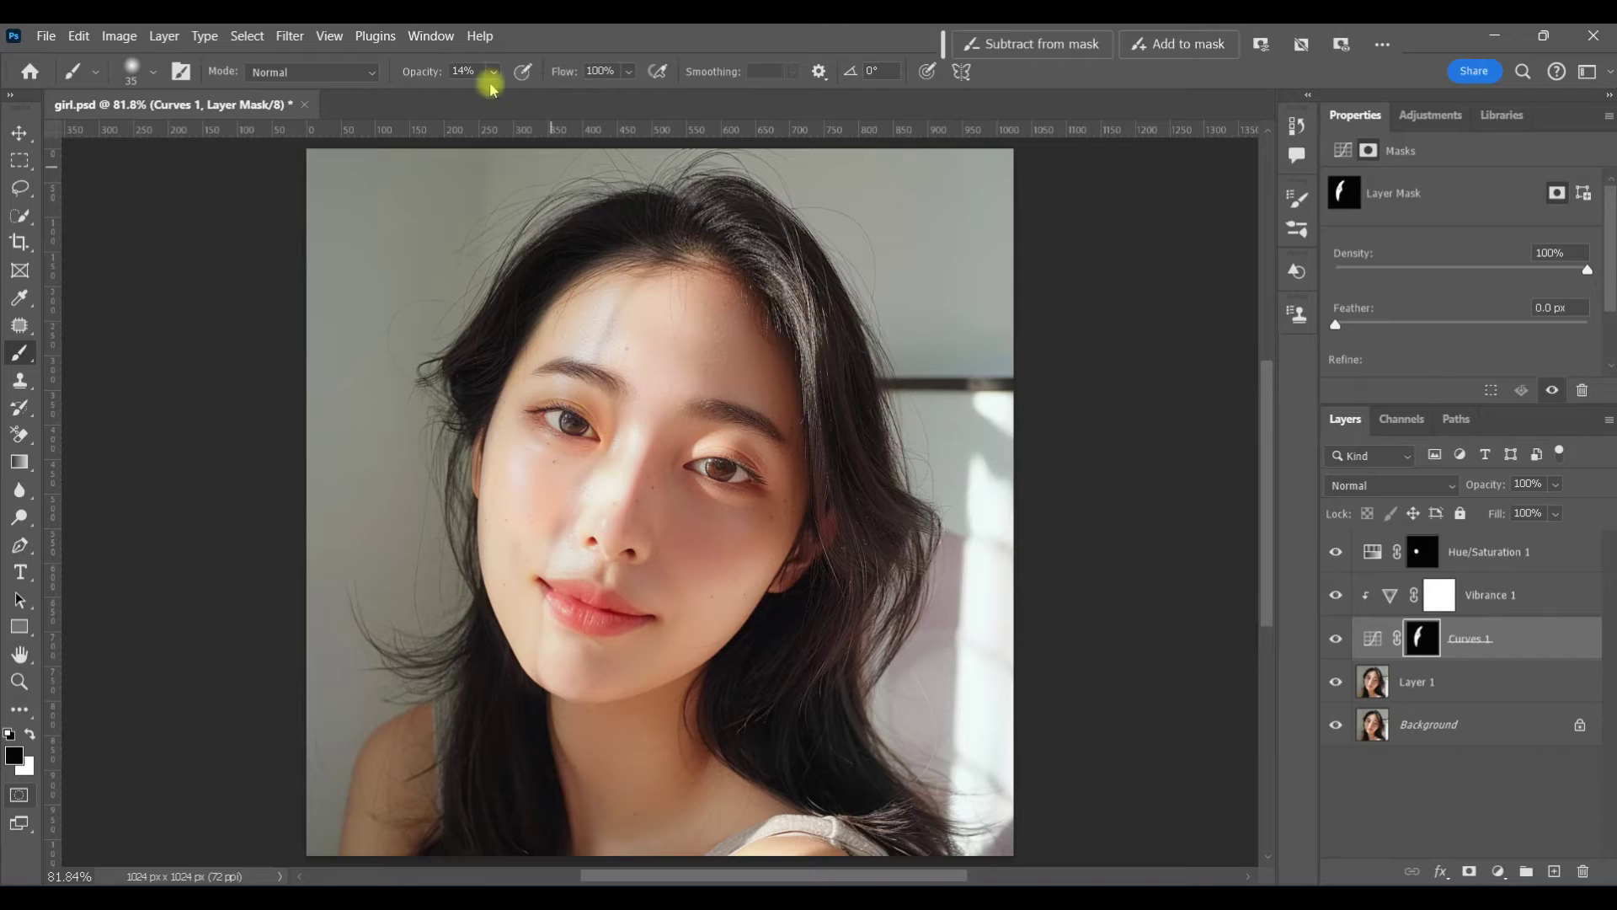
Stamp all visible layers into a new layer above Hue/Saturation 1 and switch to the Patch tool.
{"action": "key", "text": "z"}
{"action": "key", "text": "alt+period"}
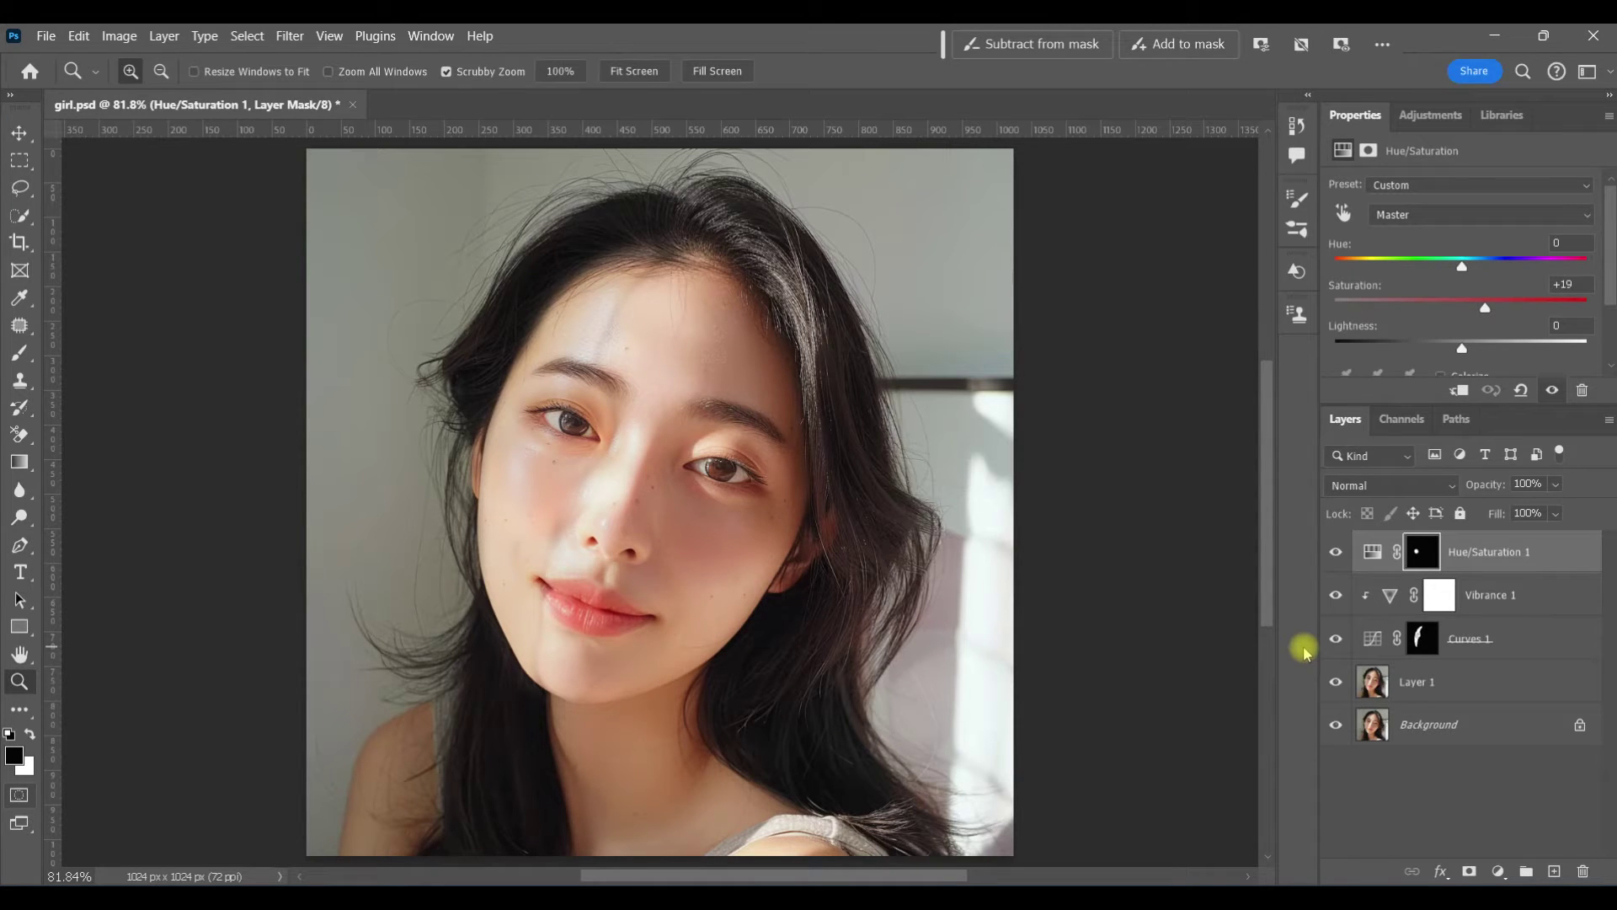
{"action": "left_click", "coordinate": [20, 325]}
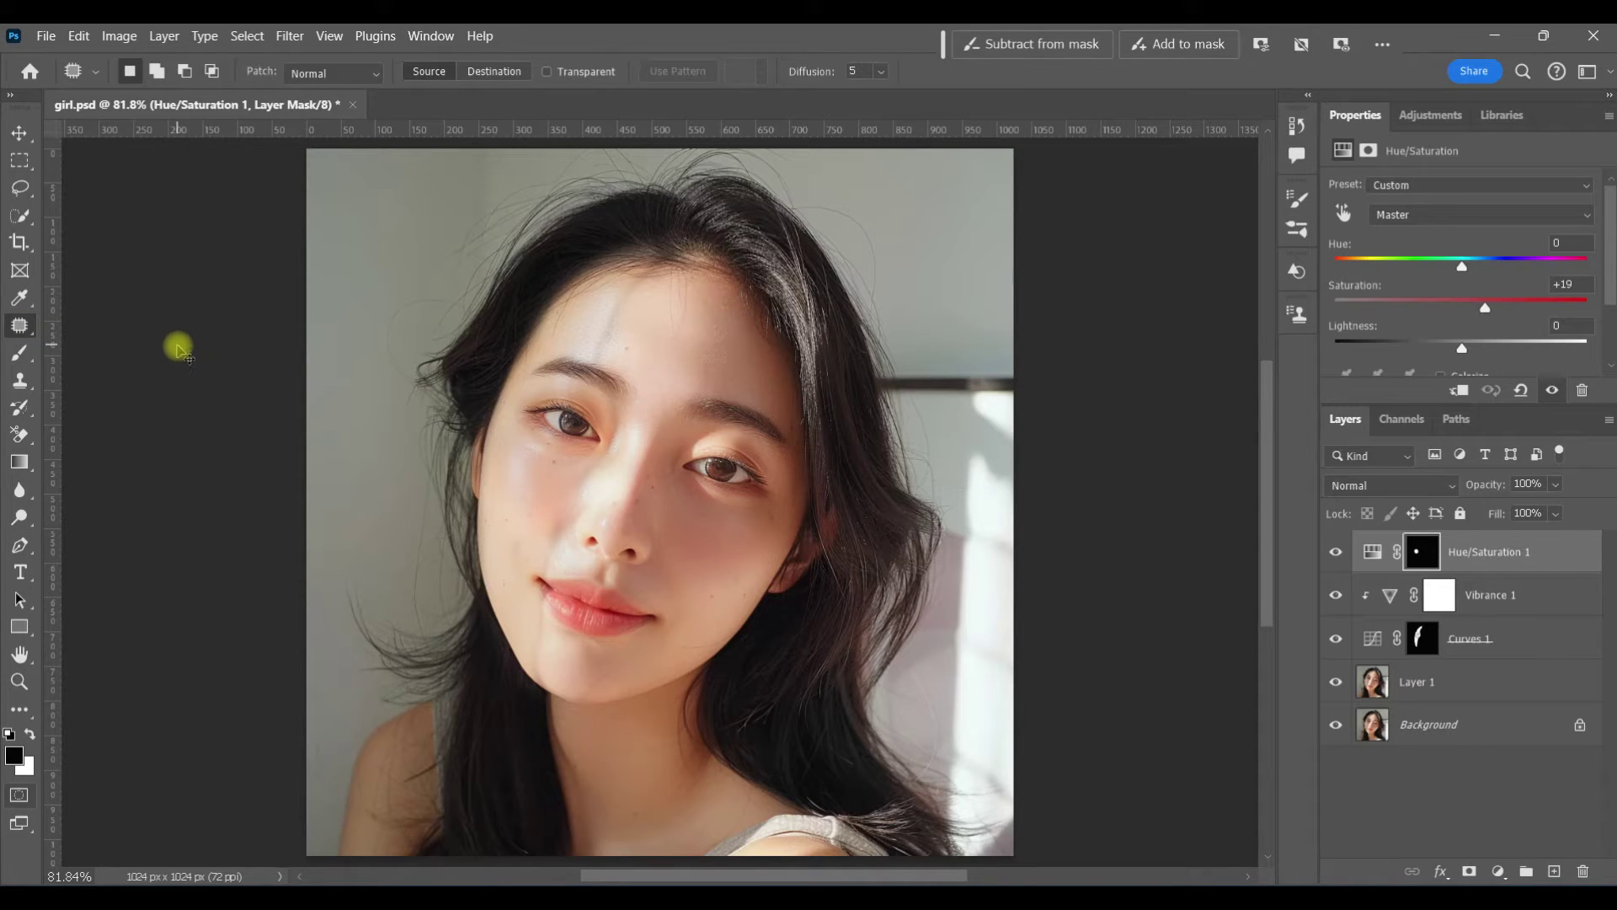
{"action": "key", "text": "ctrl+alt+shift+e"}
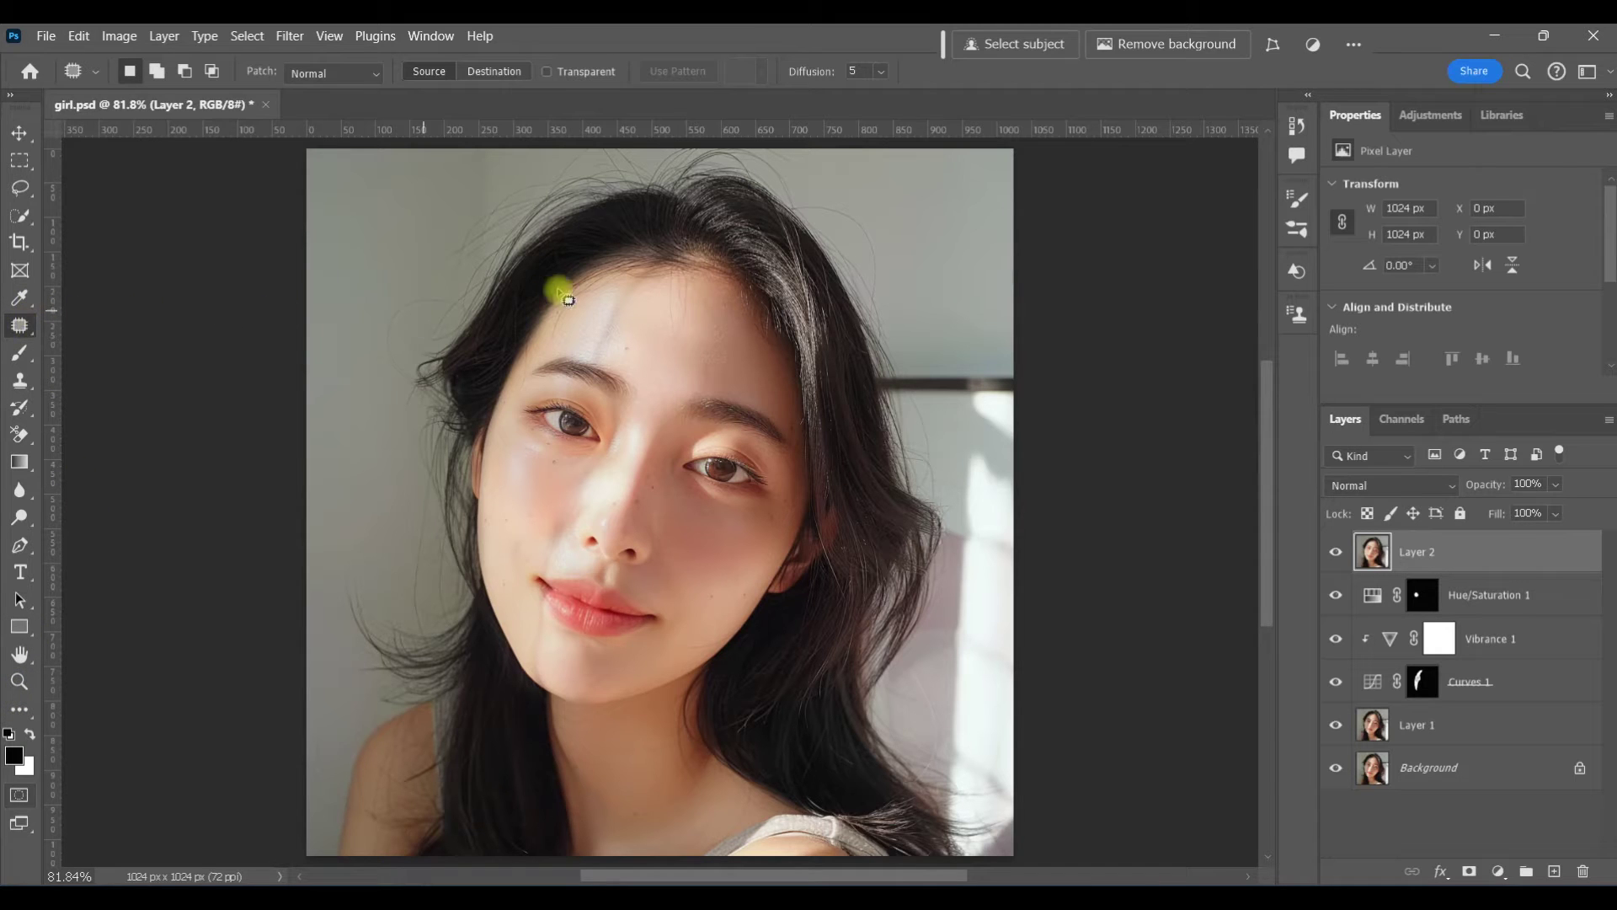
Patch the remaining shadow line on the forehead with nearby clean skin.
{"action": "mouse_move", "coordinate": [639, 315]}
{"action": "left_mouse_down"}
{"action": "mouse_move", "coordinate": [645, 275]}
{"action": "mouse_move", "coordinate": [619, 313]}
{"action": "mouse_move", "coordinate": [646, 323]}
{"action": "left_mouse_up"}
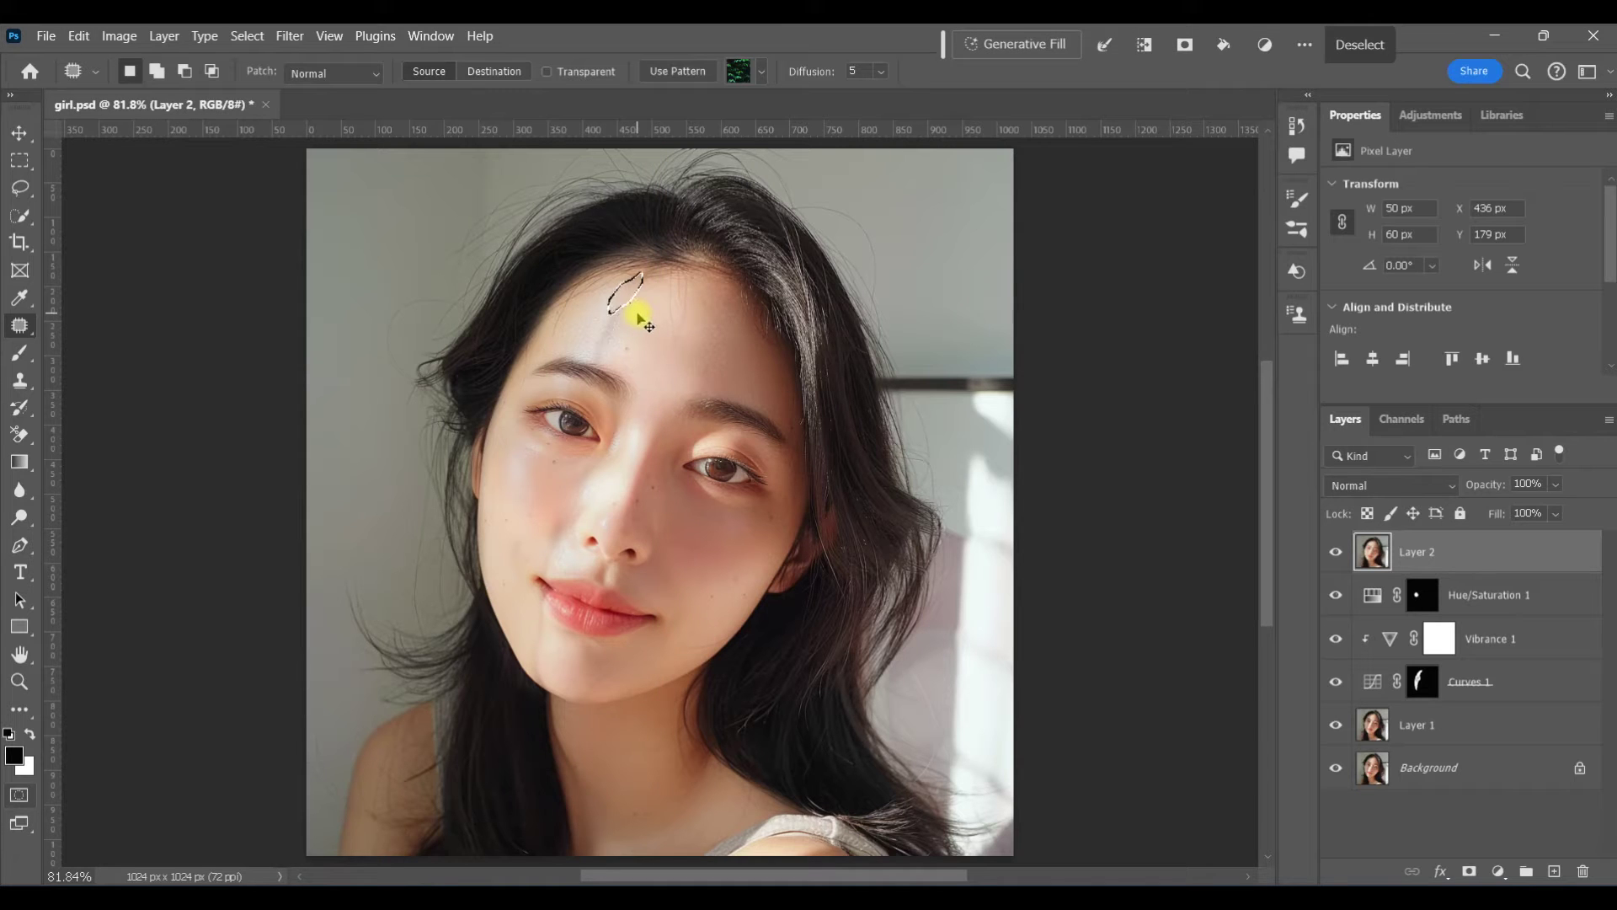
{"action": "key", "text": "ctrl+d"}
{"action": "mouse_move", "coordinate": [622, 341]}
{"action": "left_mouse_down"}
{"action": "mouse_move", "coordinate": [624, 306]}
{"action": "mouse_move", "coordinate": [621, 346]}
{"action": "mouse_move", "coordinate": [595, 317]}
{"action": "mouse_move", "coordinate": [577, 325]}
{"action": "mouse_move", "coordinate": [614, 343]}
{"action": "mouse_move", "coordinate": [607, 354]}
{"action": "mouse_move", "coordinate": [594, 329]}
{"action": "left_mouse_up"}
{"action": "key", "text": "ctrl+d"}
{"action": "key", "text": "ctrl+d"}
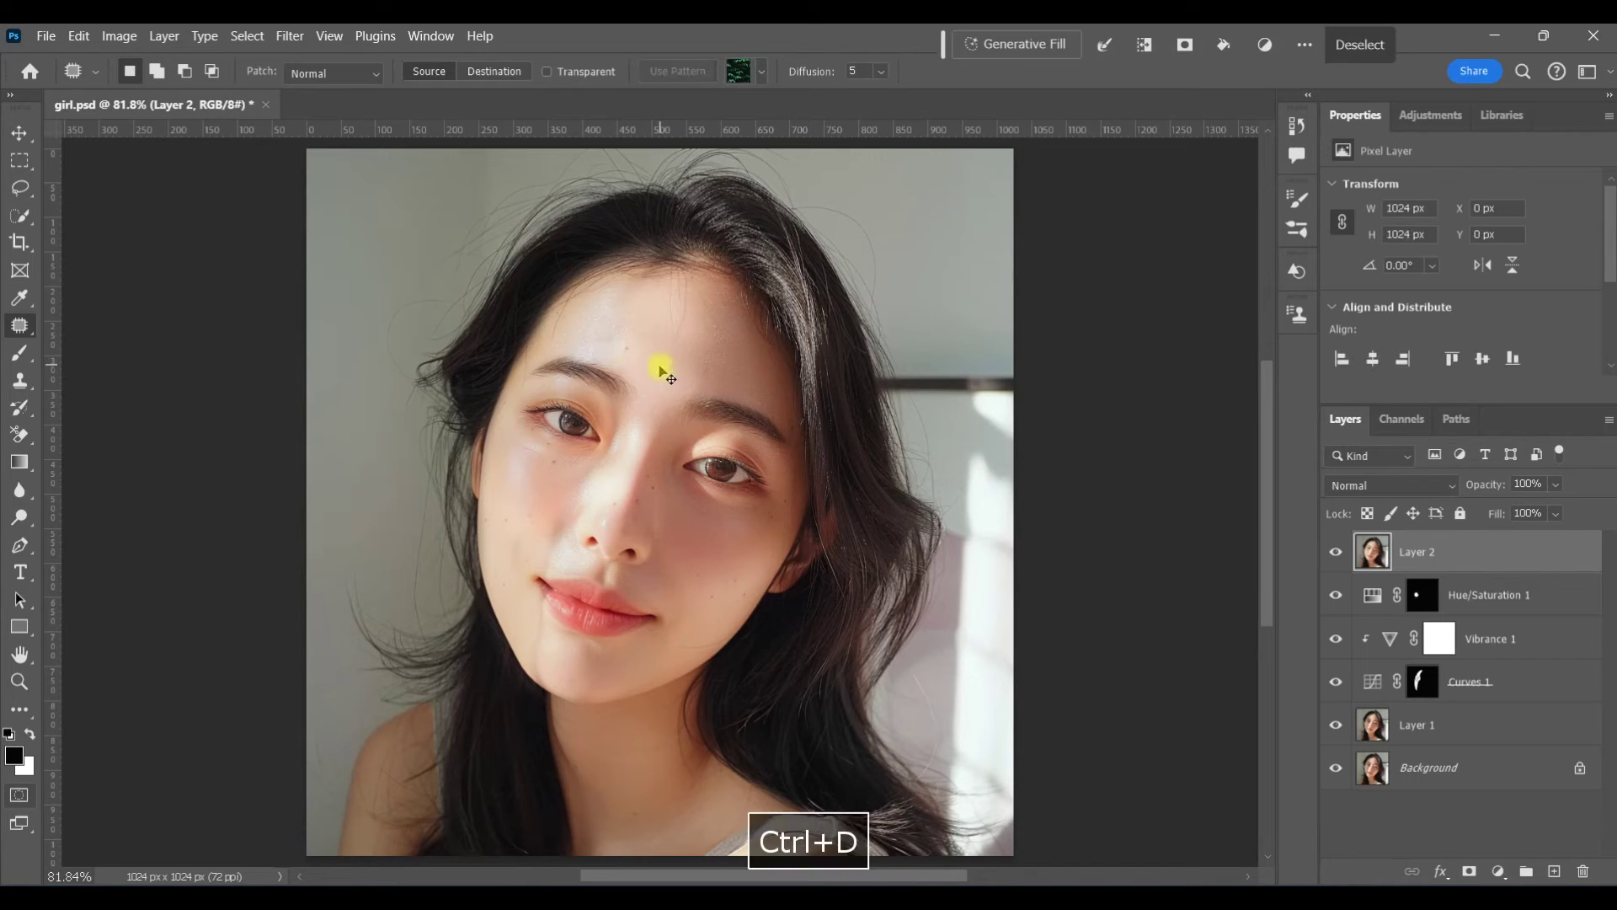
Patch the leftover shadow edges beside the nose and from the mouth corner to the chin.
{"action": "left_click_drag", "start_coordinate": [1267, 488], "coordinate": [1268, 527]}
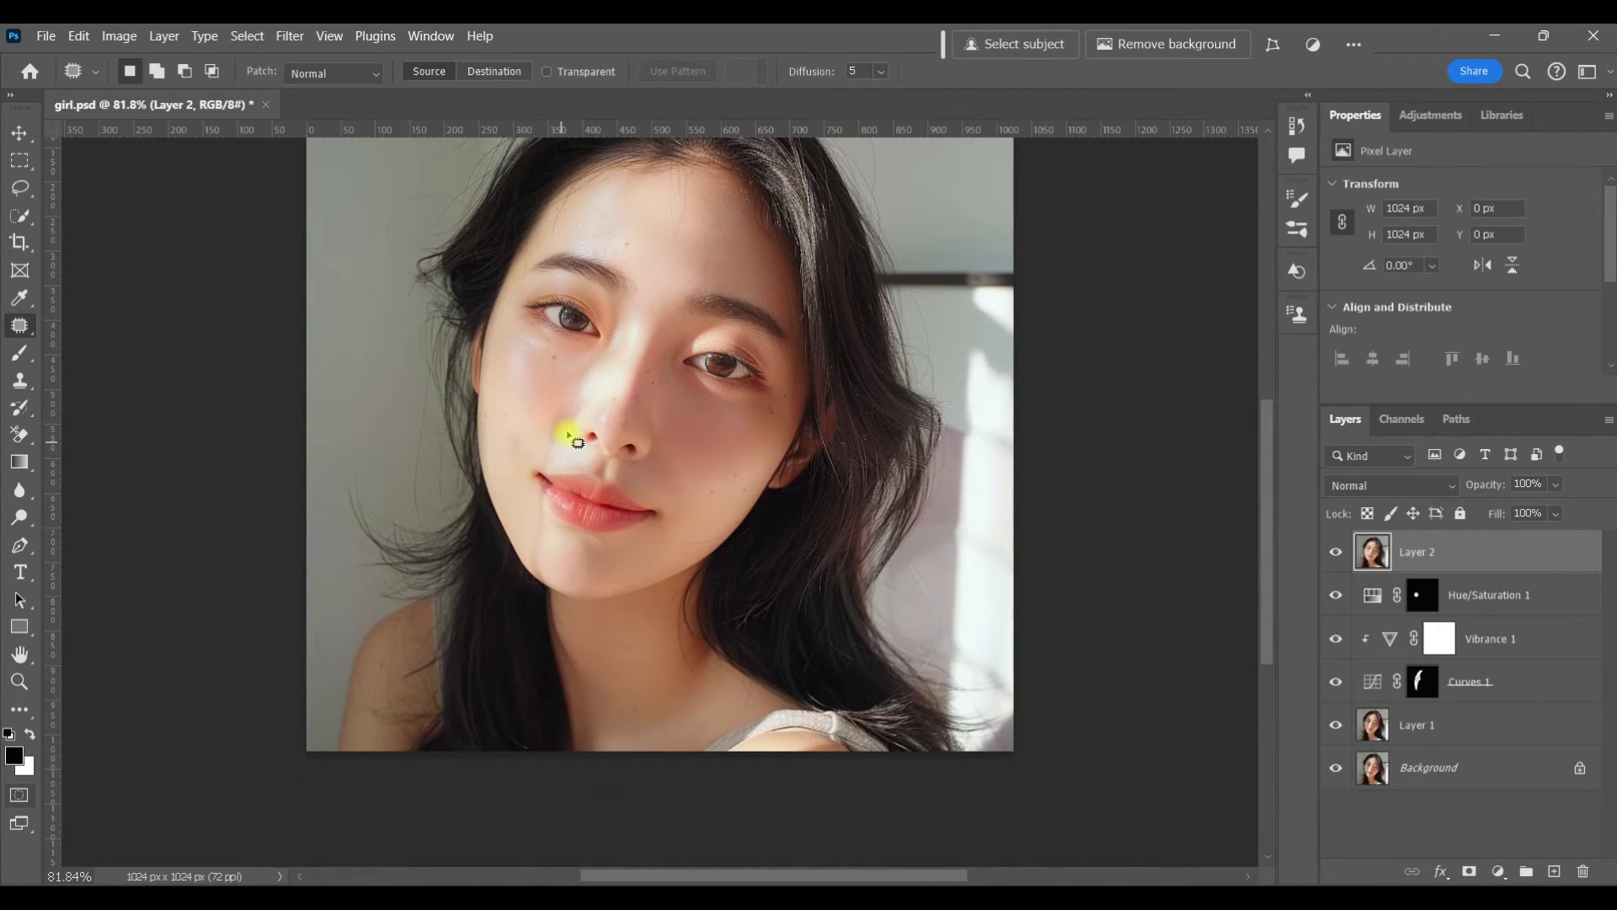
{"action": "mouse_move", "coordinate": [562, 446]}
{"action": "left_mouse_down"}
{"action": "mouse_move", "coordinate": [559, 422]}
{"action": "mouse_move", "coordinate": [538, 427]}
{"action": "mouse_move", "coordinate": [554, 469]}
{"action": "mouse_move", "coordinate": [553, 447]}
{"action": "mouse_move", "coordinate": [542, 458]}
{"action": "mouse_move", "coordinate": [665, 477]}
{"action": "left_mouse_up"}
{"action": "key", "text": "ctrl+d"}
{"action": "key", "text": "ctrl+d"}
{"action": "key", "text": "ctrl+d"}
{"action": "mouse_move", "coordinate": [544, 477]}
{"action": "left_mouse_down"}
{"action": "mouse_move", "coordinate": [564, 513]}
{"action": "mouse_move", "coordinate": [523, 516]}
{"action": "mouse_move", "coordinate": [548, 527]}
{"action": "mouse_move", "coordinate": [542, 559]}
{"action": "left_mouse_up"}
{"action": "key", "text": "ctrl+d"}
{"action": "key", "text": "ctrl+d"}
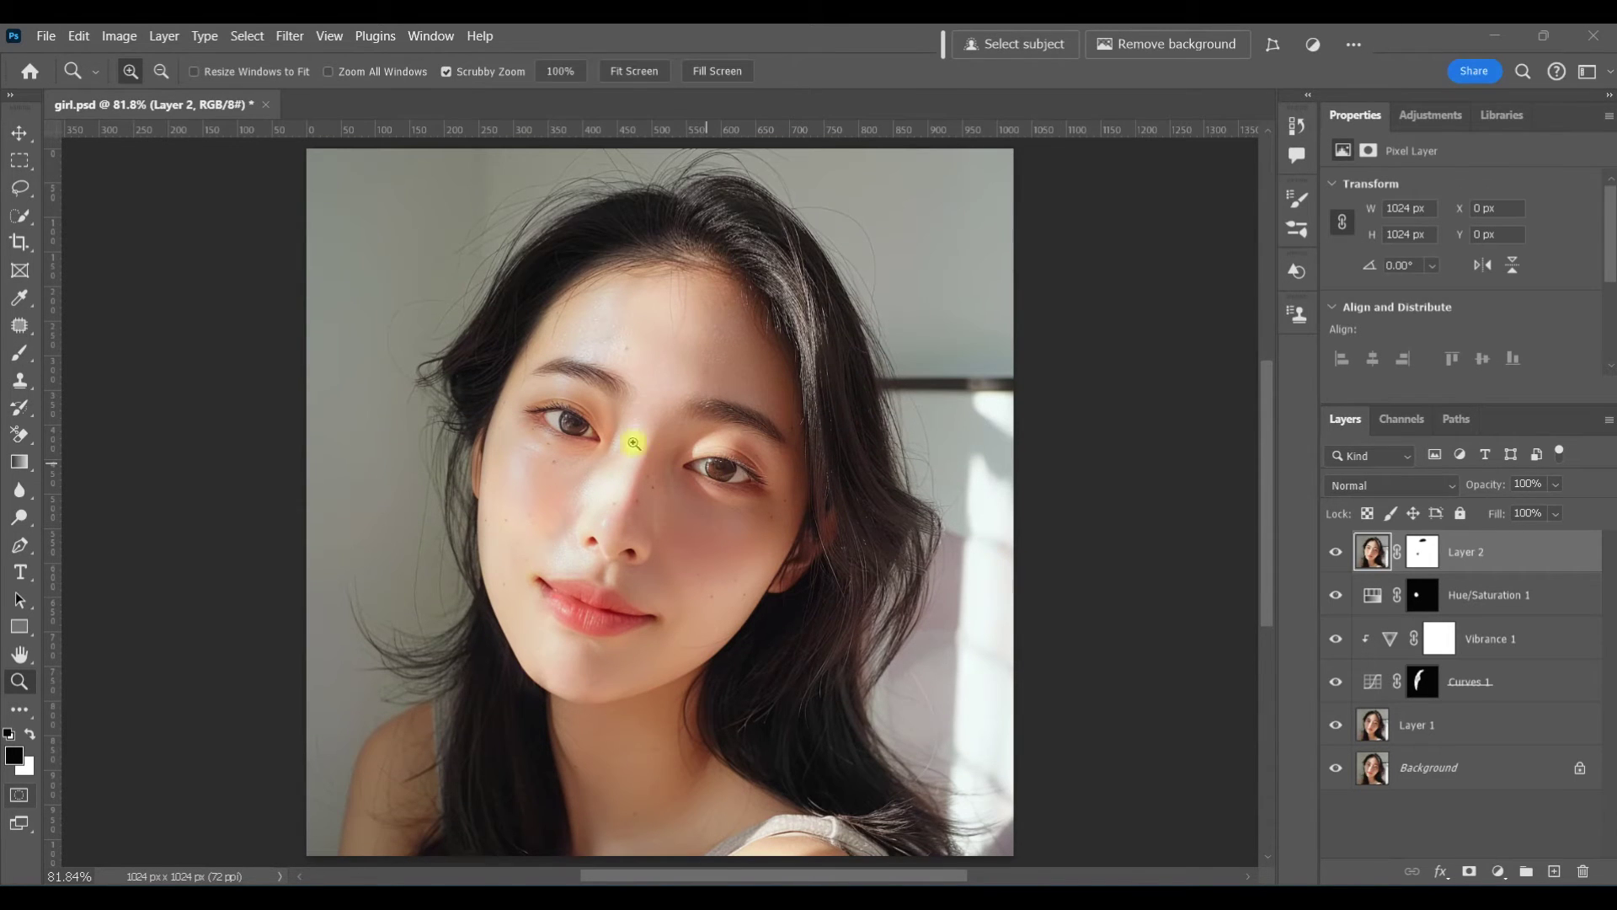
Patch the shadow edge between the inner eye corner and the nose bridge on the brightened side.
{"action": "left_click", "coordinate": [594, 428]}
{"action": "left_click", "coordinate": [539, 413]}
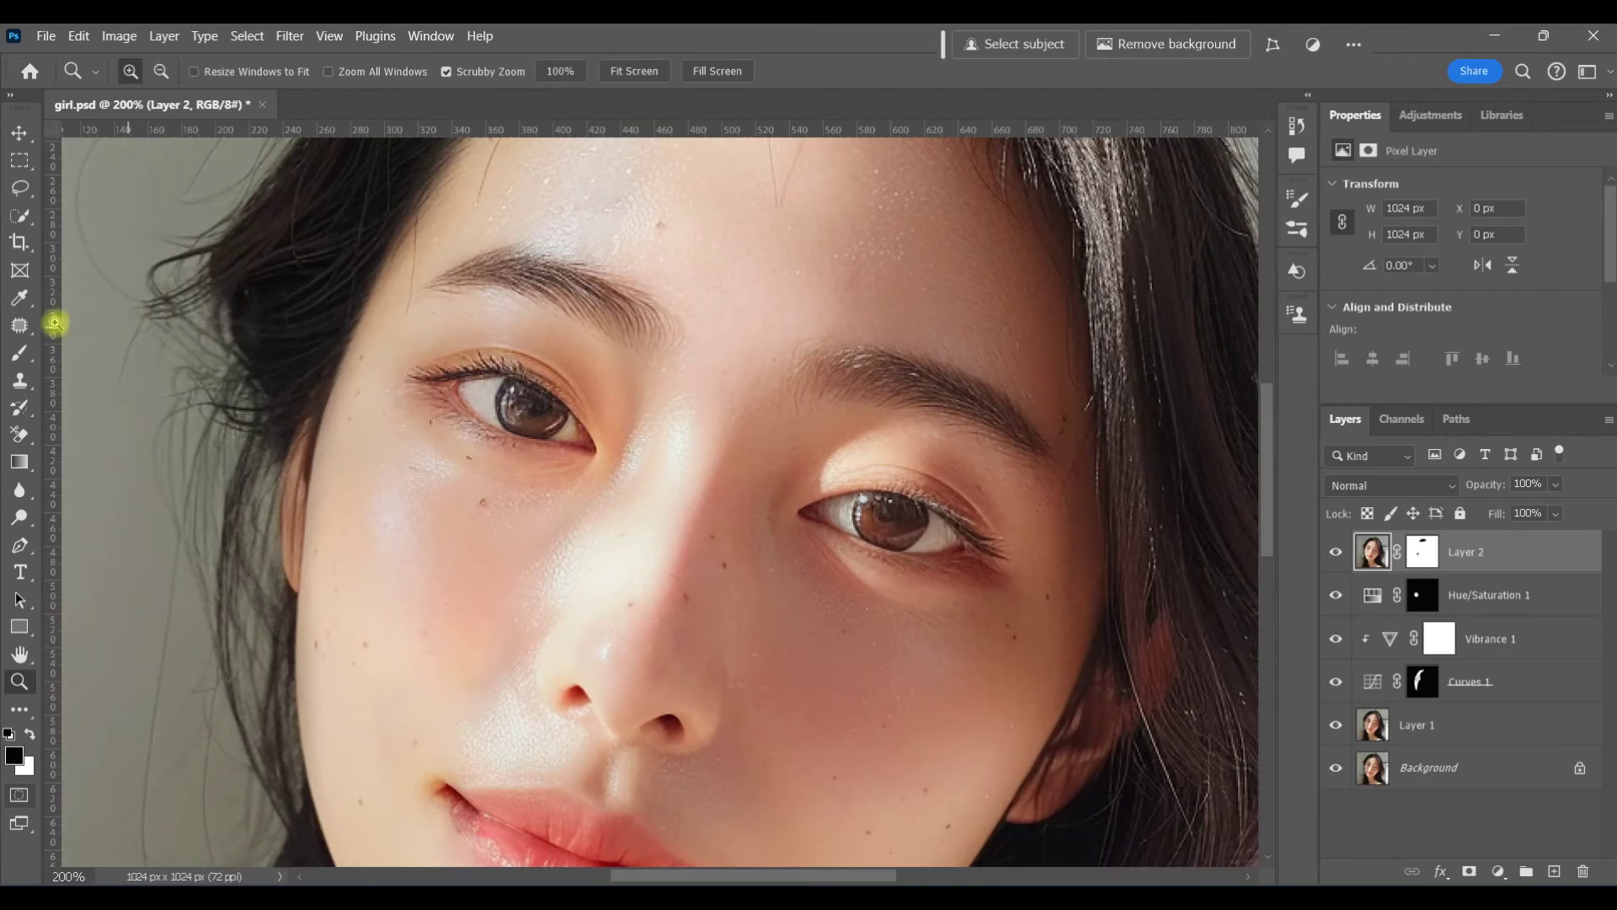
{"action": "left_click", "coordinate": [19, 325]}
{"action": "mouse_move", "coordinate": [643, 392]}
{"action": "left_mouse_down"}
{"action": "mouse_move", "coordinate": [610, 382]}
{"action": "mouse_move", "coordinate": [623, 431]}
{"action": "mouse_move", "coordinate": [643, 431]}
{"action": "mouse_move", "coordinate": [643, 387]}
{"action": "mouse_move", "coordinate": [598, 366]}
{"action": "left_mouse_up"}
{"action": "key", "text": "ctrl+d"}
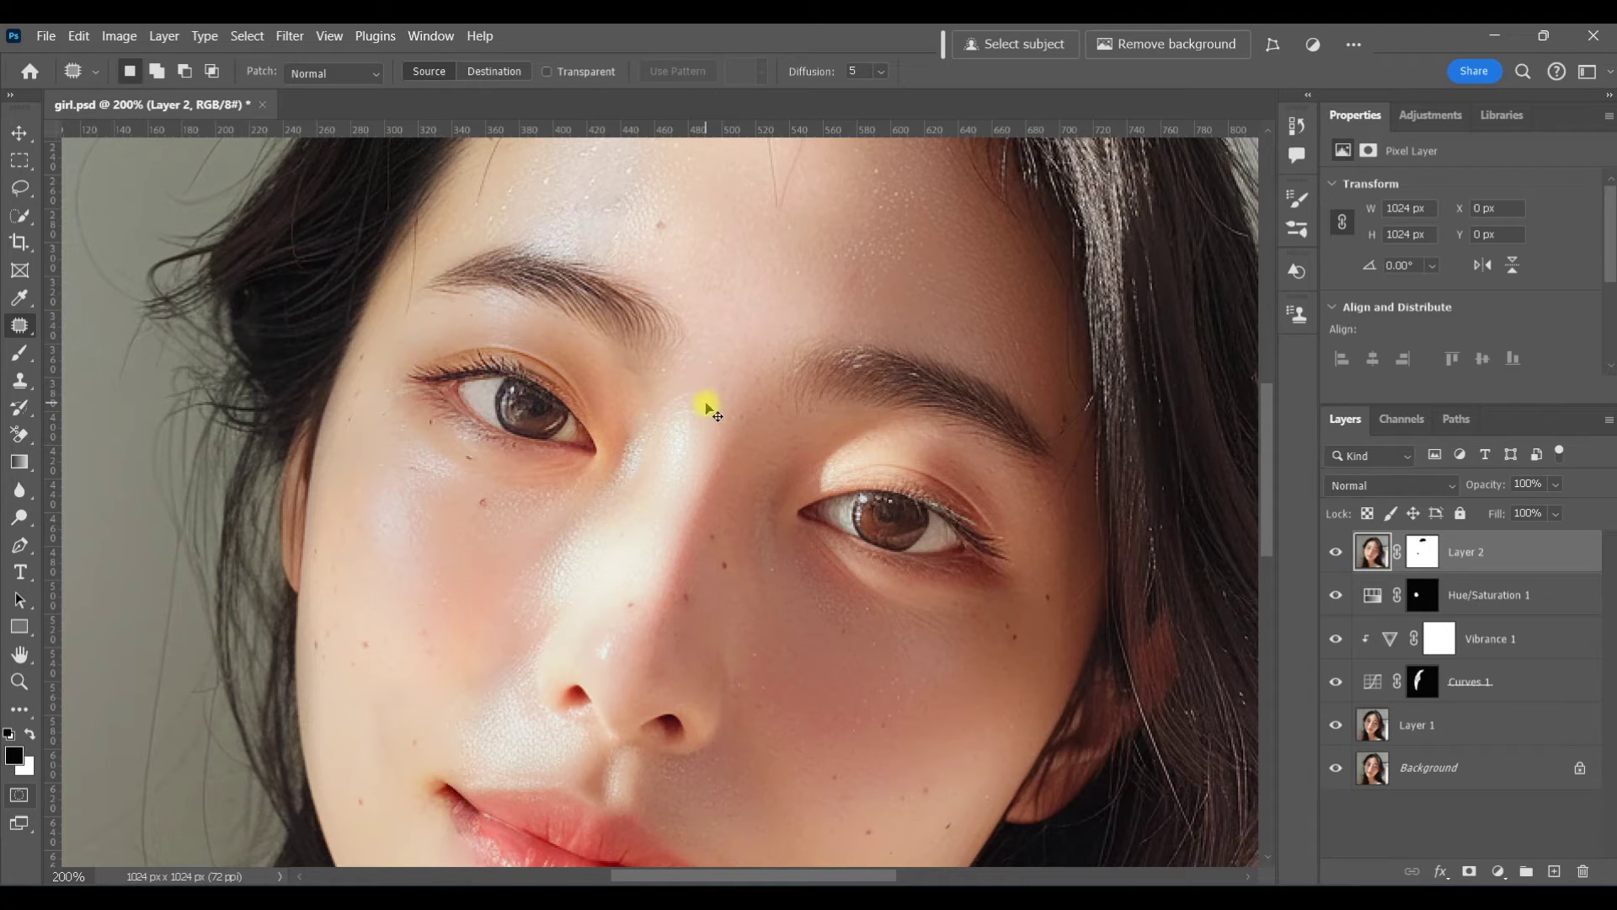
Undo the last patch and redo it just below the brow's inner end beside the nose bridge, faded to a lower opacity.
{"action": "key", "text": "ctrl+z"}
{"action": "left_click", "coordinate": [706, 410]}
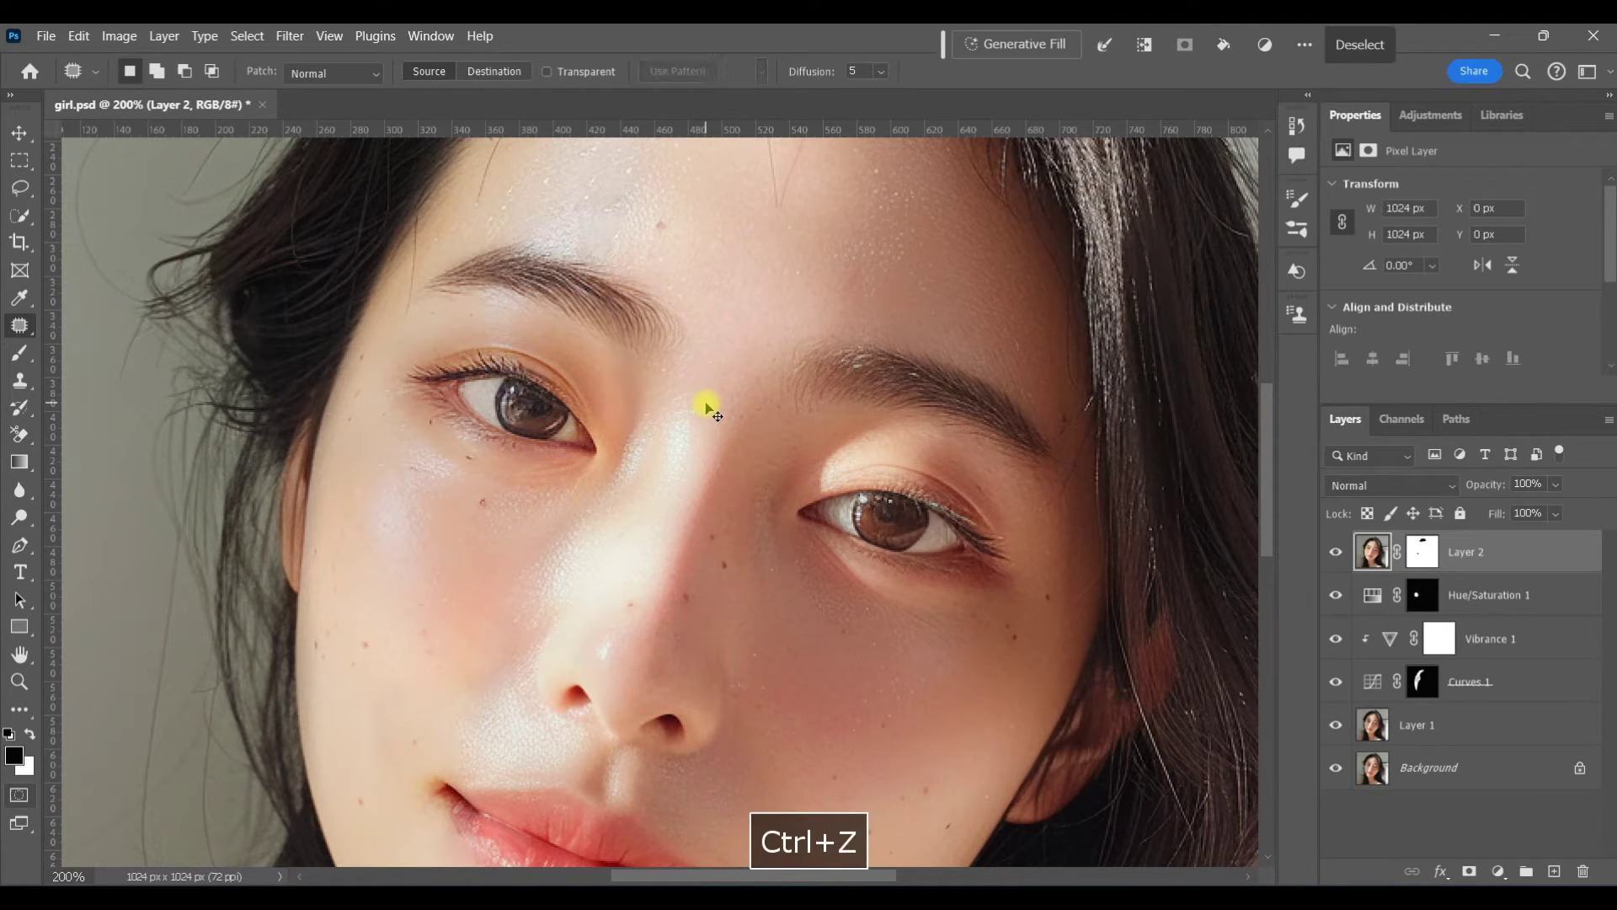
{"action": "mouse_move", "coordinate": [653, 410]}
{"action": "left_mouse_down"}
{"action": "mouse_move", "coordinate": [626, 367]}
{"action": "mouse_move", "coordinate": [616, 391]}
{"action": "mouse_move", "coordinate": [642, 431]}
{"action": "mouse_move", "coordinate": [651, 398]}
{"action": "mouse_move", "coordinate": [610, 384]}
{"action": "left_mouse_up"}
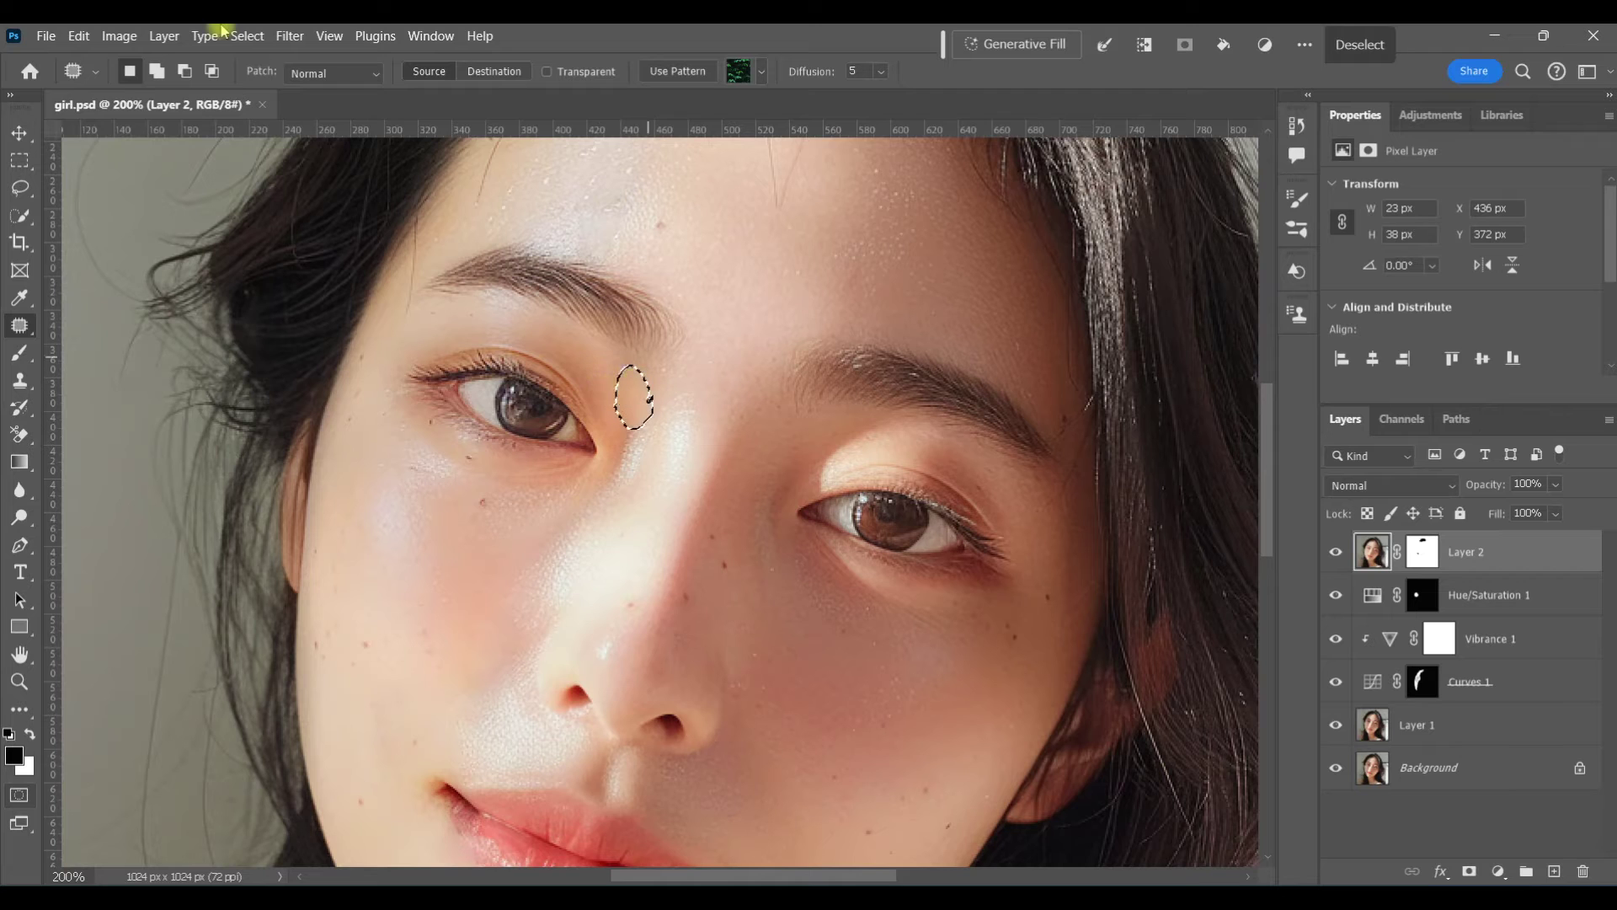
{"action": "left_click", "coordinate": [77, 35]}
{"action": "left_click", "coordinate": [140, 109]}
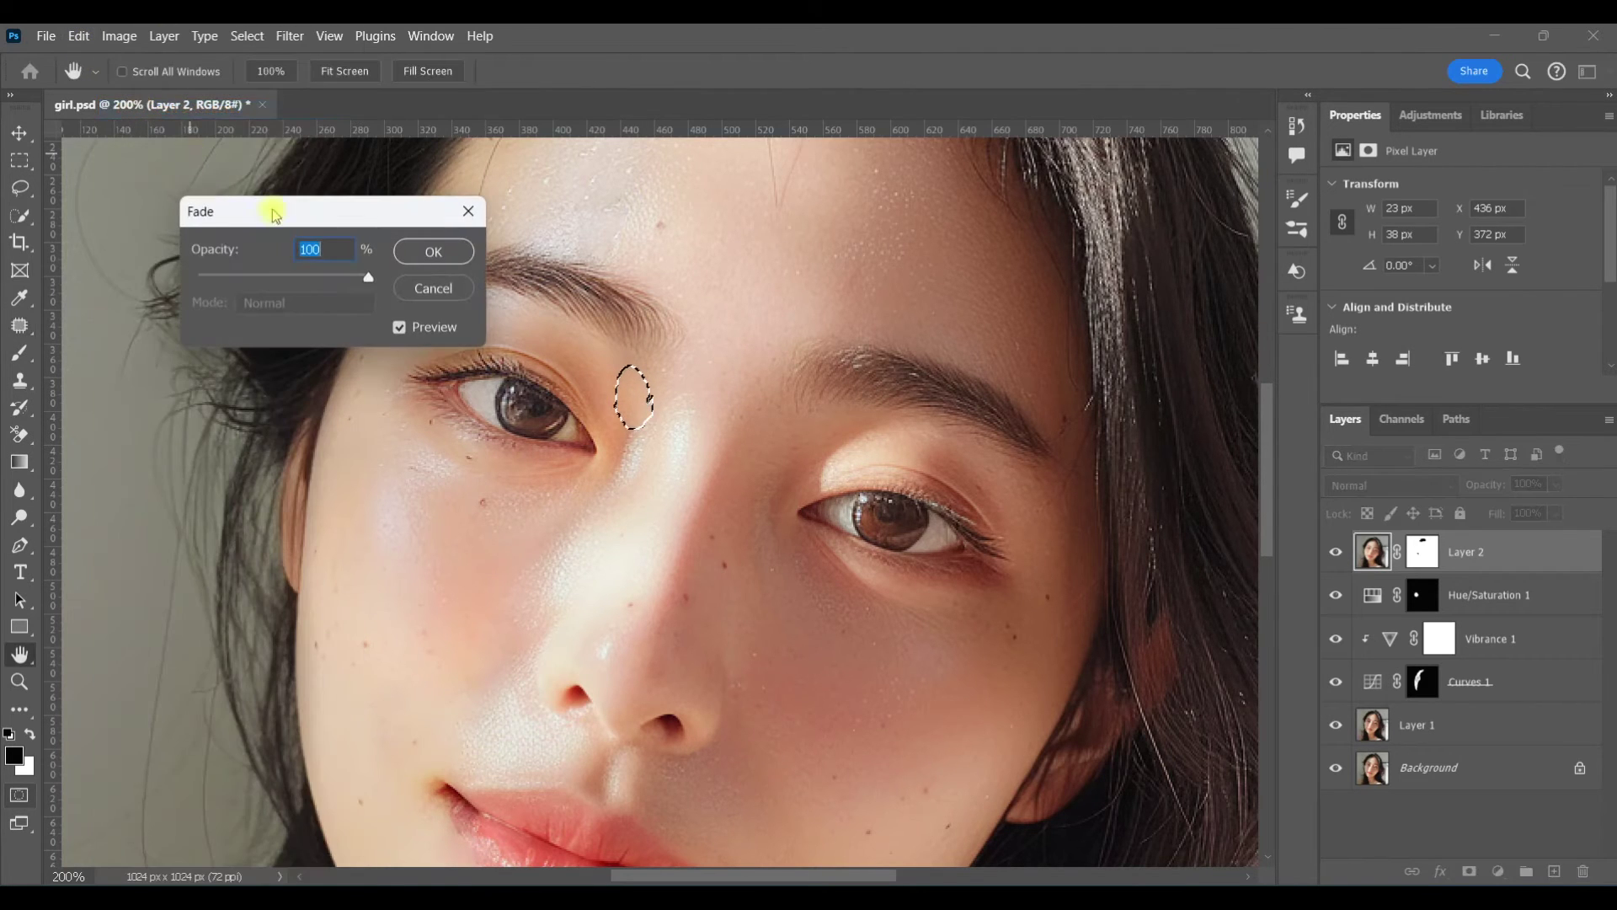
{"action": "left_click_drag", "start_coordinate": [365, 276], "coordinate": [257, 277]}
{"action": "left_click", "coordinate": [433, 255]}
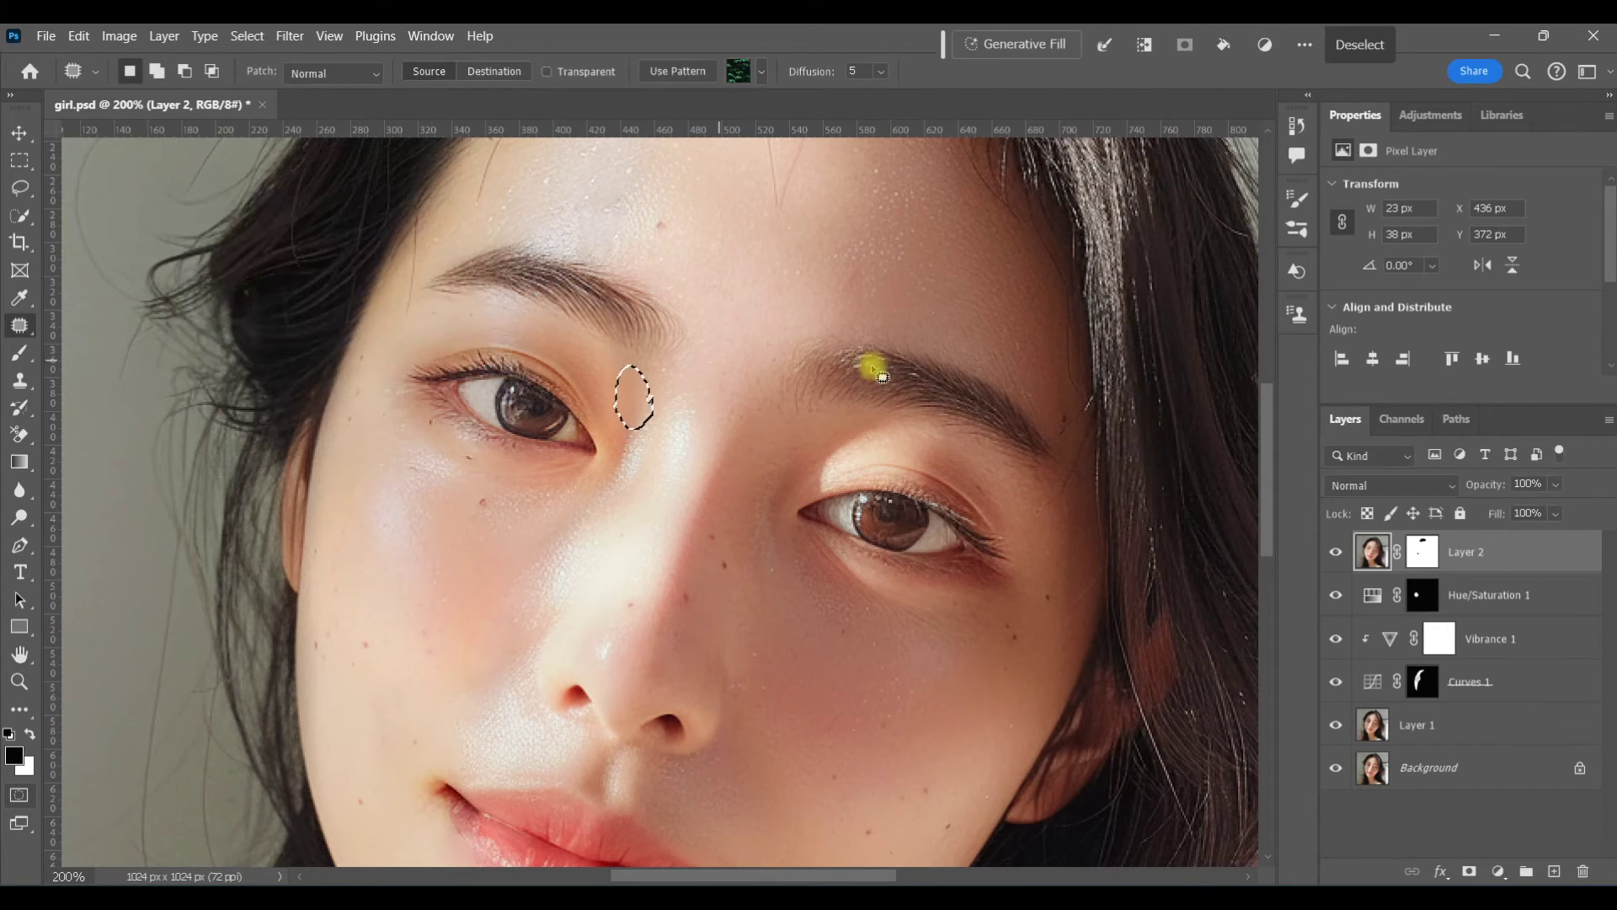
{"action": "key", "text": "ctrl+d"}
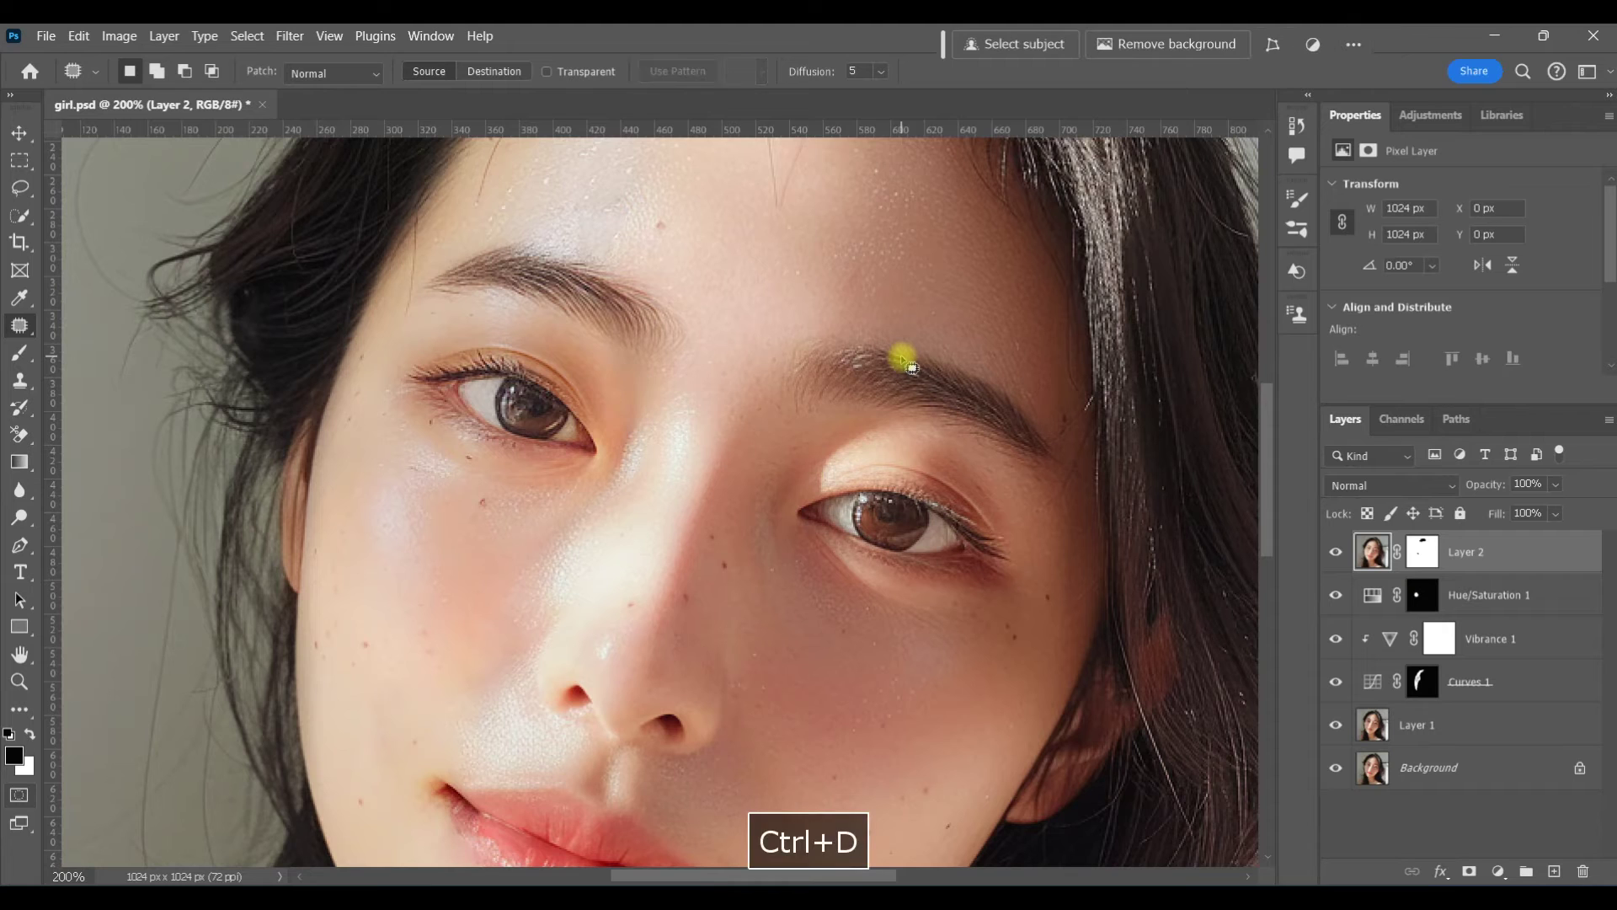
Patch the shadow edge beside the inner eye corner on the brightened side and fade the patch to a lower opacity.
{"action": "mouse_move", "coordinate": [622, 465]}
{"action": "left_mouse_down"}
{"action": "mouse_move", "coordinate": [643, 421]}
{"action": "mouse_move", "coordinate": [620, 430]}
{"action": "mouse_move", "coordinate": [604, 472]}
{"action": "mouse_move", "coordinate": [649, 479]}
{"action": "left_mouse_up"}
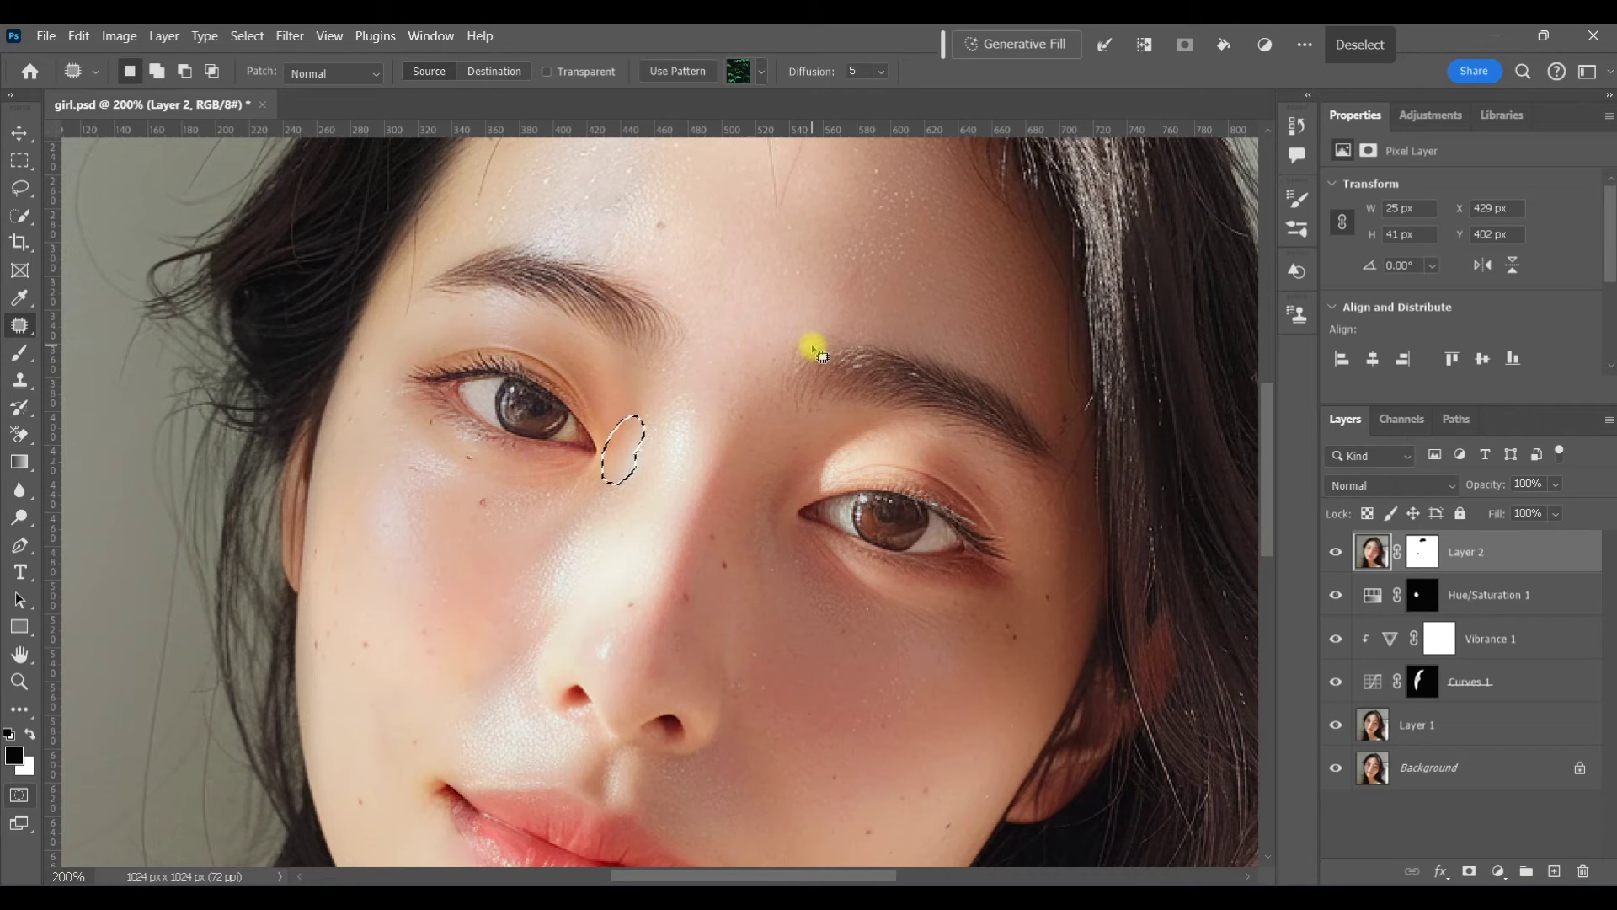
{"action": "left_click", "coordinate": [78, 36]}
{"action": "left_click", "coordinate": [134, 108]}
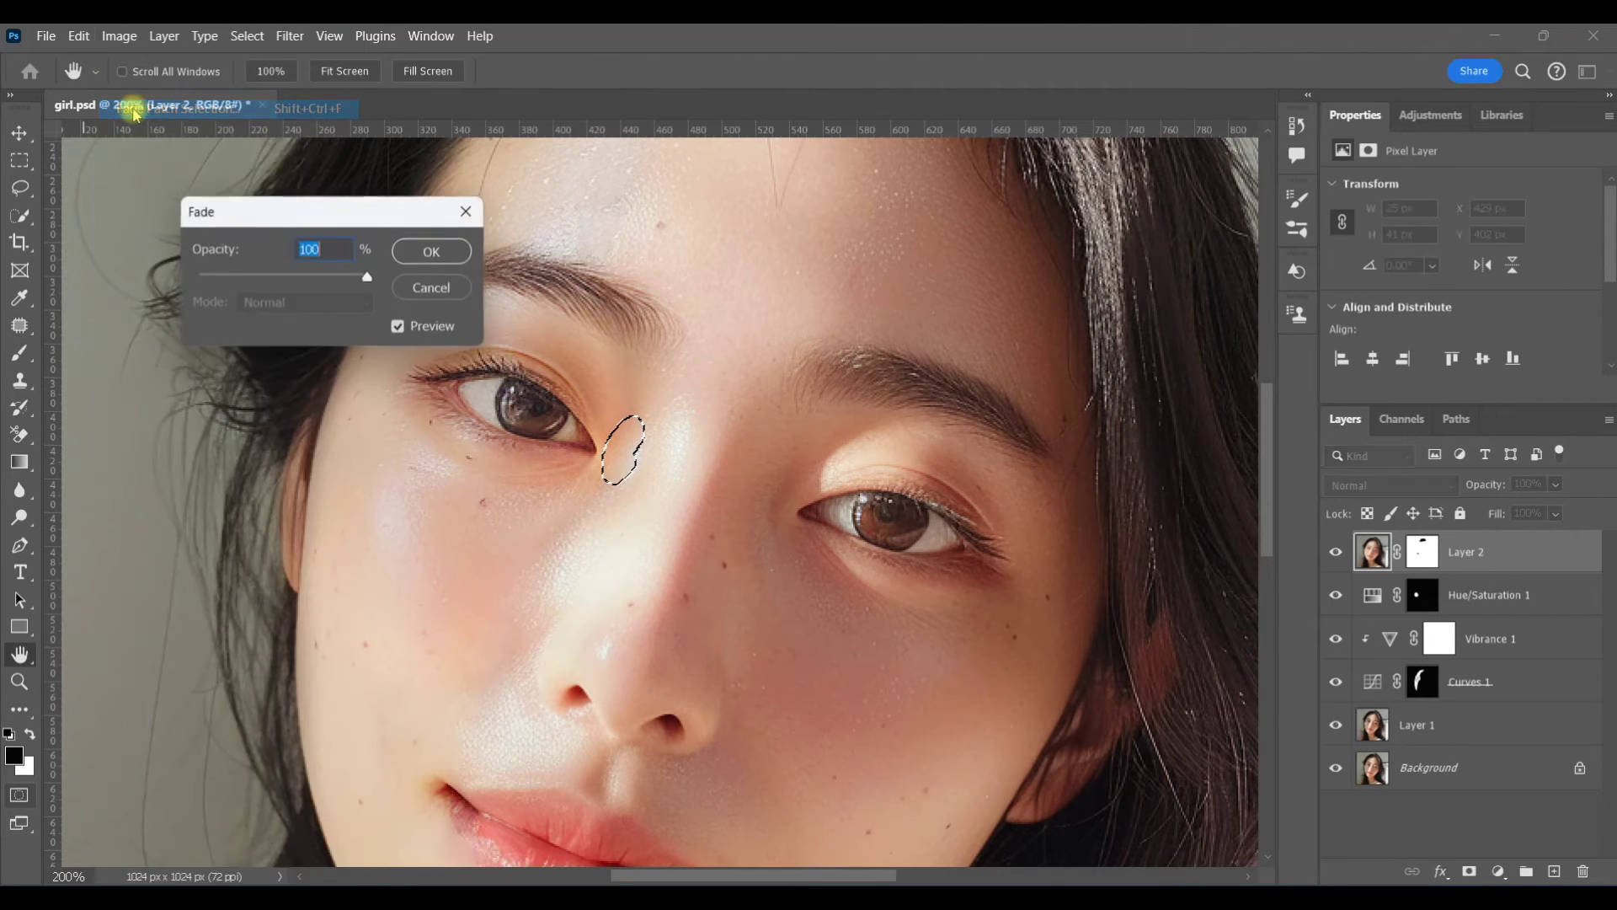
{"action": "left_click_drag", "start_coordinate": [365, 277], "coordinate": [294, 290]}
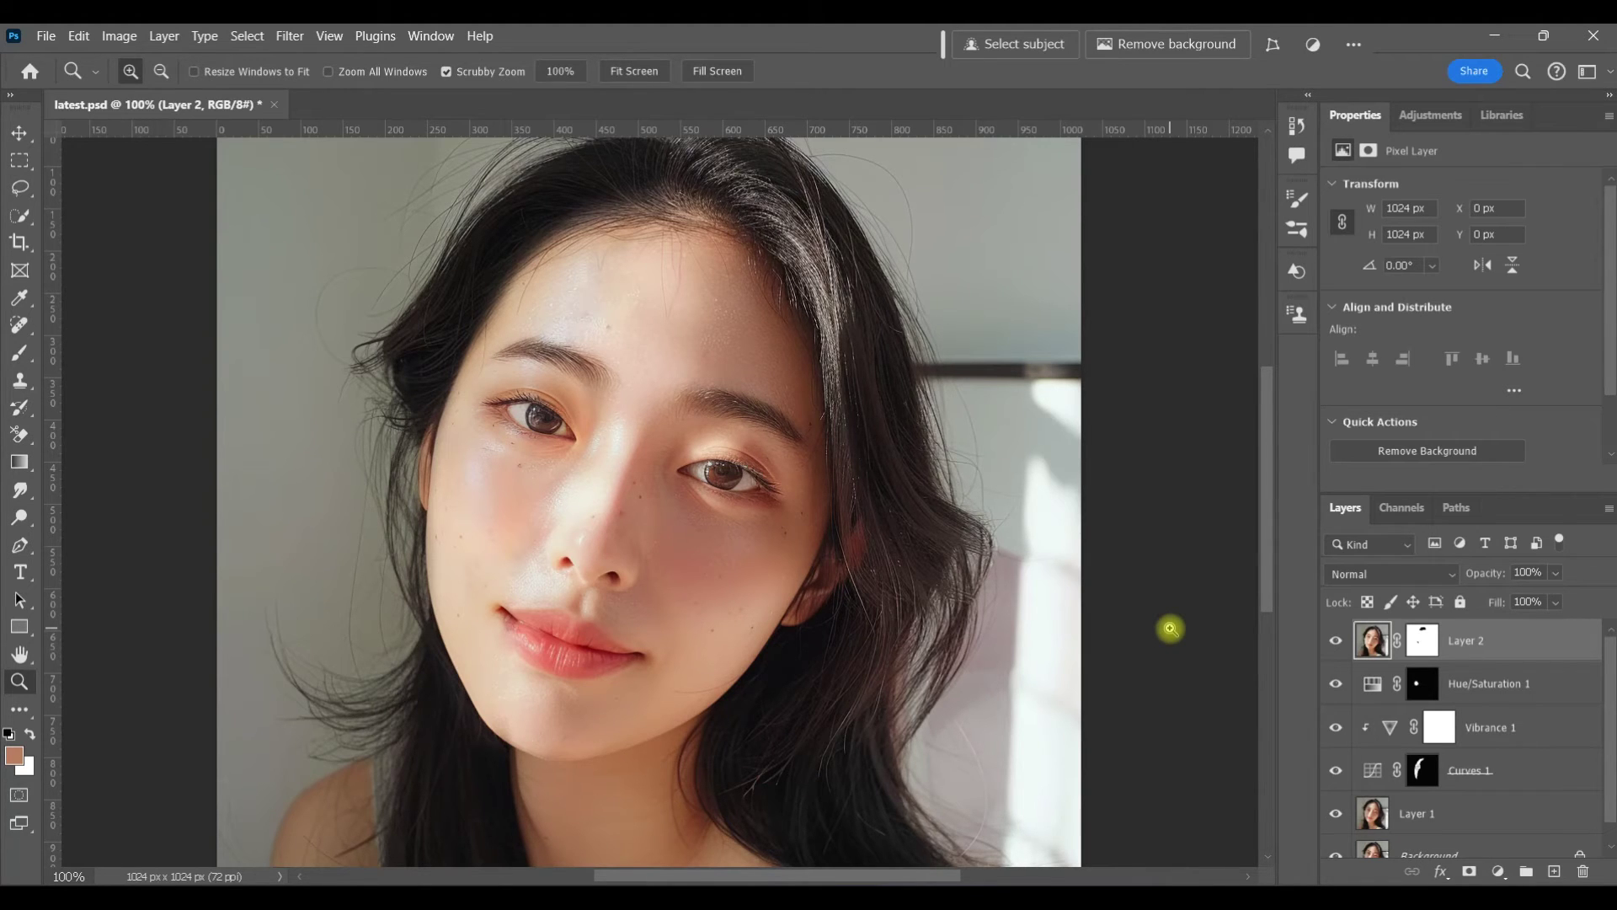
Compare the face with Layer 2 hidden and shown to check the patched areas up close.
{"action": "left_click", "coordinate": [724, 484]}
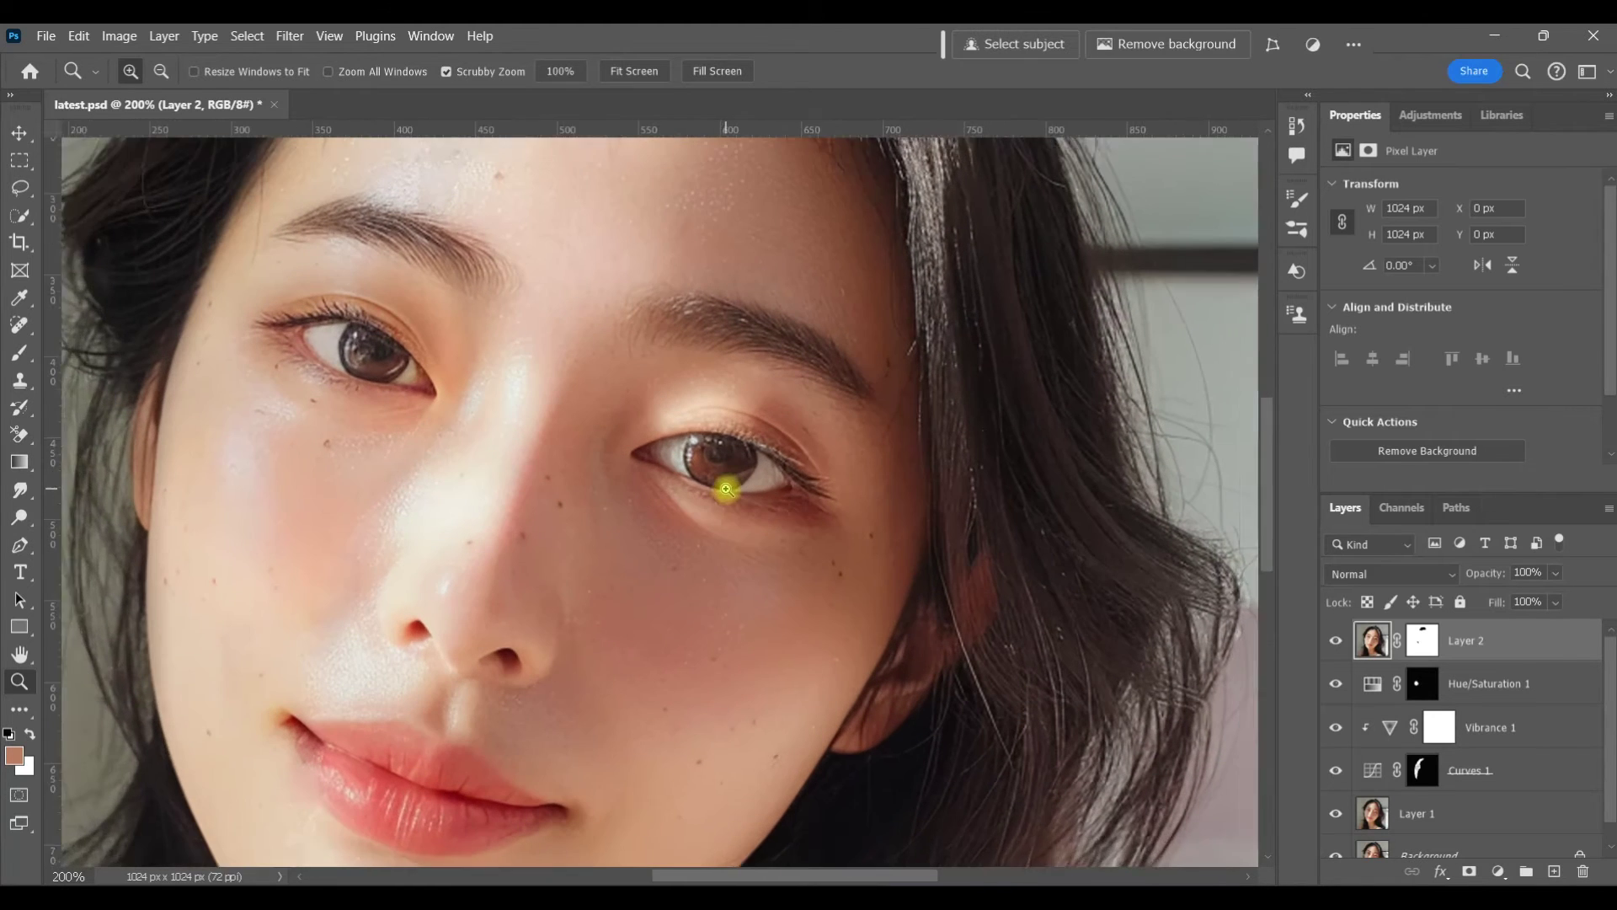
{"action": "left_click", "coordinate": [1337, 642]}
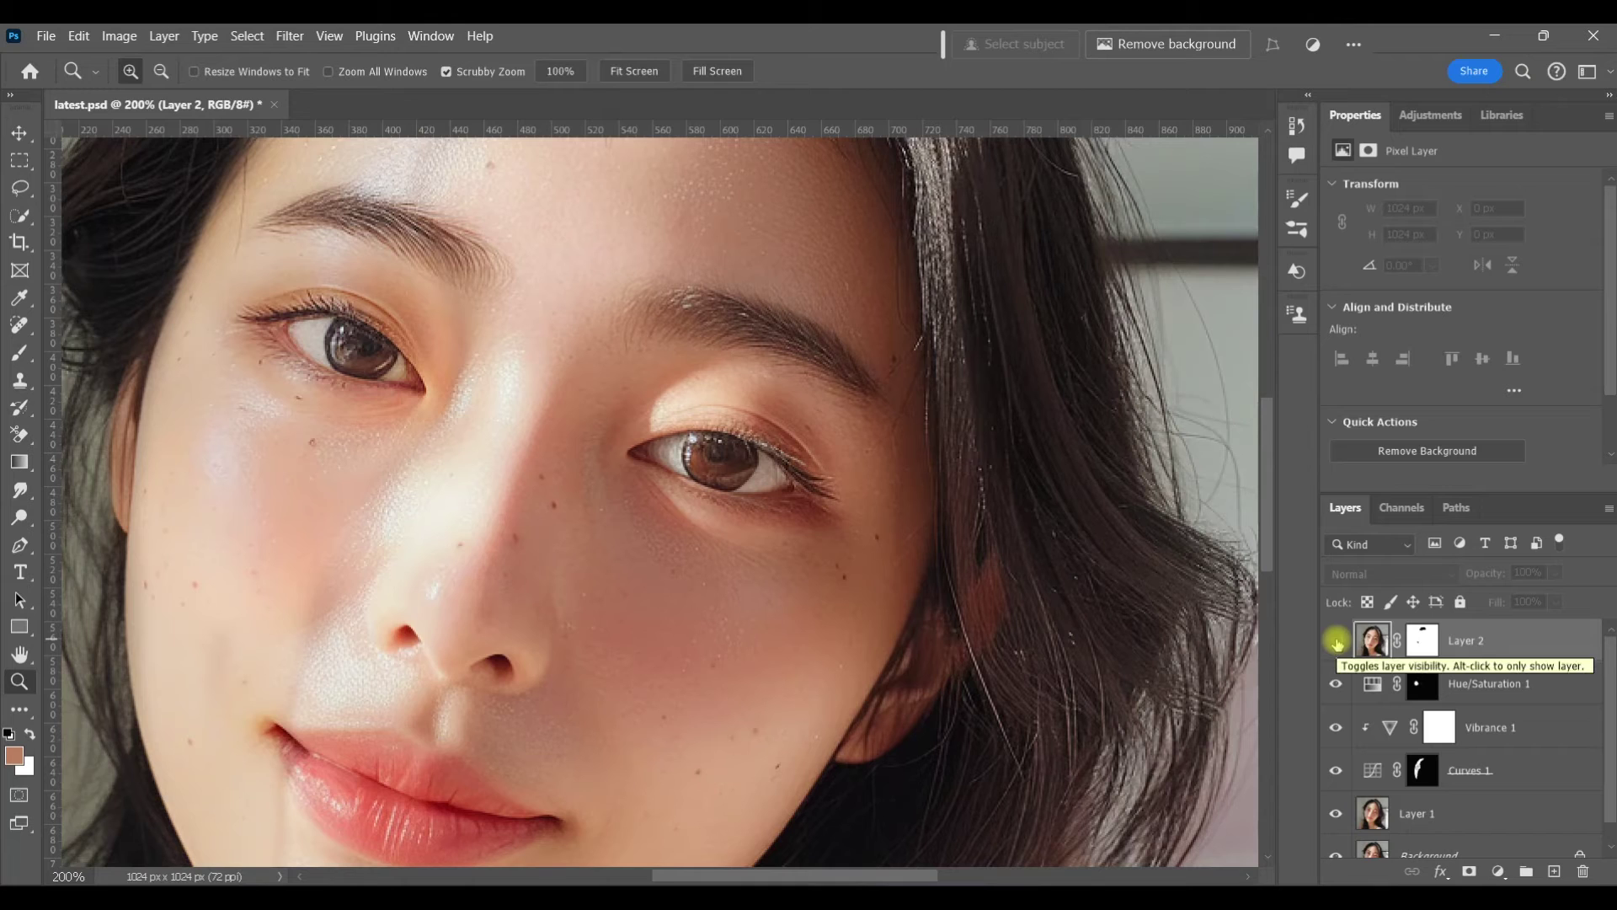
{"action": "left_click", "coordinate": [1337, 642]}
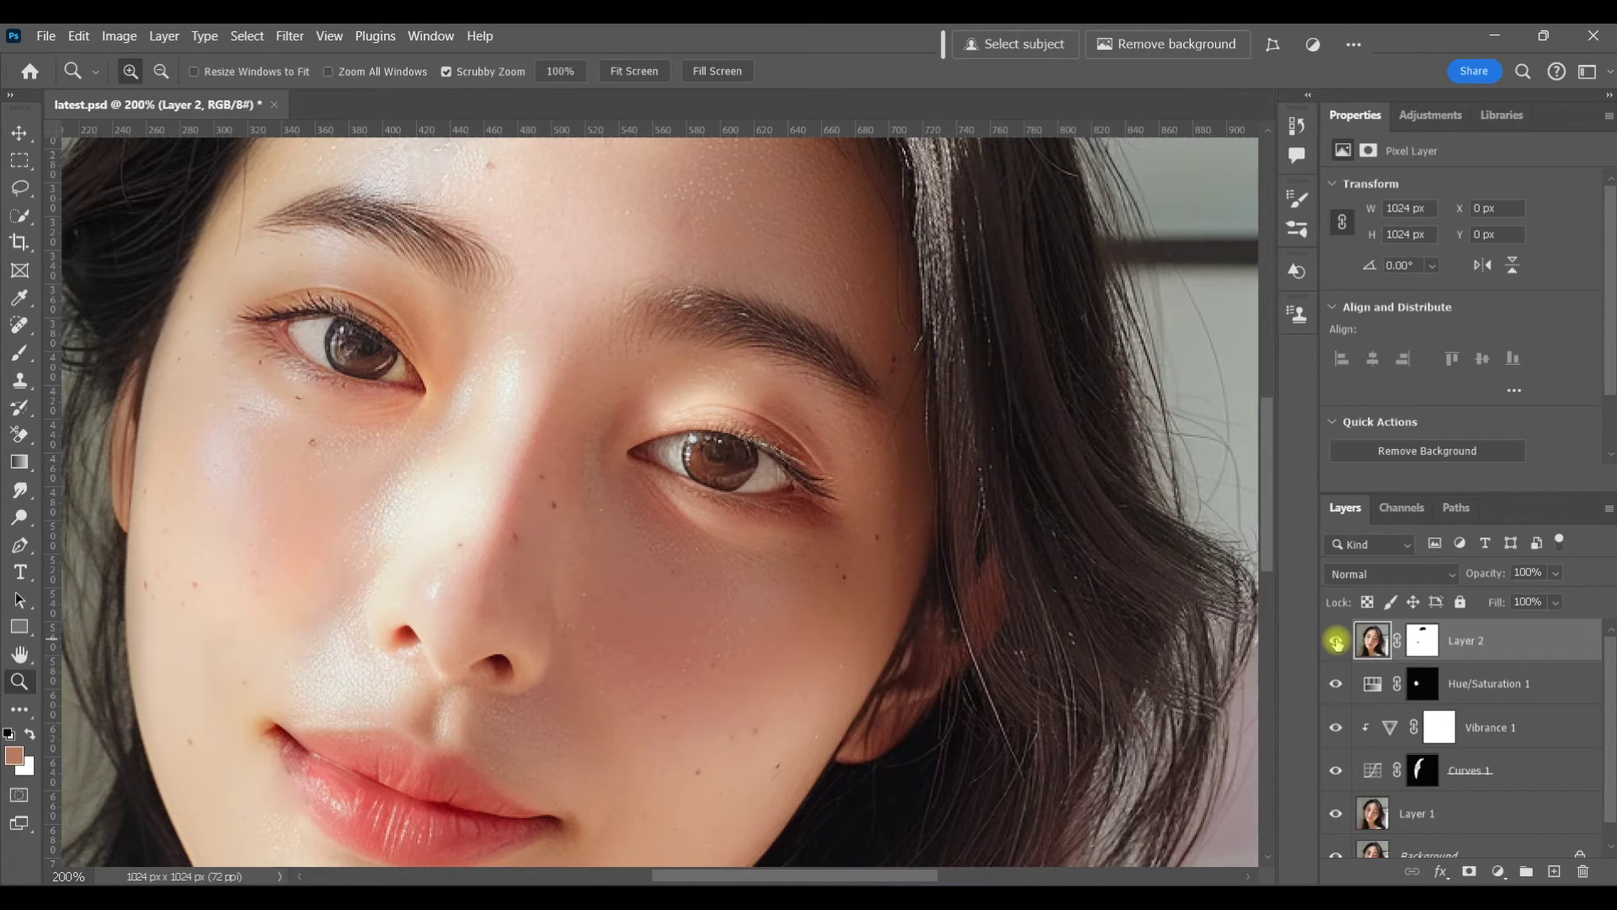
{"action": "left_click", "coordinate": [615, 74]}
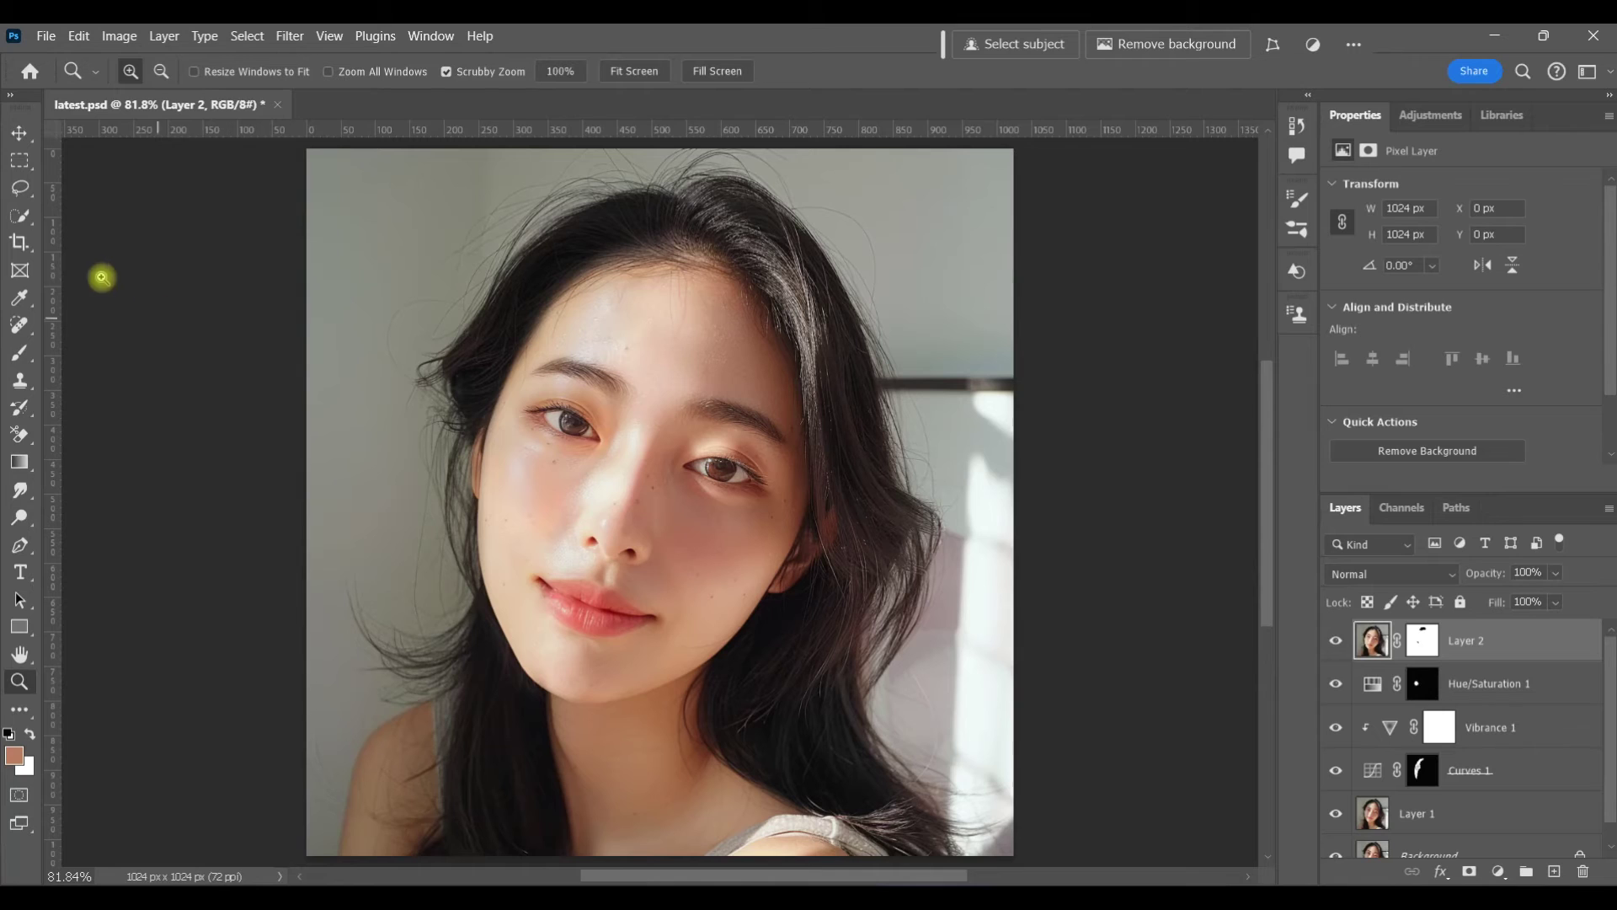
Lasso the cheek area directly under the eye nearest the window, about 125 × 128 px, and feather the selection by 10 pixels.
{"action": "left_click", "coordinate": [21, 187]}
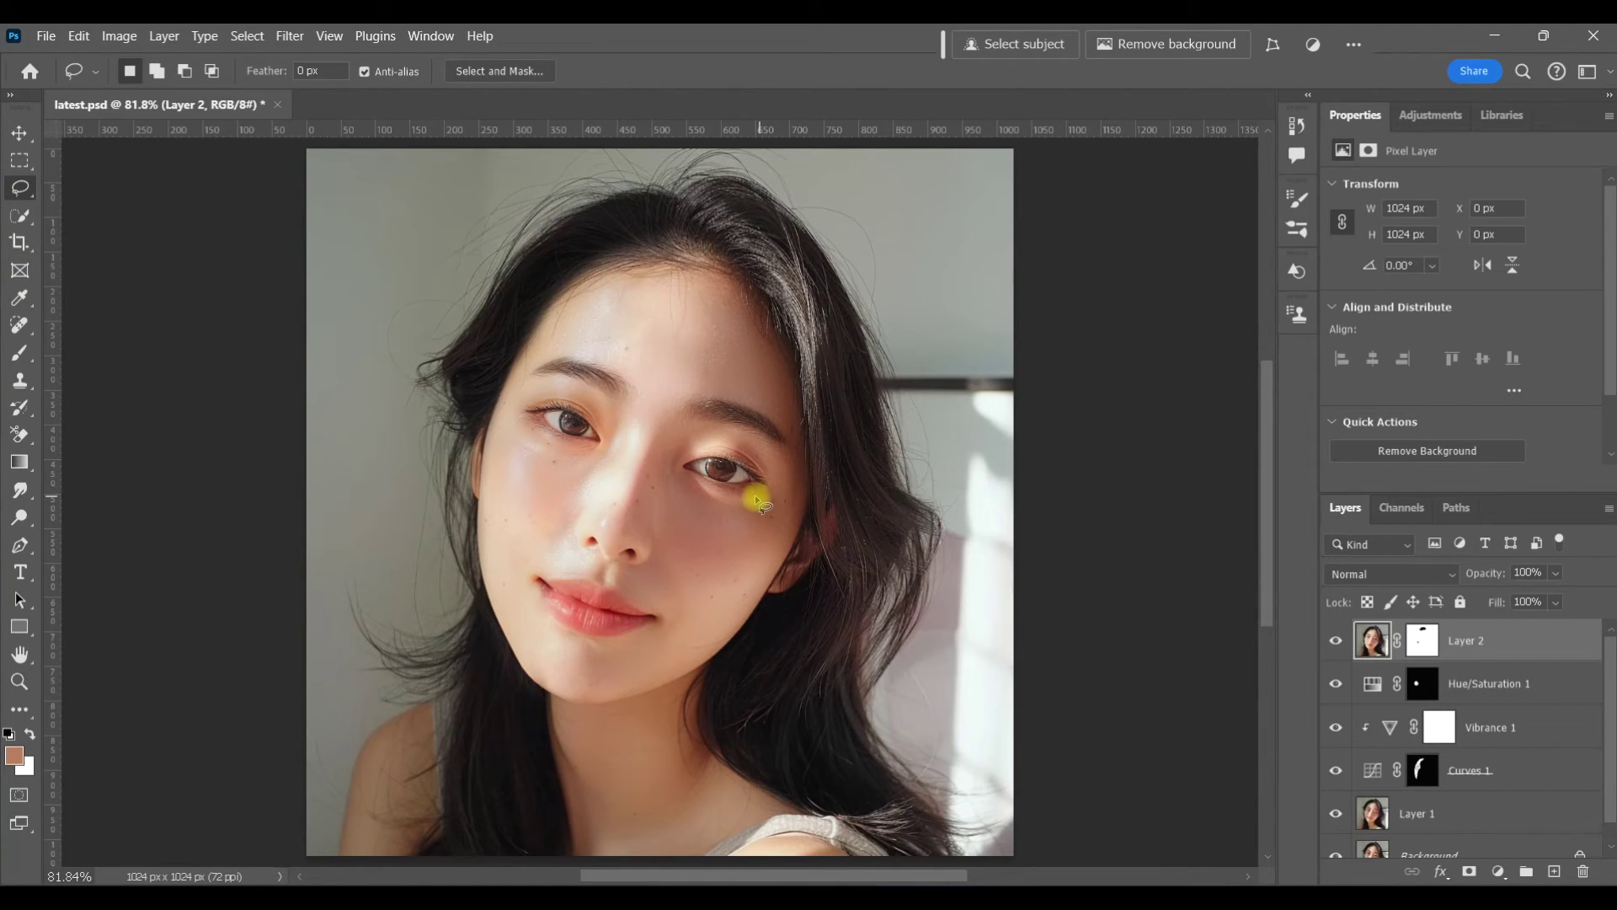
{"action": "mouse_move", "coordinate": [748, 496]}
{"action": "left_mouse_down"}
{"action": "mouse_move", "coordinate": [685, 490]}
{"action": "mouse_move", "coordinate": [680, 541]}
{"action": "mouse_move", "coordinate": [724, 570]}
{"action": "mouse_move", "coordinate": [763, 545]}
{"action": "mouse_move", "coordinate": [726, 487]}
{"action": "left_mouse_up"}
{"action": "right_click", "coordinate": [730, 519]}
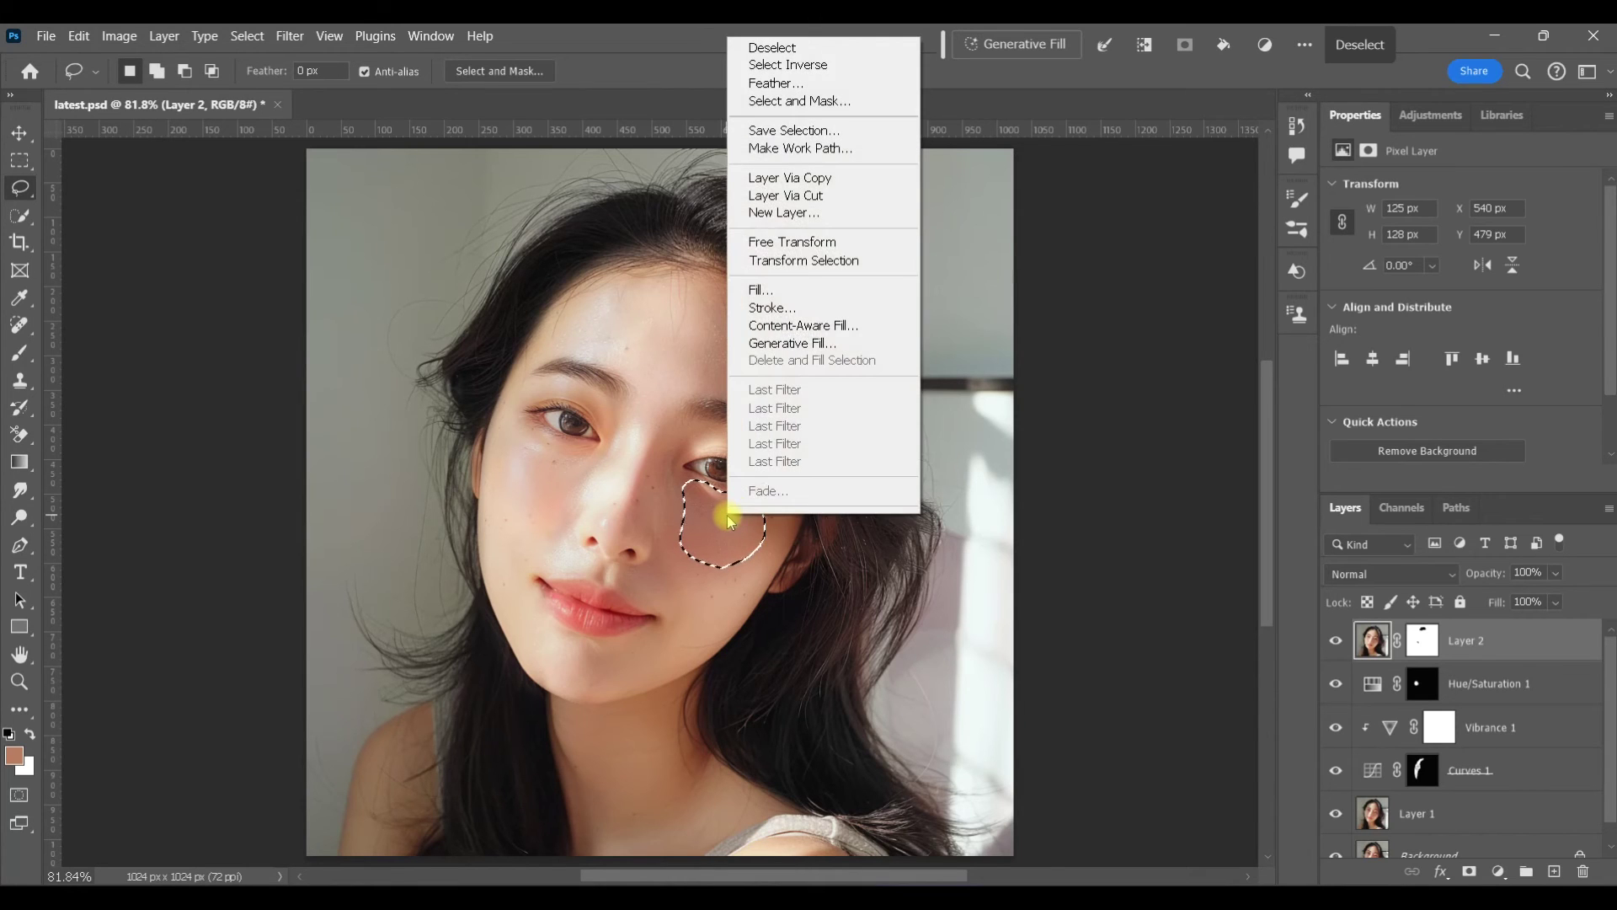
{"action": "left_click", "coordinate": [799, 81]}
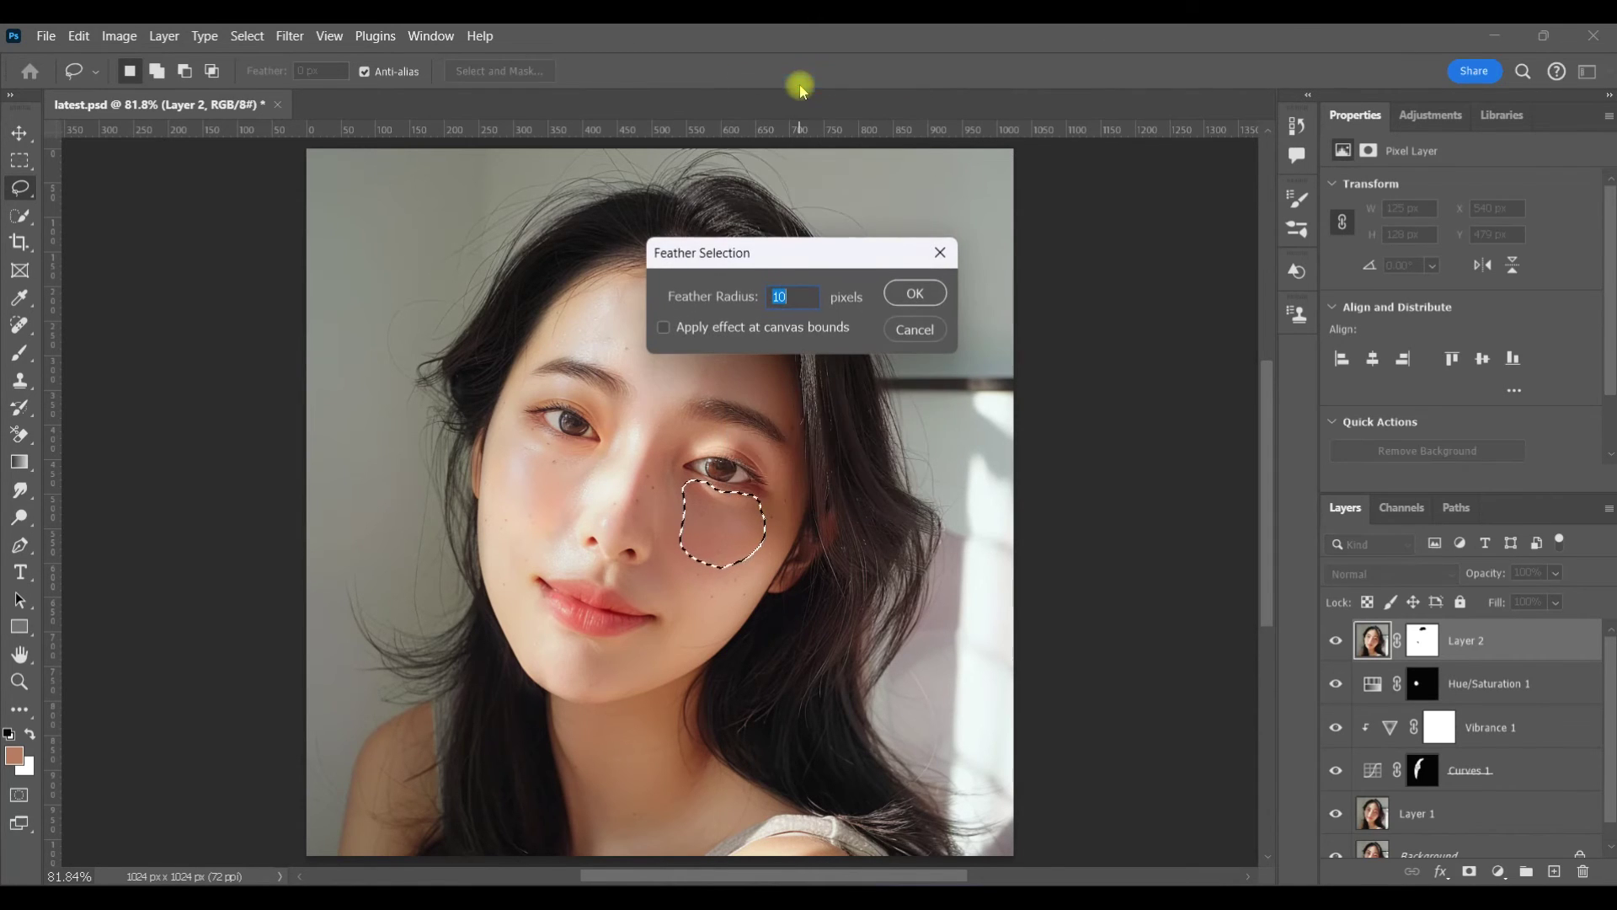
{"action": "left_click", "coordinate": [914, 295]}
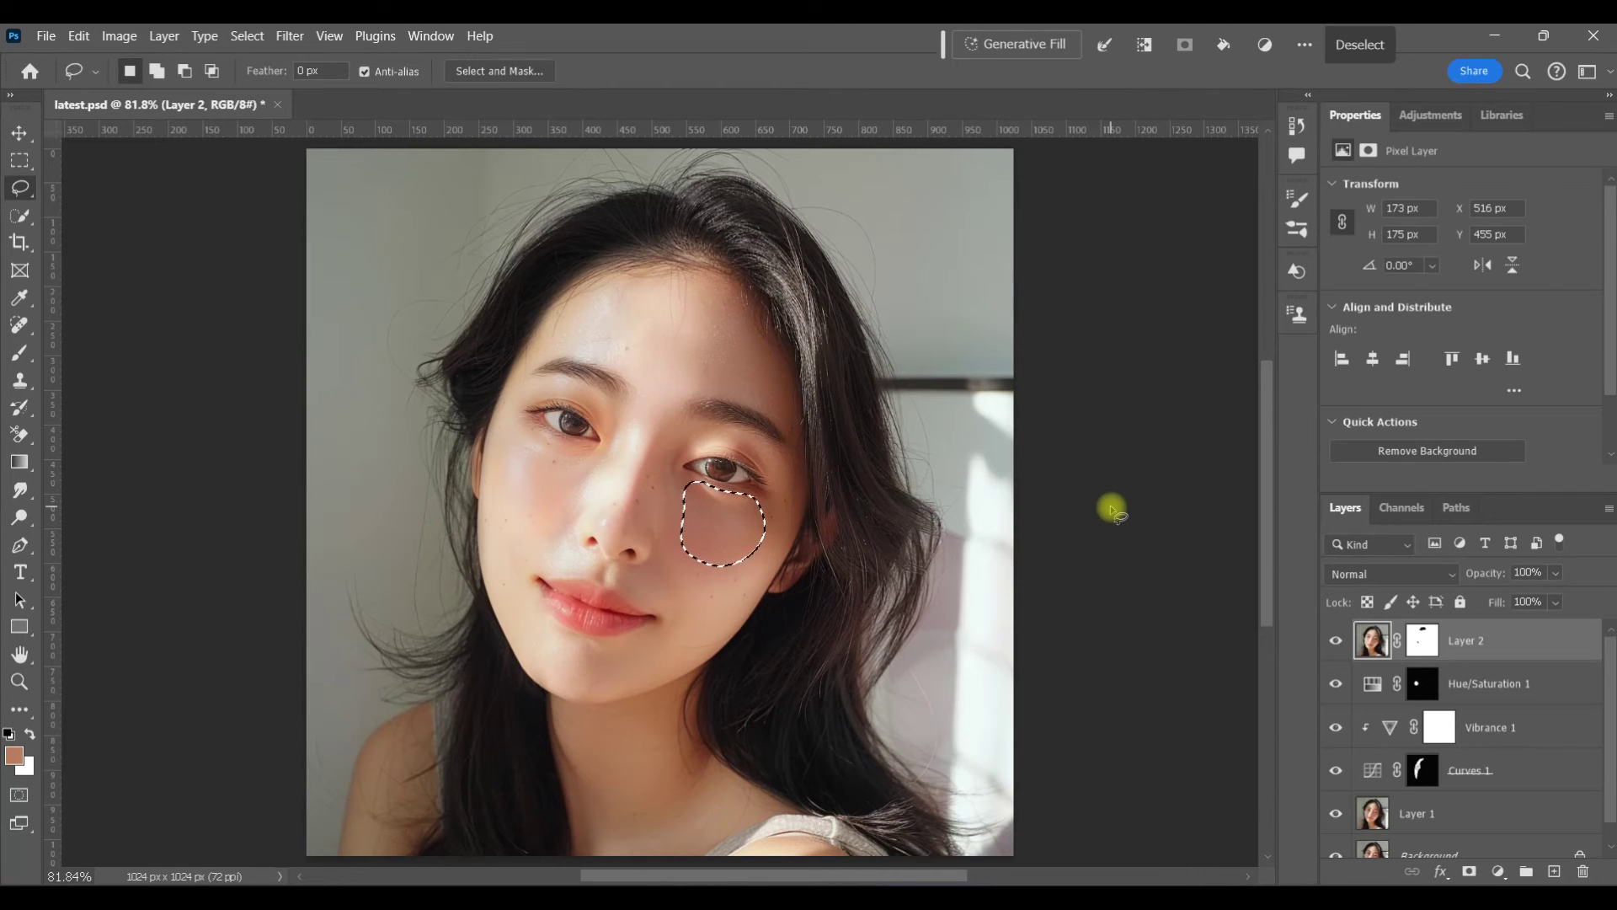
Copy the selected cheek area to a new layer, duplicate that layer, and clip the duplicate to the first copy.
{"action": "key", "text": "ctrl+j"}
{"action": "key", "text": "ctrl+j"}
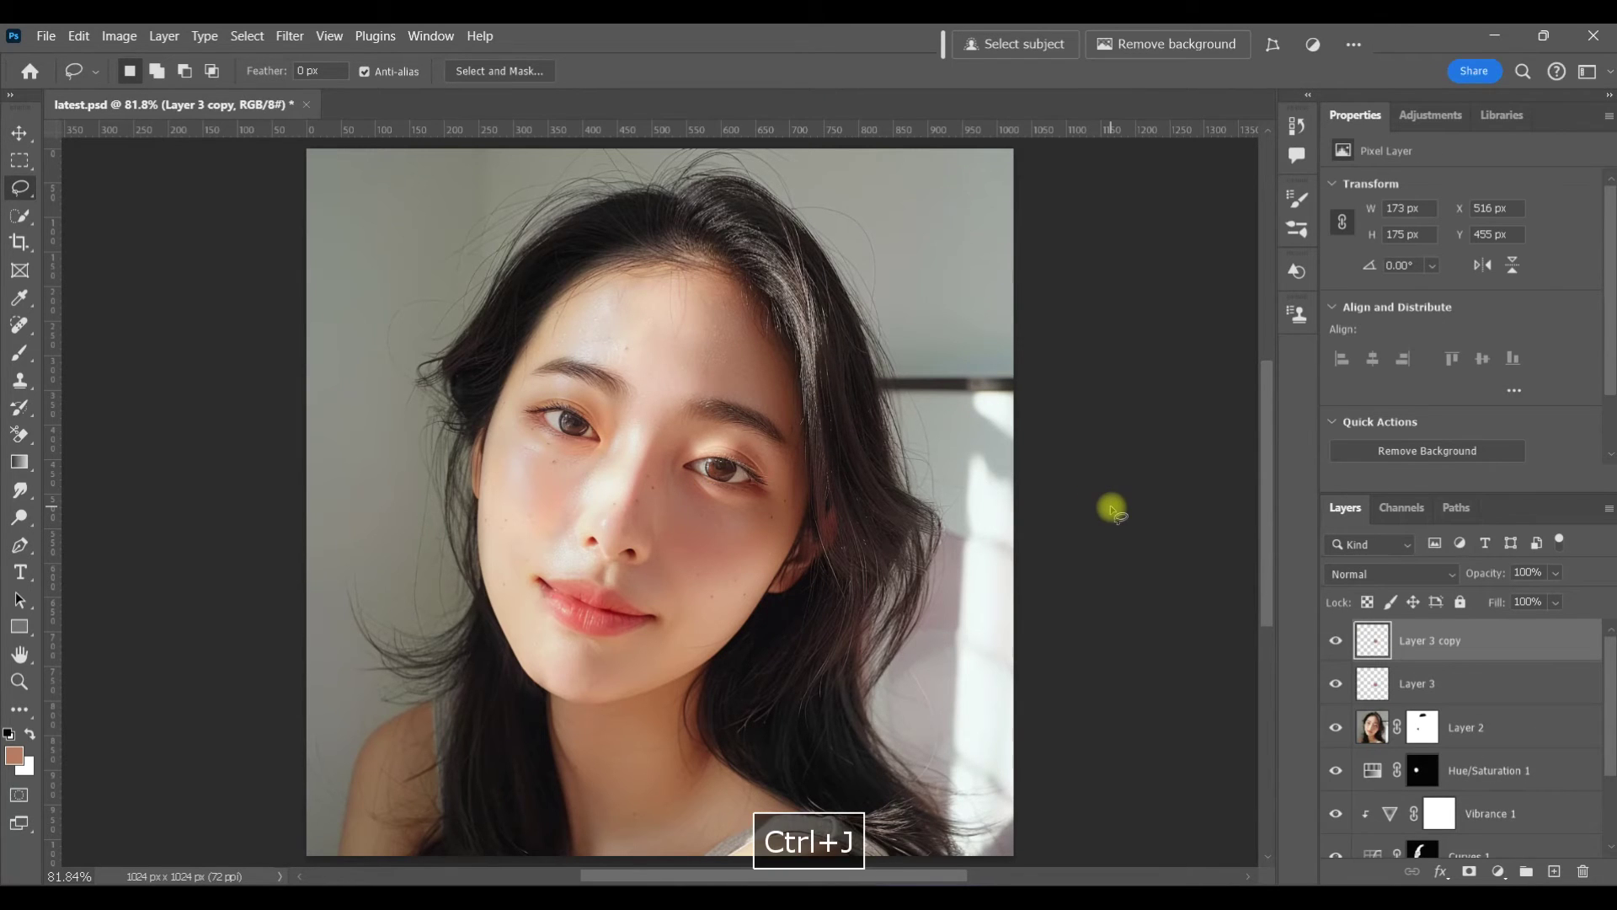
{"action": "left_click", "coordinate": [1487, 661], "text": "alt"}
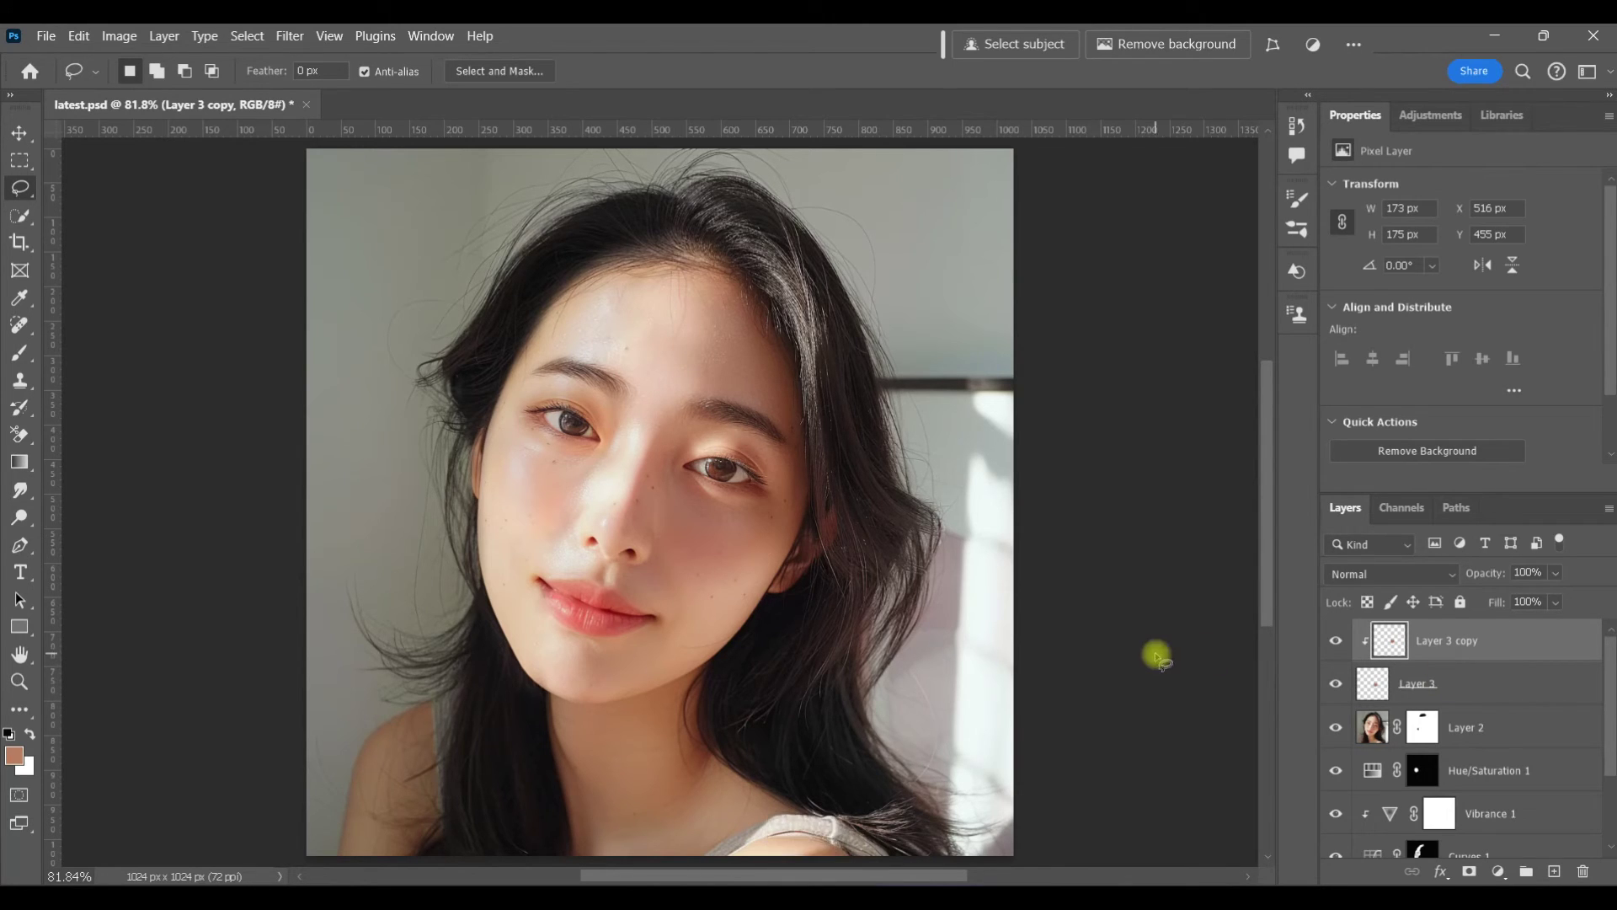
Warp the clipped cheek copy so the skin below the eye is pushed slightly up toward the lower eyelid.
{"action": "key", "text": "ctrl+t"}
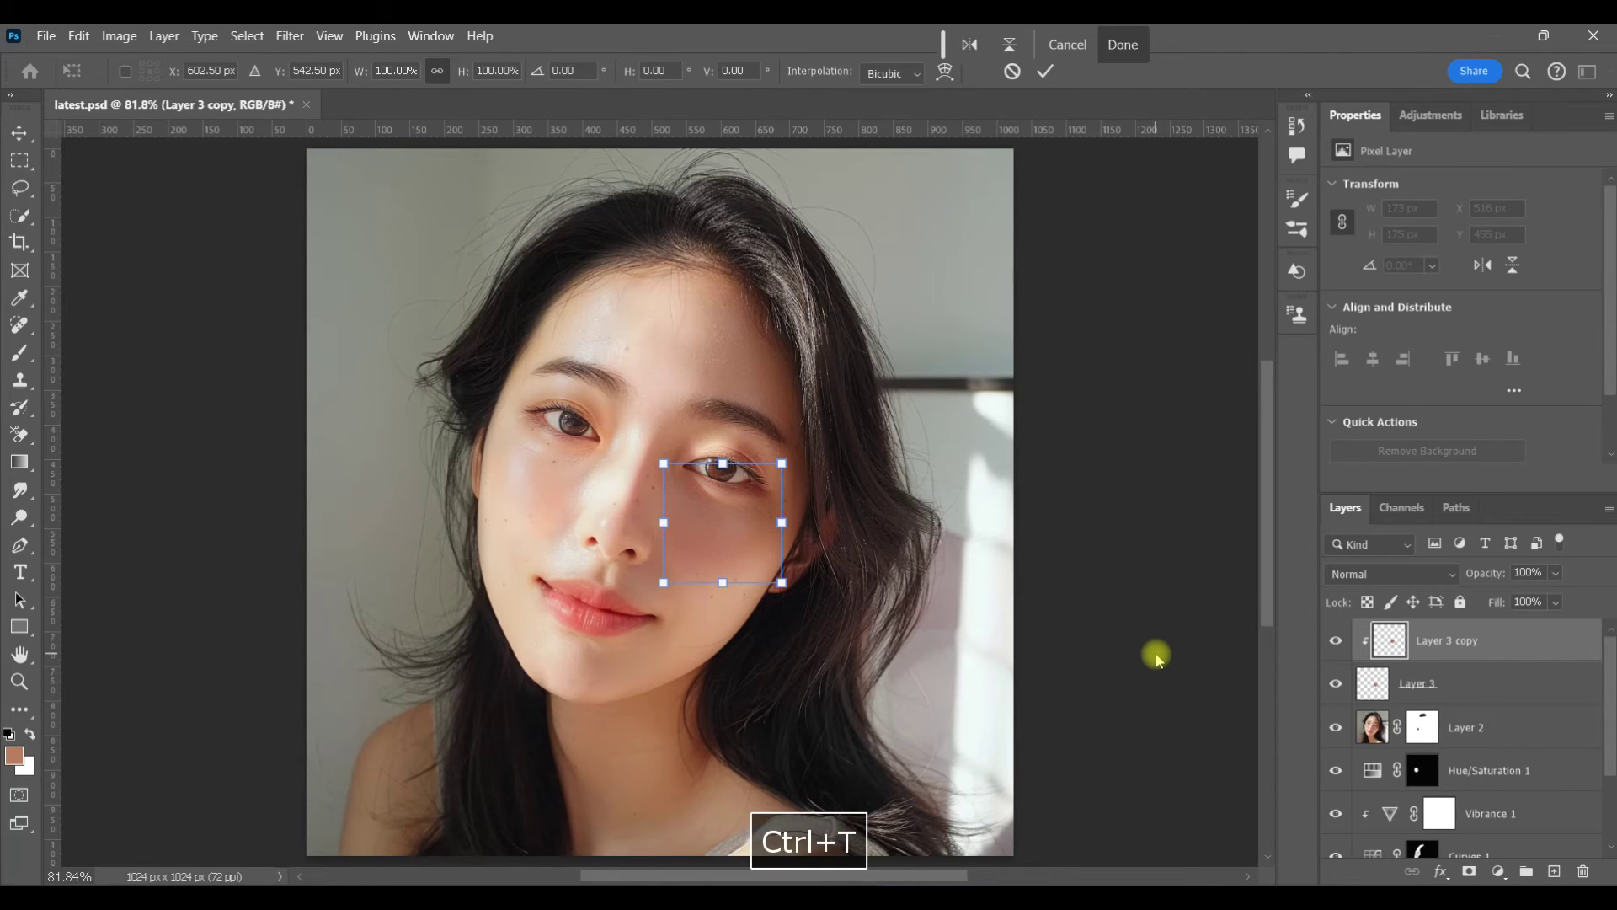
{"action": "key", "text": "ctrl+equal"}
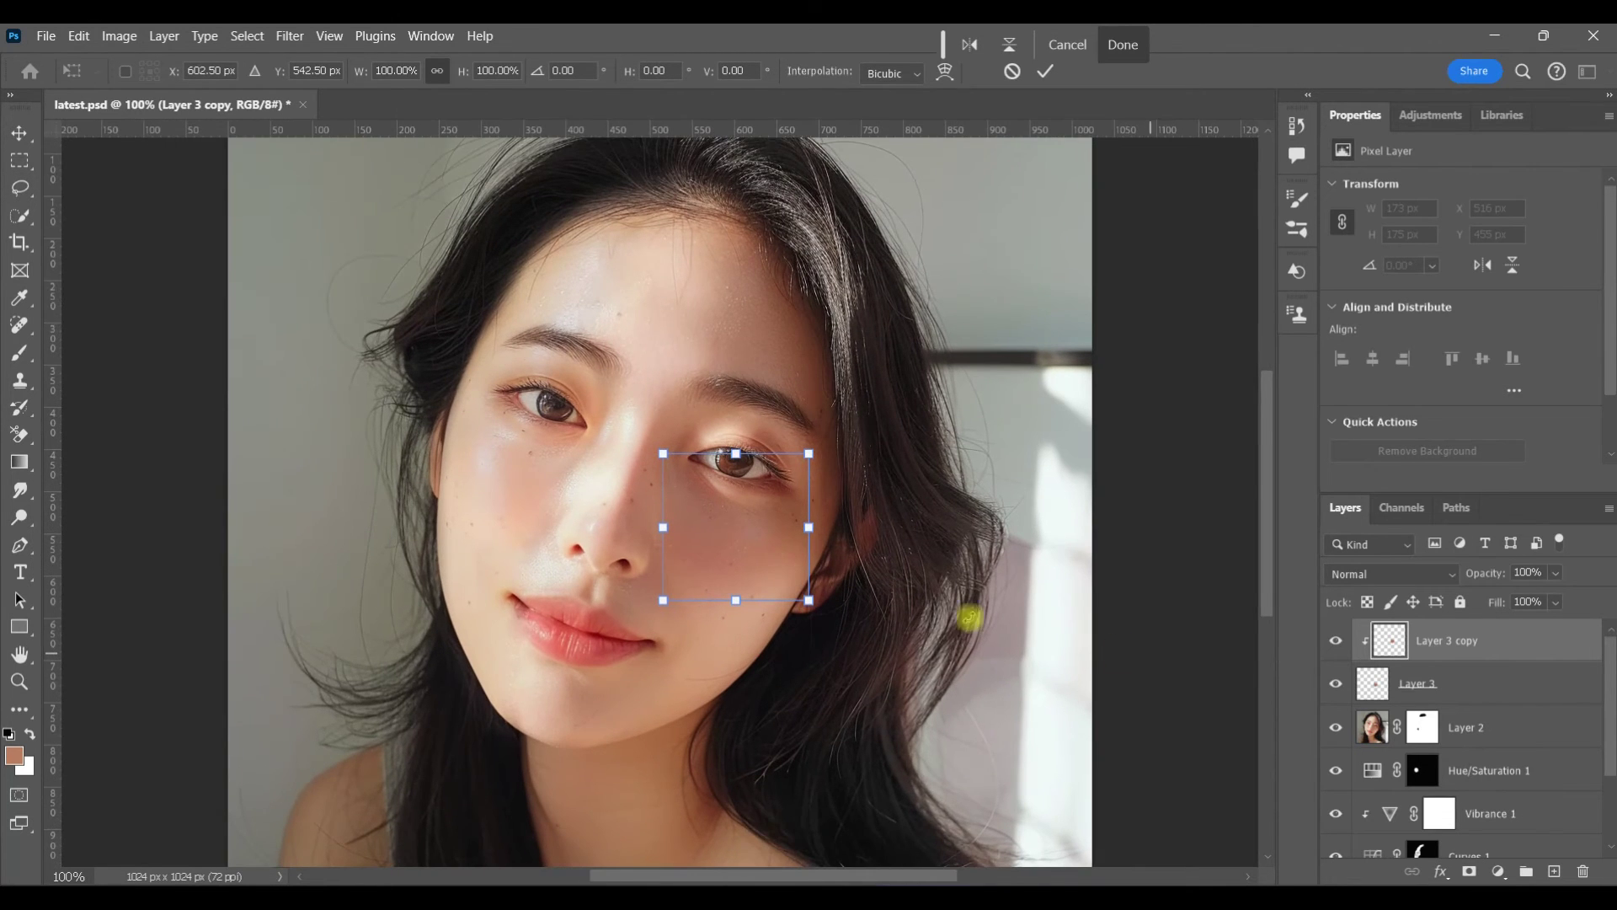
{"action": "right_click", "coordinate": [725, 512]}
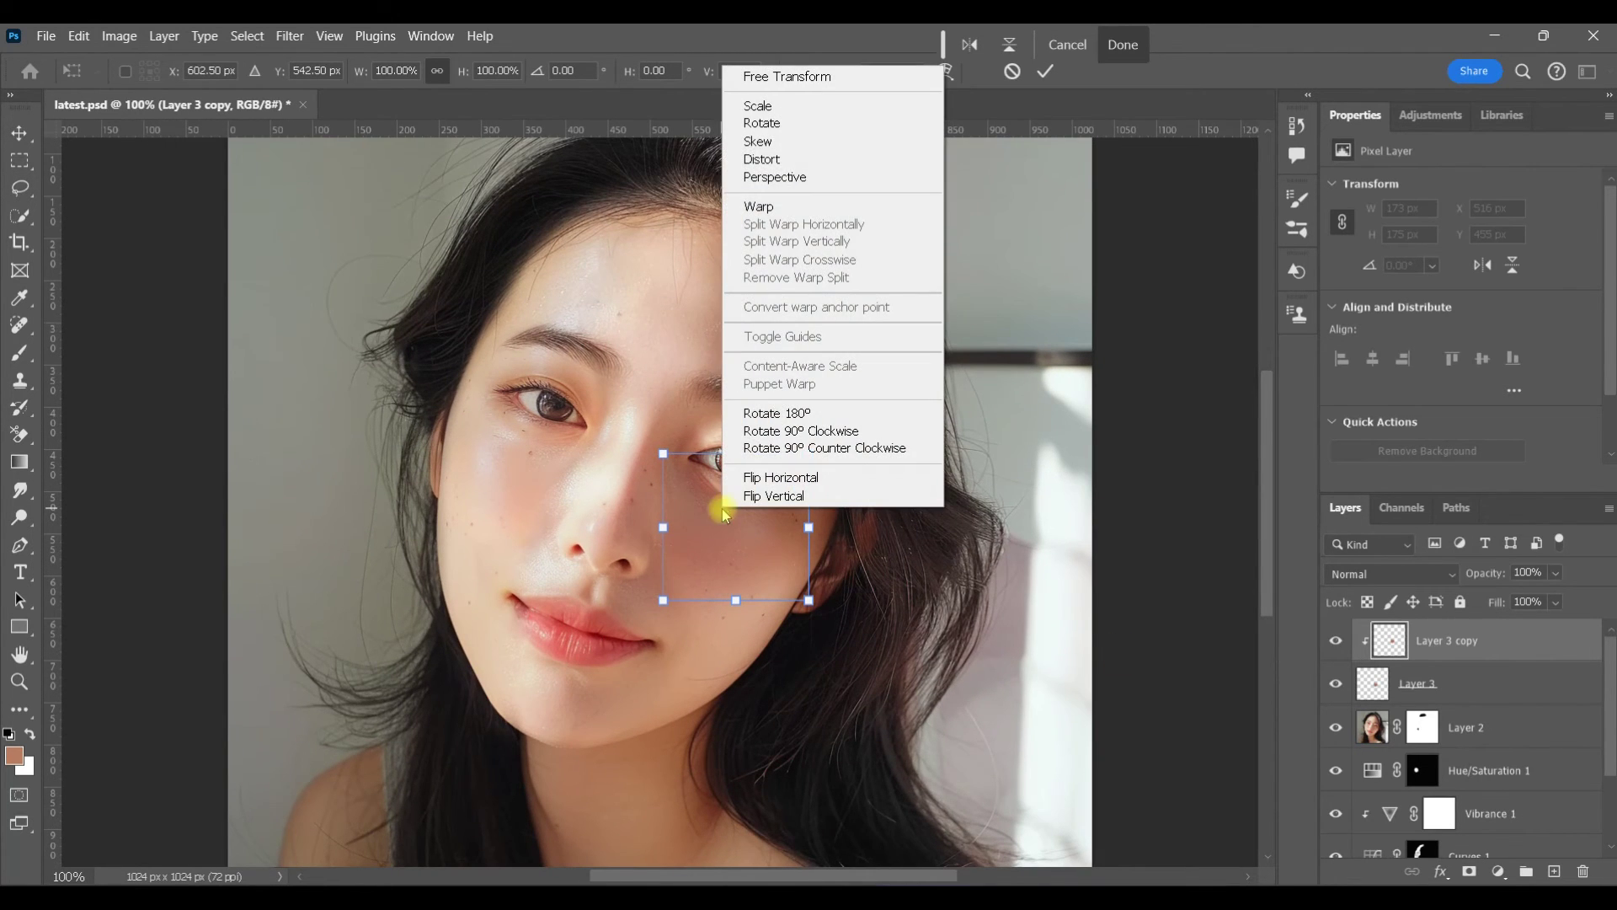
{"action": "left_click", "coordinate": [768, 207]}
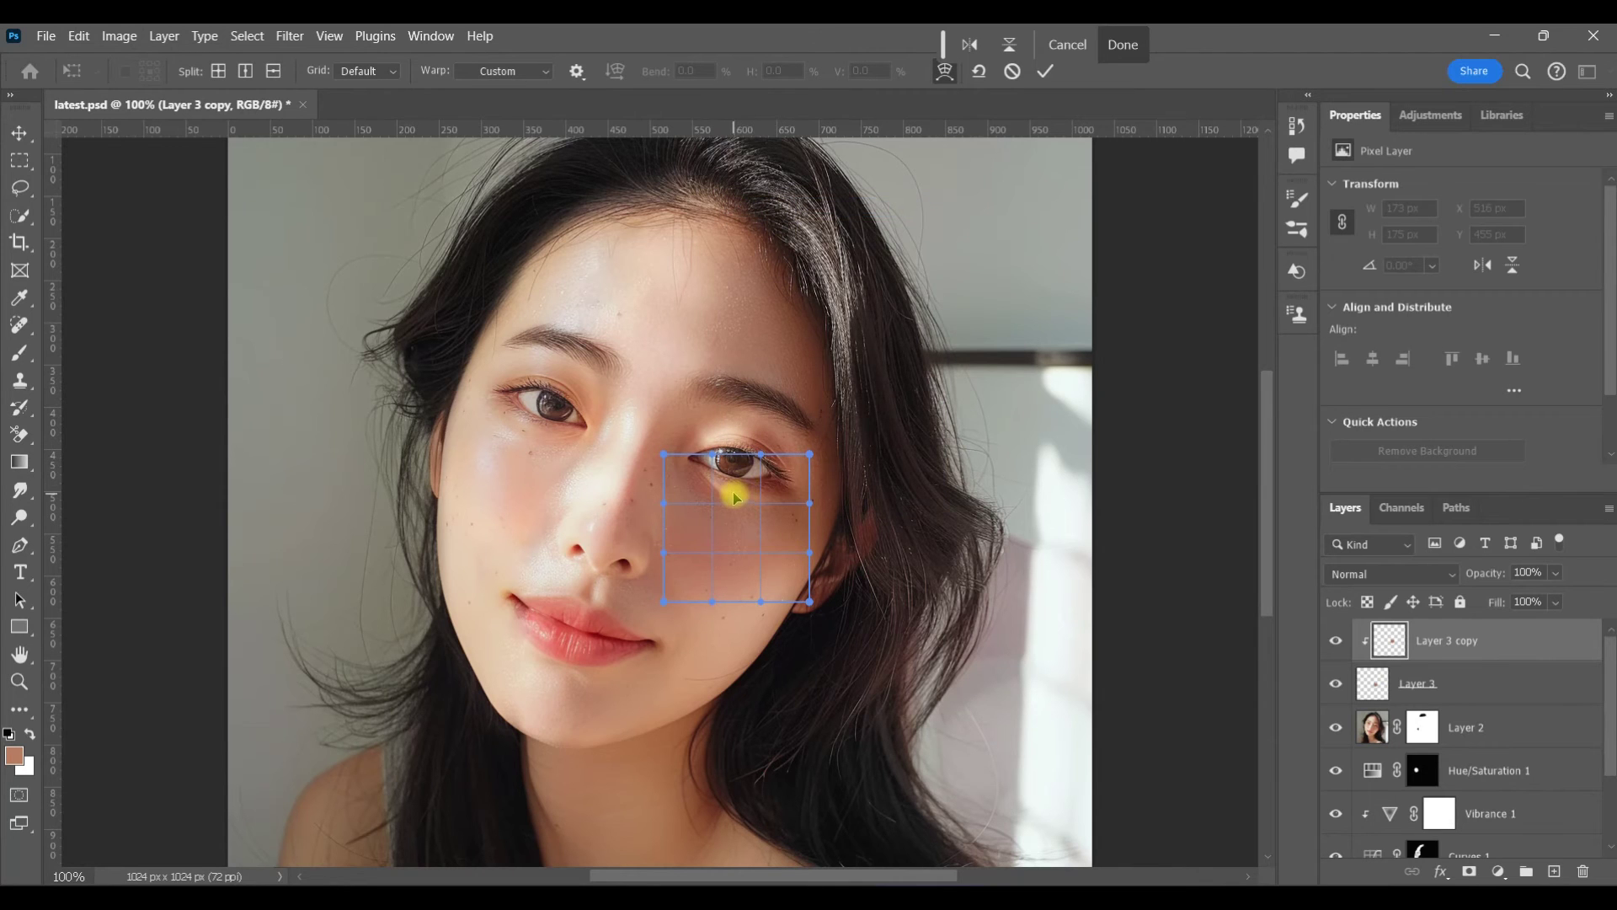
{"action": "left_click_drag", "start_coordinate": [737, 498], "coordinate": [703, 468]}
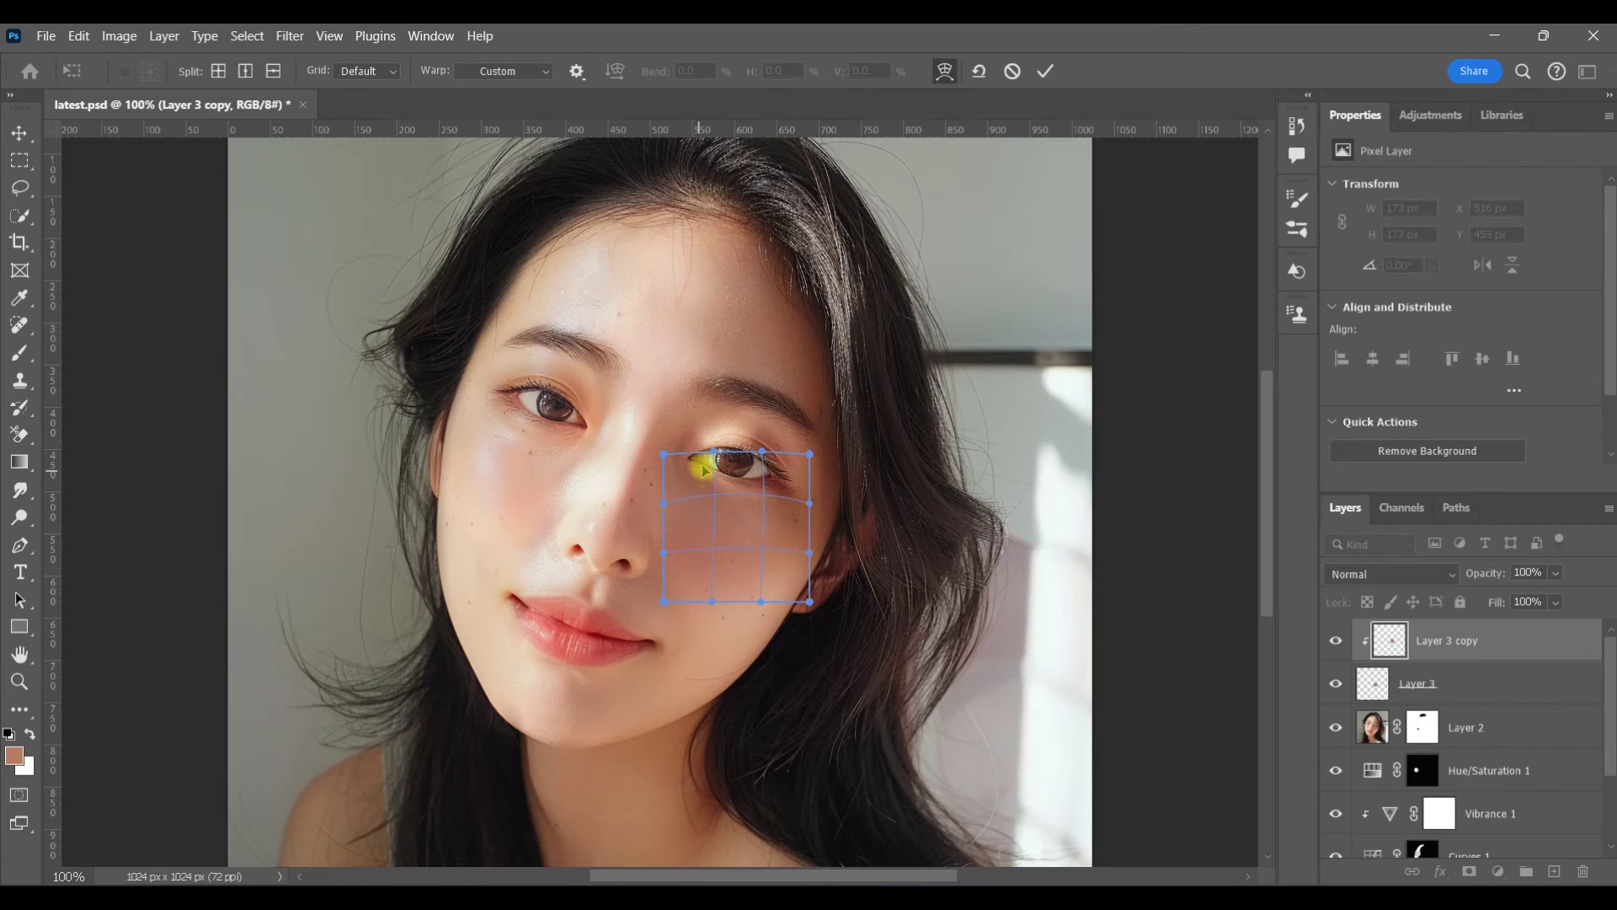
{"action": "left_click", "coordinate": [1046, 71]}
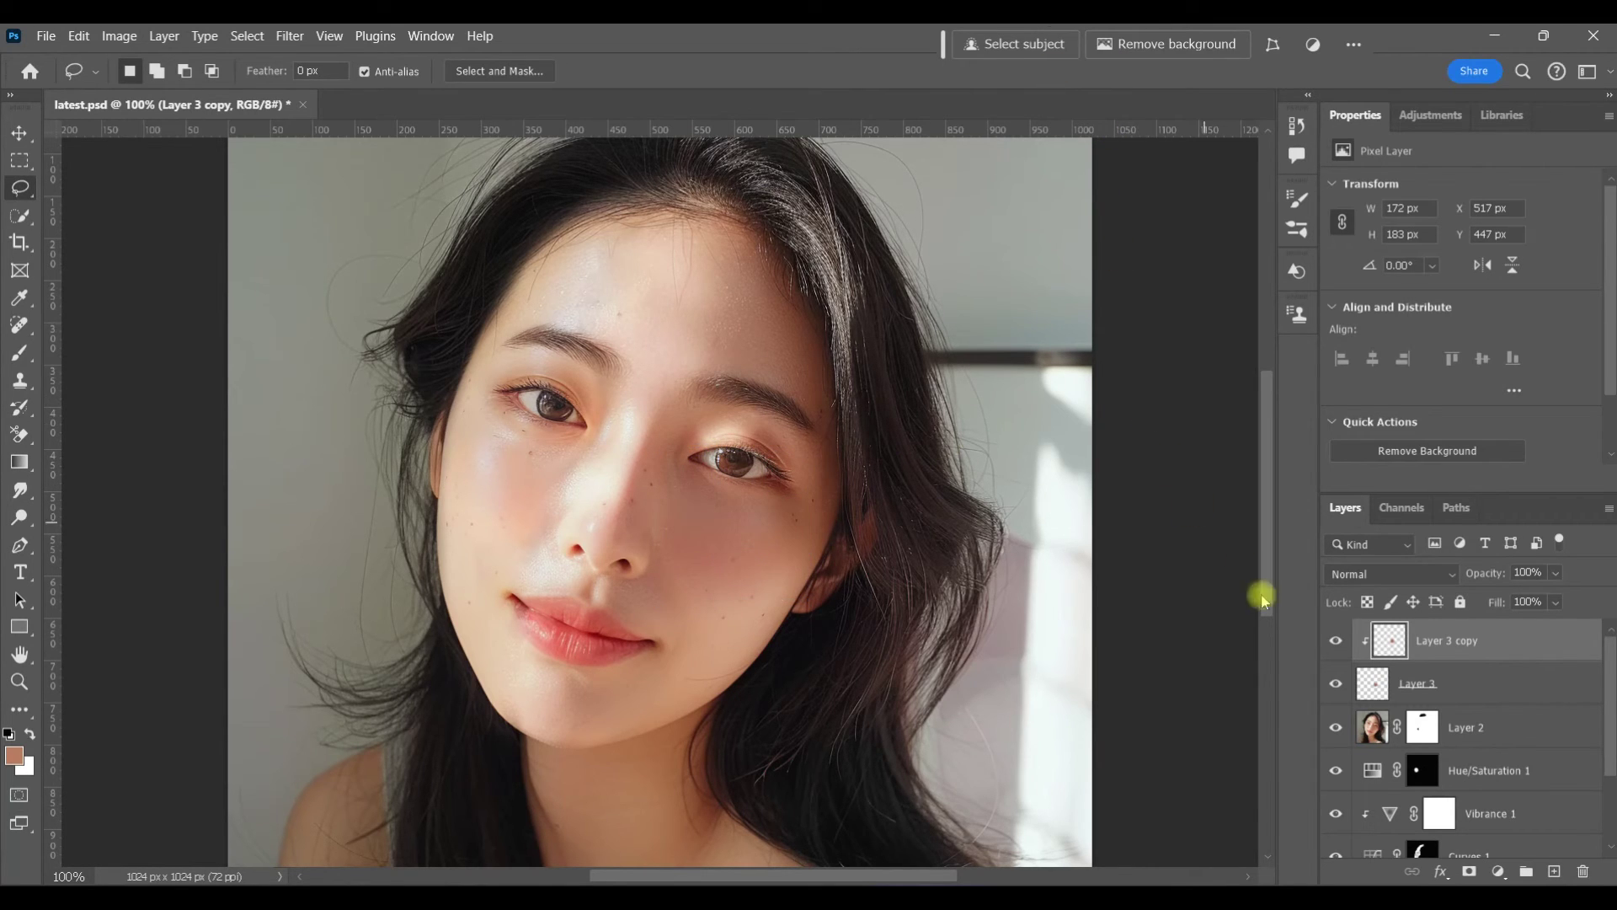
Group the two cheek copy layers and add an inverted, black layer mask to the group.
{"action": "left_click", "coordinate": [1367, 684], "text": "shift"}
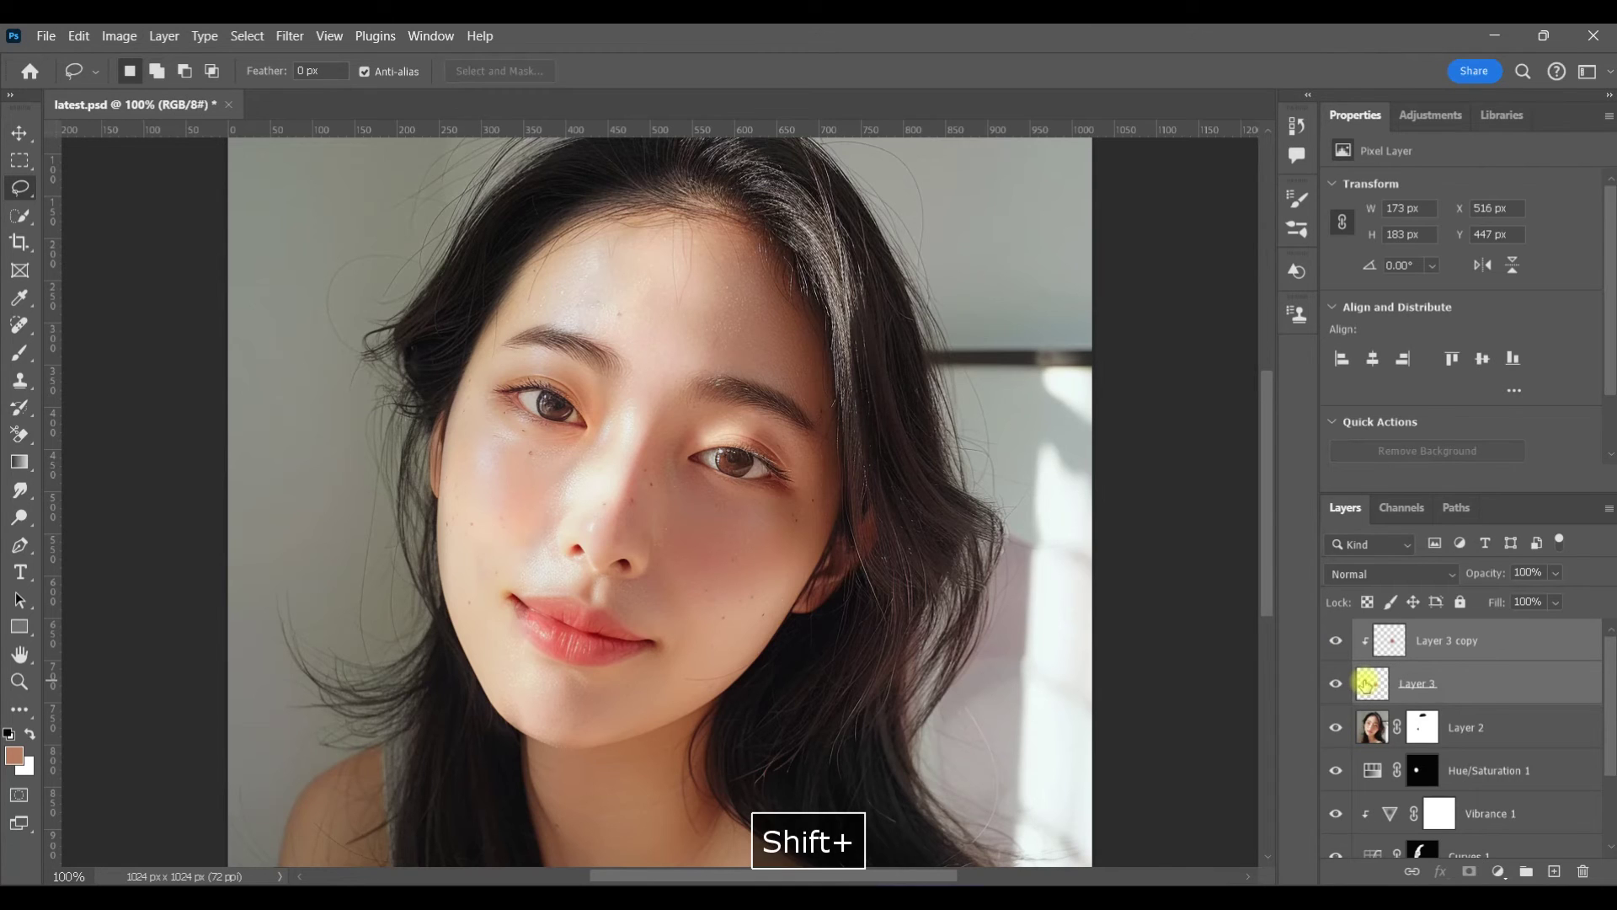
{"action": "key", "text": "ctrl+g"}
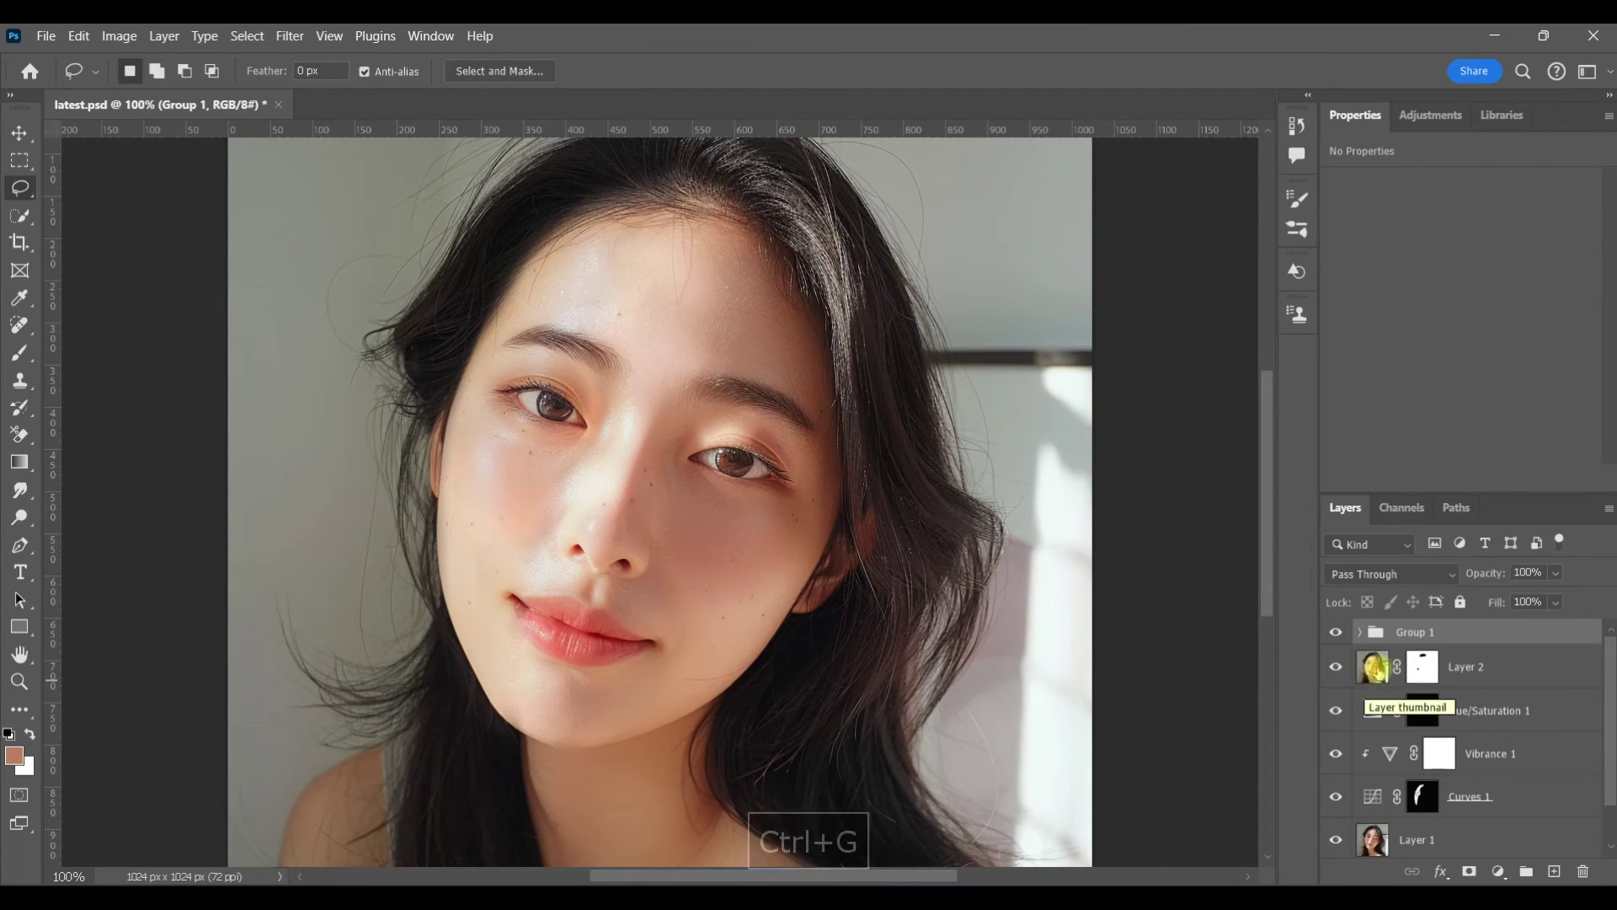
{"action": "left_click", "coordinate": [1473, 872]}
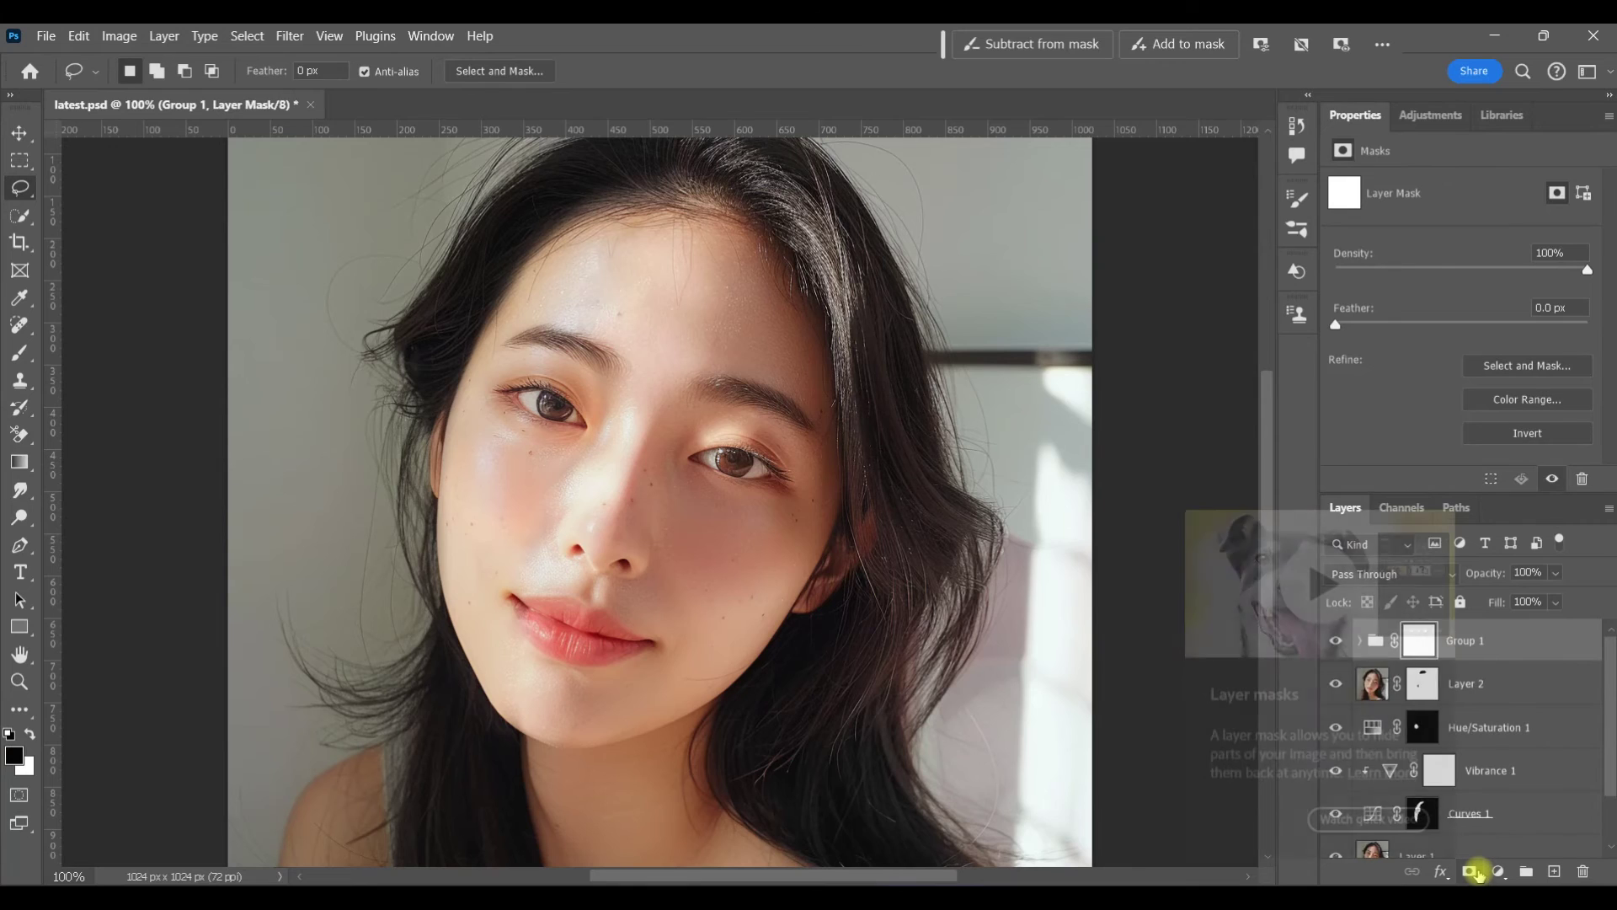
{"action": "key", "text": "ctrl+i"}
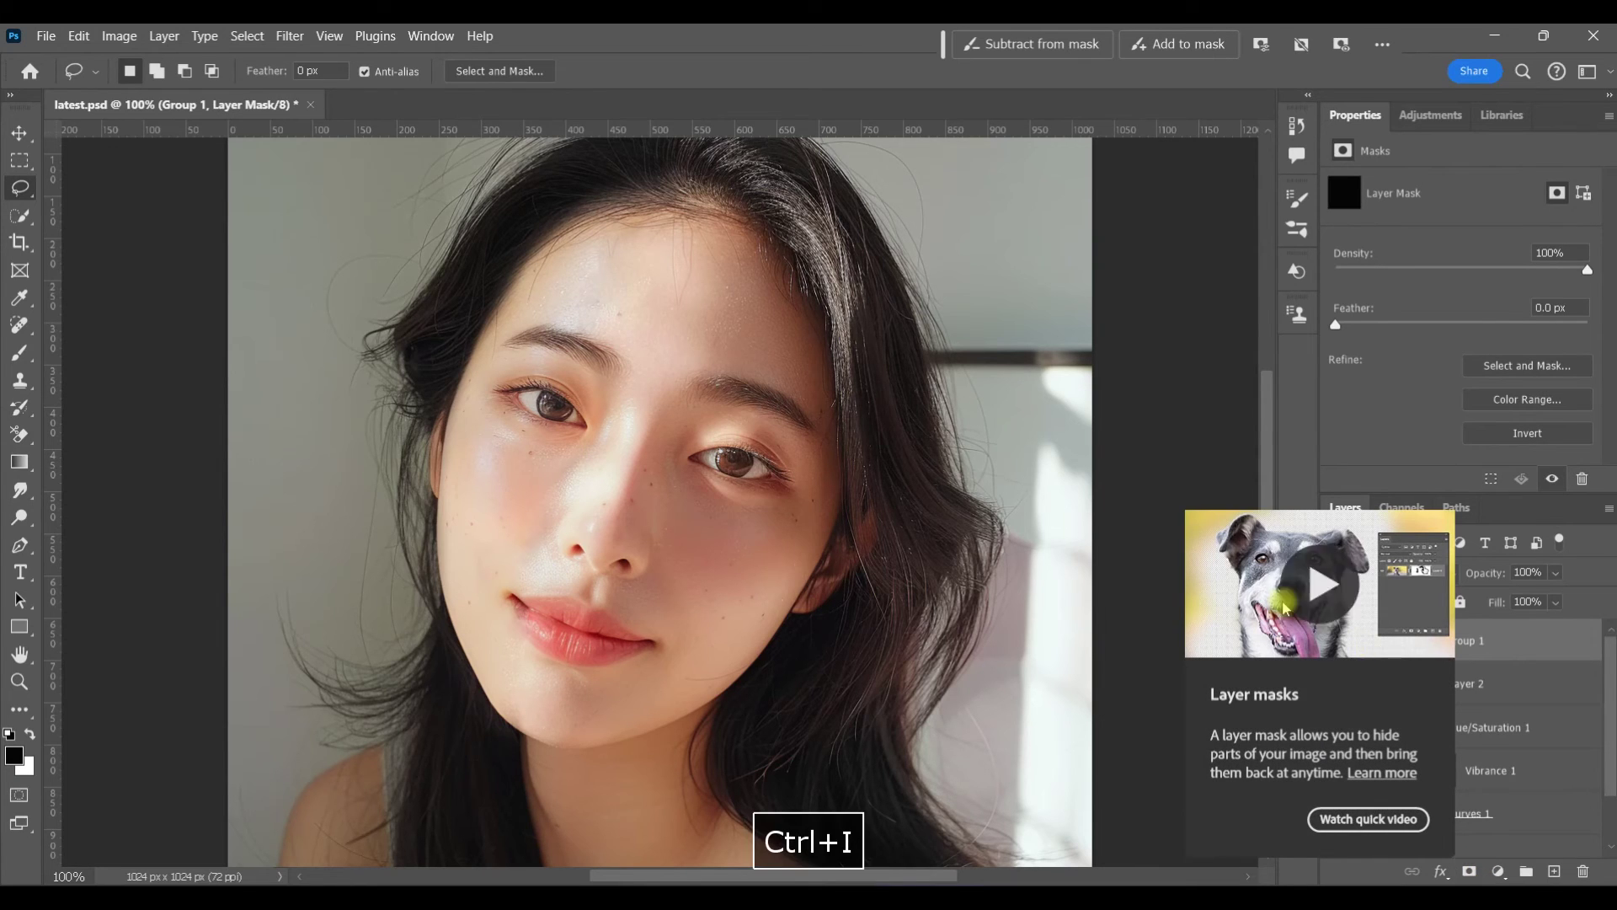
Reveal the warped skin under the eye by painting white on the group mask with a soft brush at 100% opacity and flow.
{"action": "left_click", "coordinate": [19, 352]}
{"action": "left_click", "coordinate": [30, 735]}
{"action": "key", "text": "bracketleft"}
{"action": "key", "text": "0"}
{"action": "key", "text": "shift+0"}
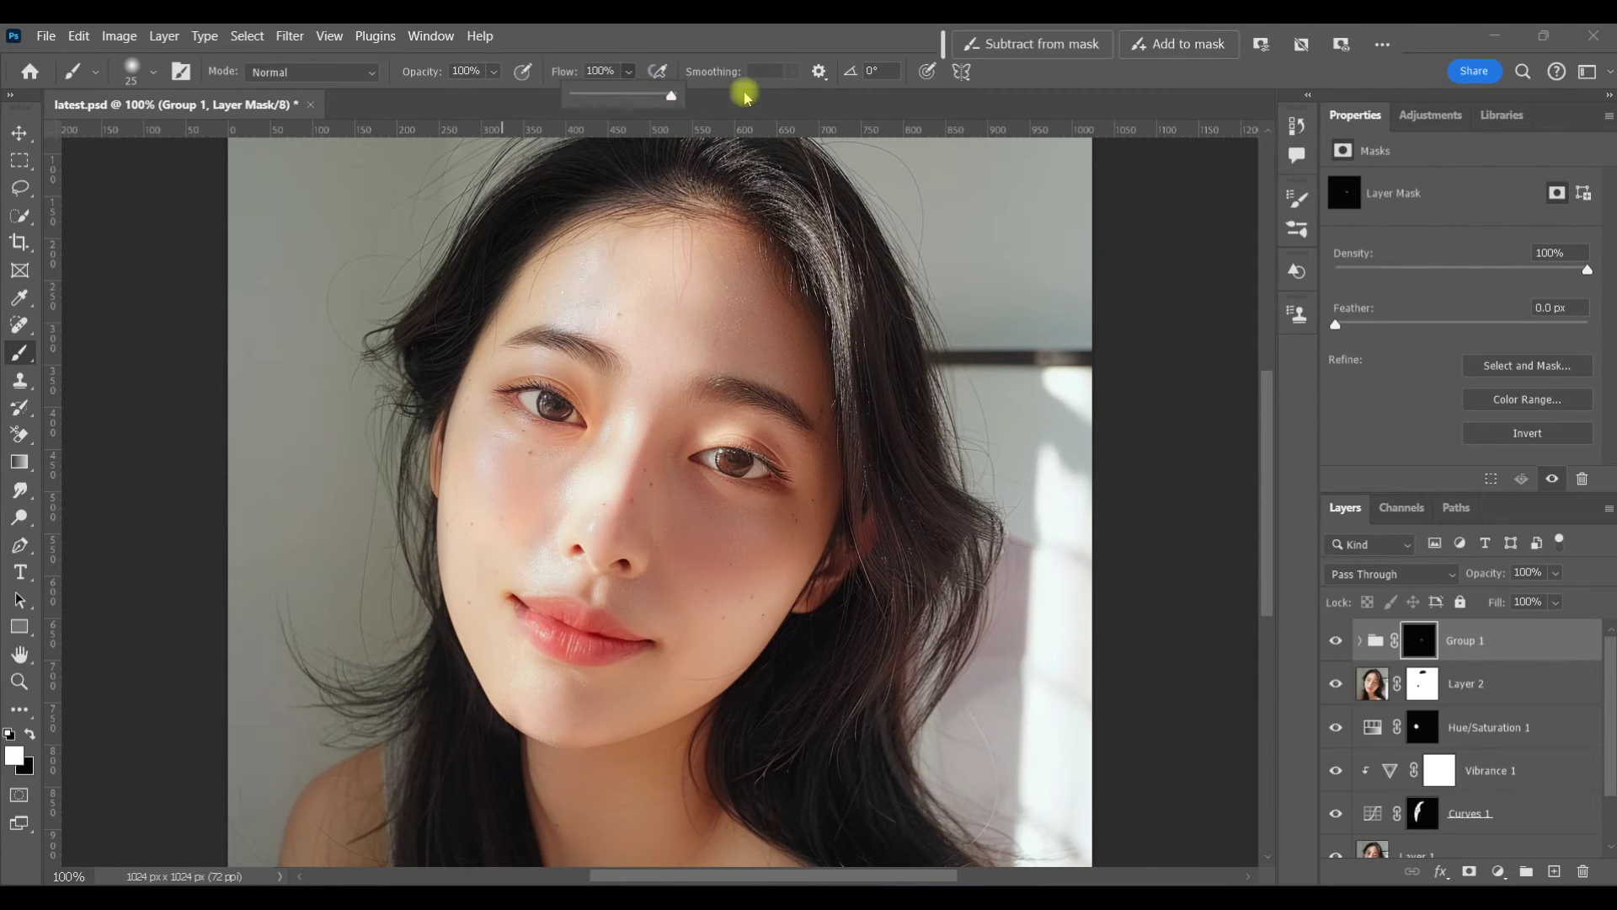
{"action": "left_click", "coordinate": [723, 477]}
{"action": "left_click", "coordinate": [1328, 643]}
{"action": "left_click", "coordinate": [1328, 643]}
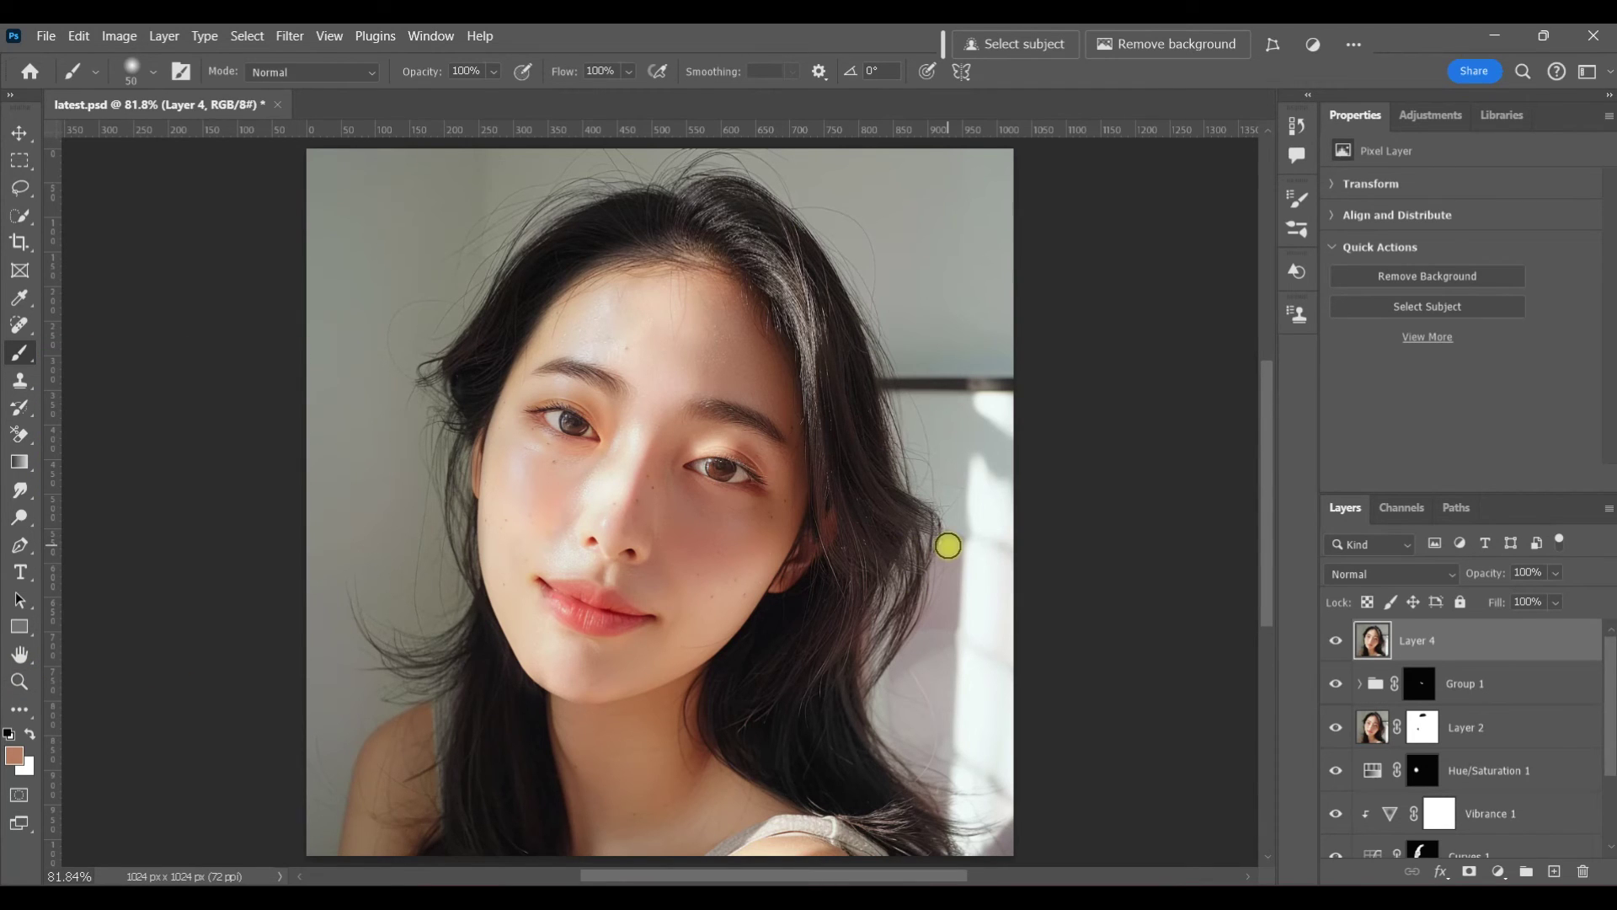
Paint a Quick Mask on Layer 4 over the shaded strip between the nose bridge and the inner corner of the window-side eye.
{"action": "left_click", "coordinate": [19, 681]}
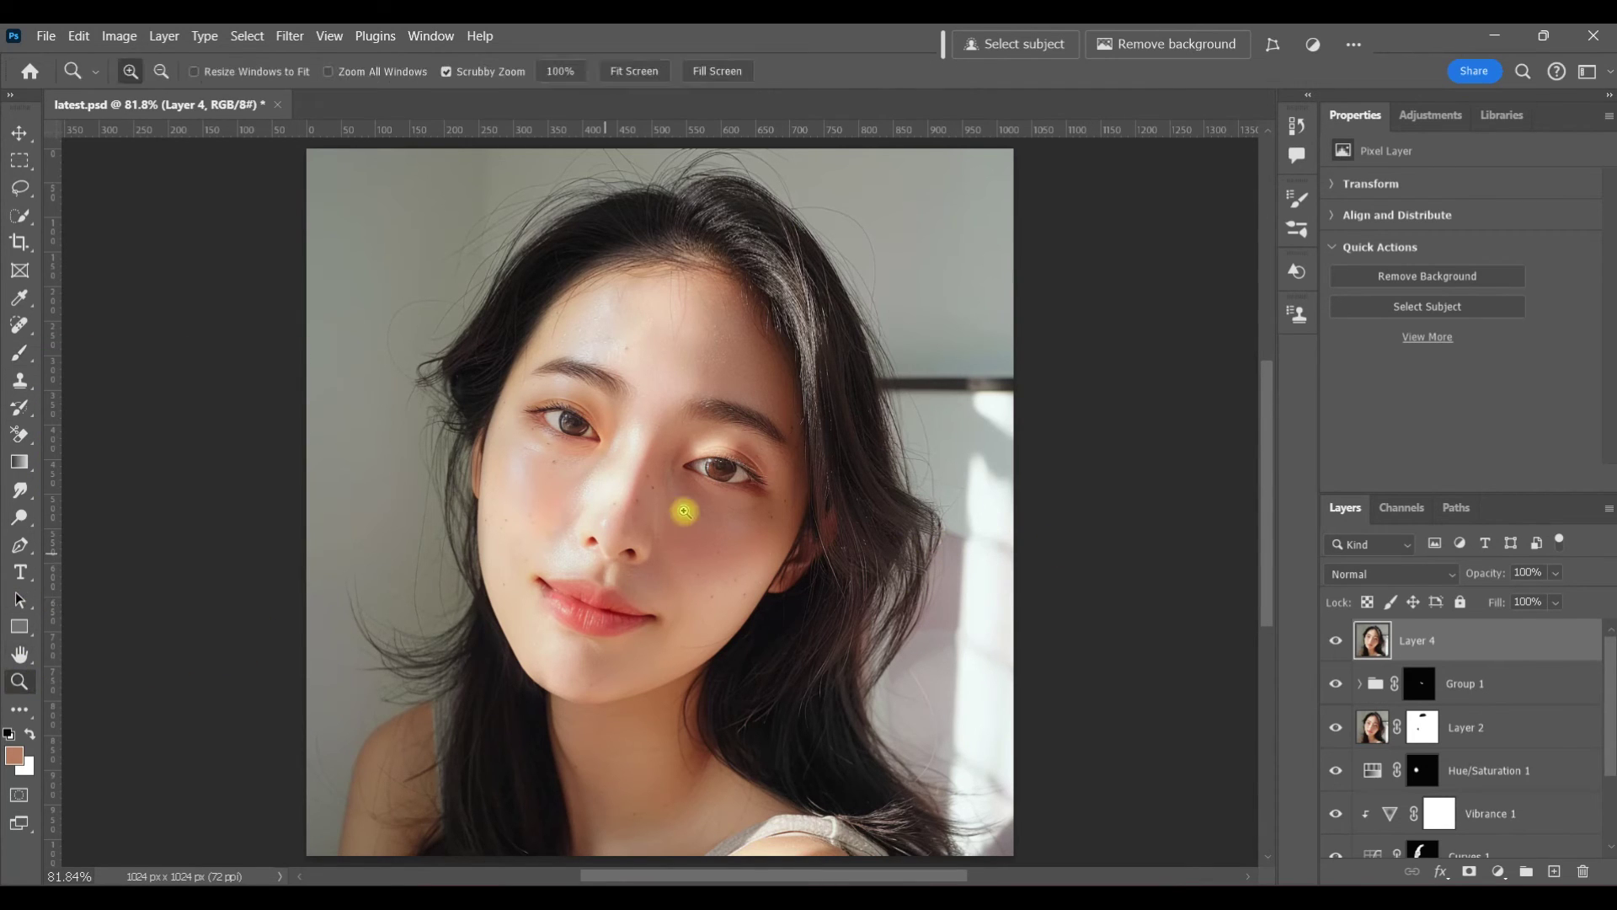
{"action": "left_click", "coordinate": [697, 461]}
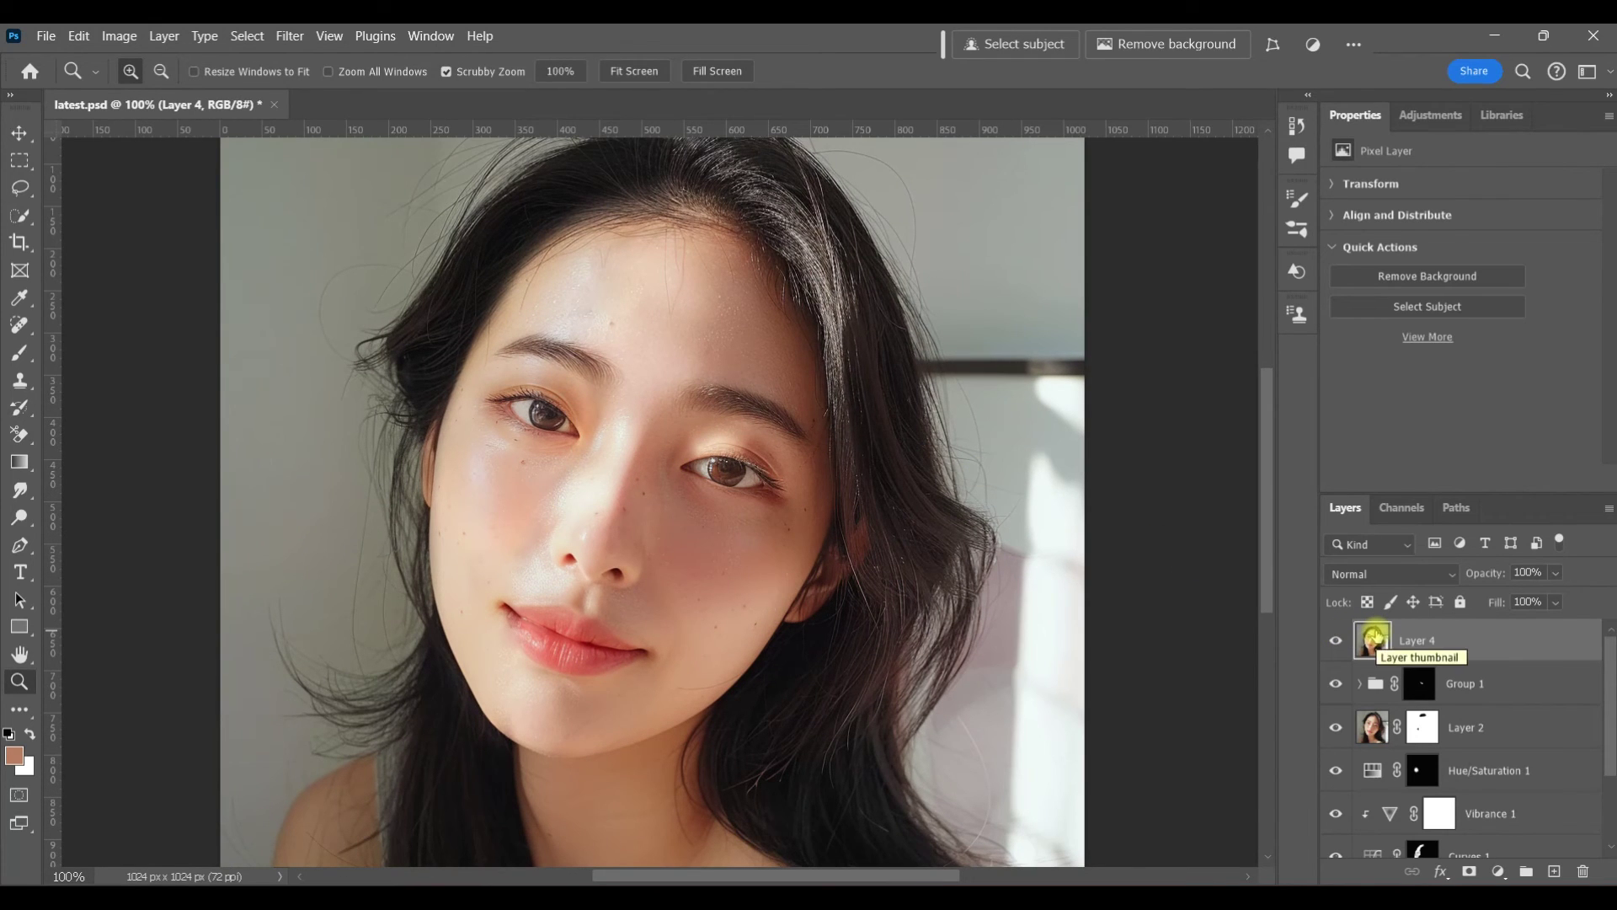
{"action": "key", "text": "q"}
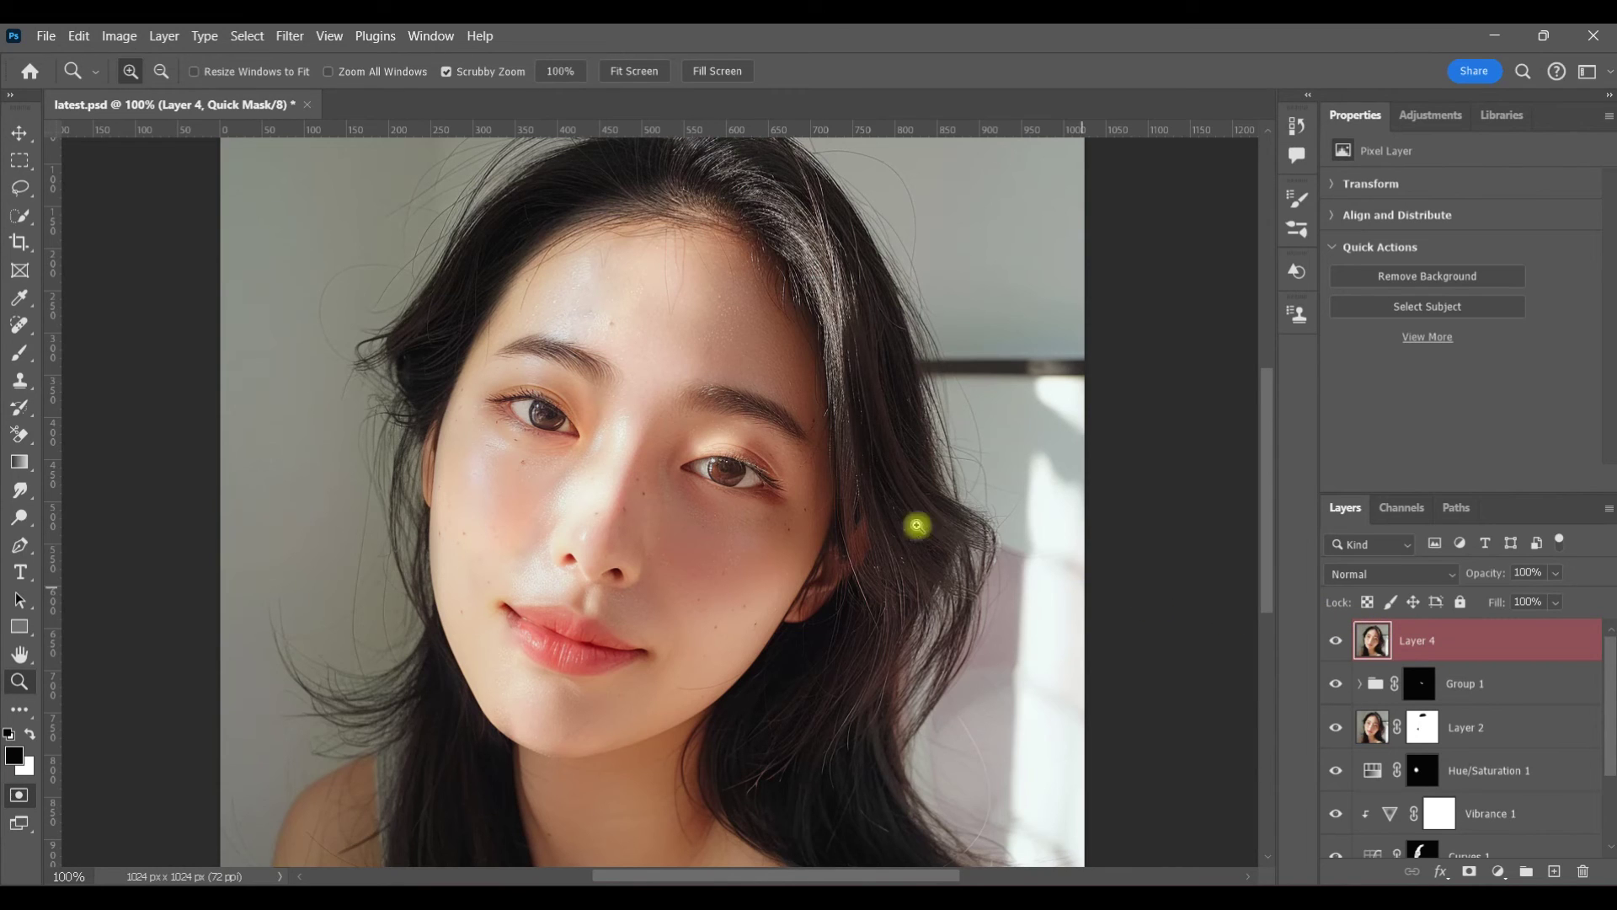
{"action": "left_click", "coordinate": [20, 352]}
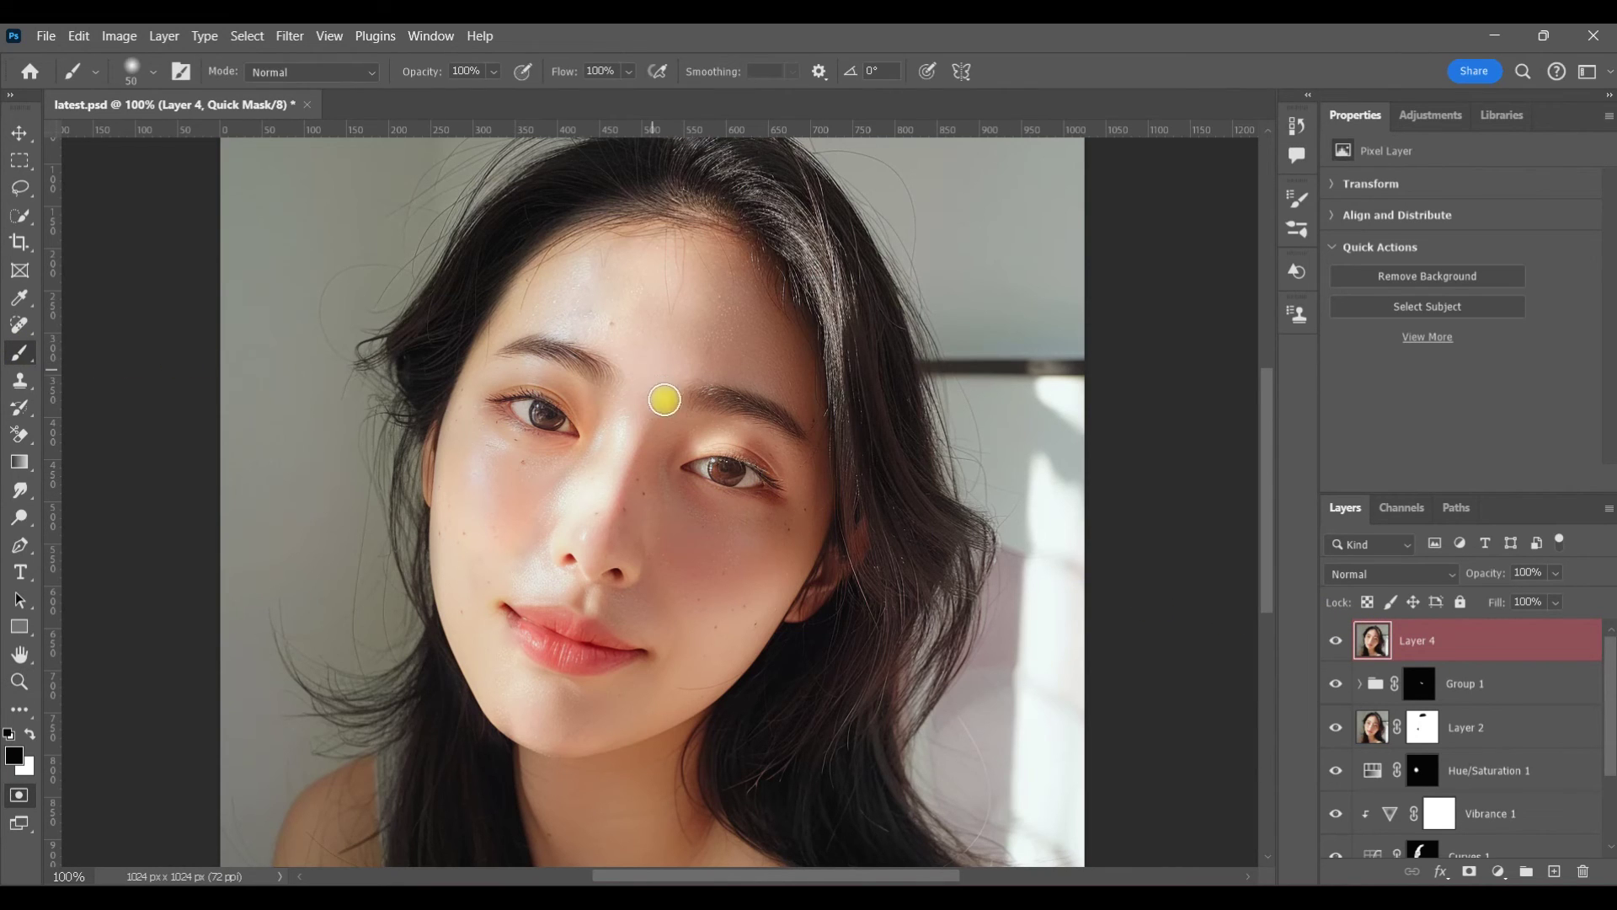
{"action": "left_click_drag", "start_coordinate": [677, 435], "coordinate": [679, 490]}
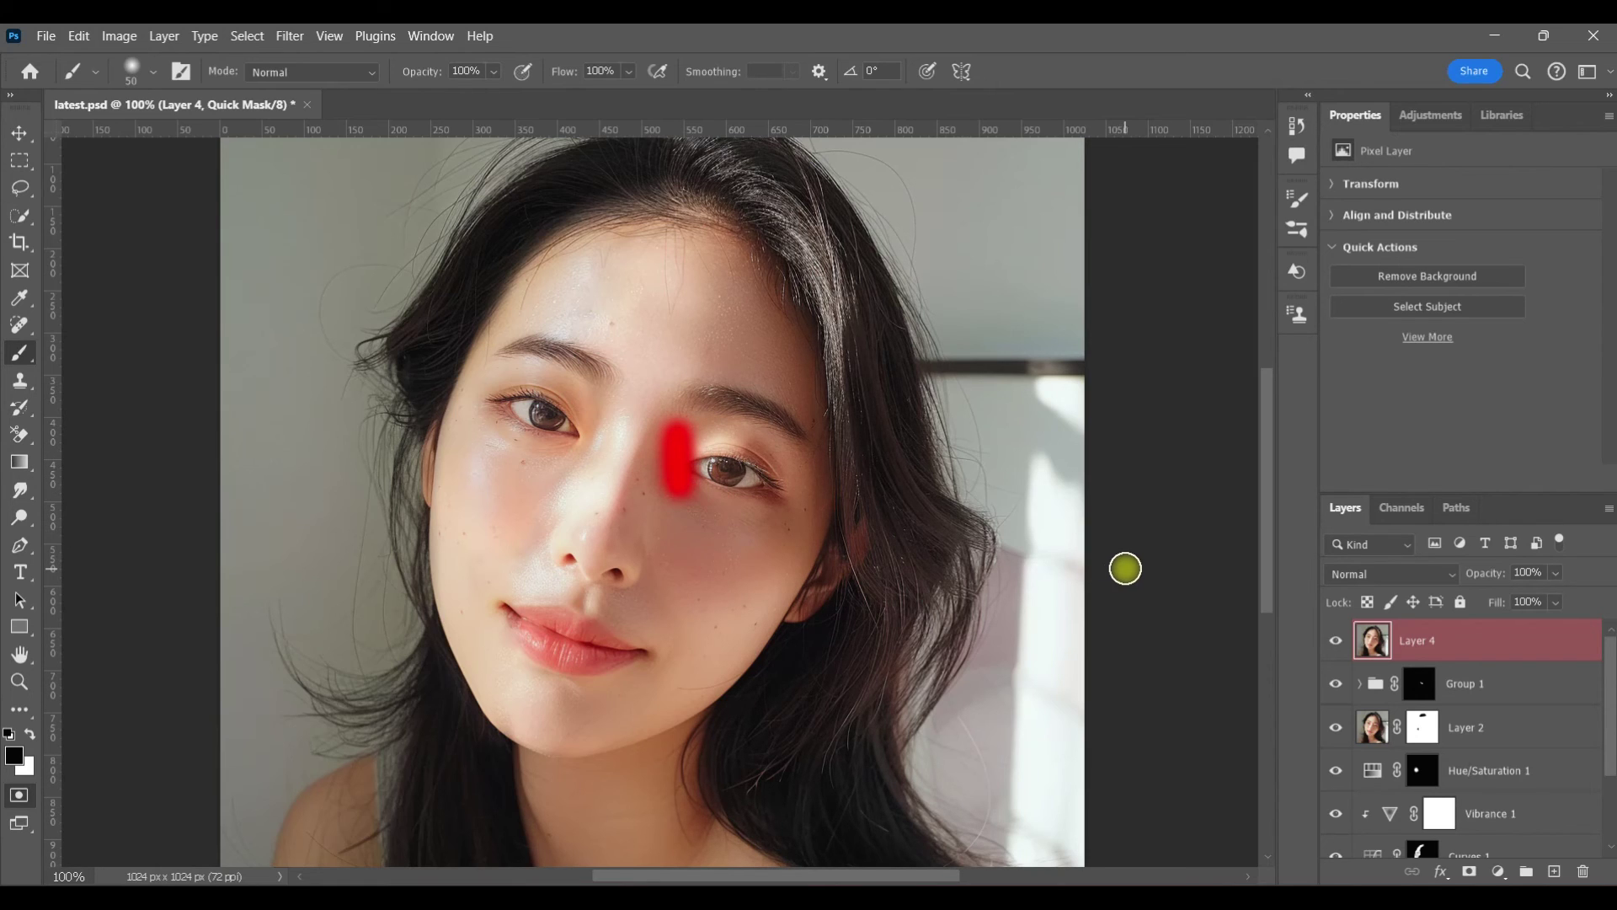
Convert the Quick Mask beside the nose bridge into a selection and feather it by 5 pixels.
{"action": "key", "text": "q"}
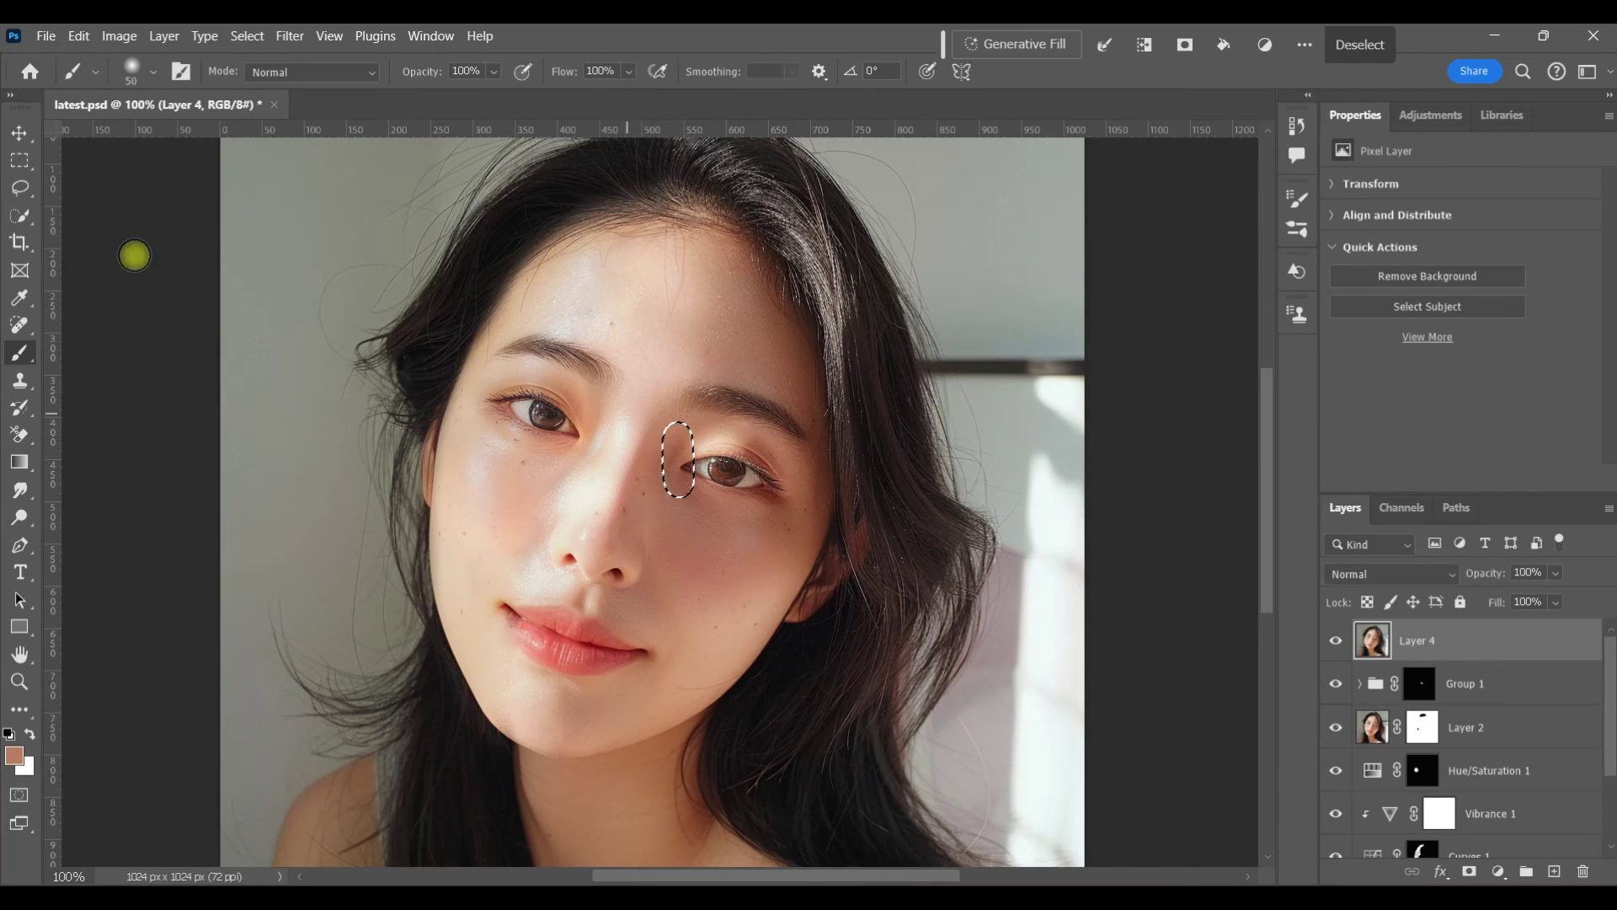
{"action": "left_click", "coordinate": [19, 216]}
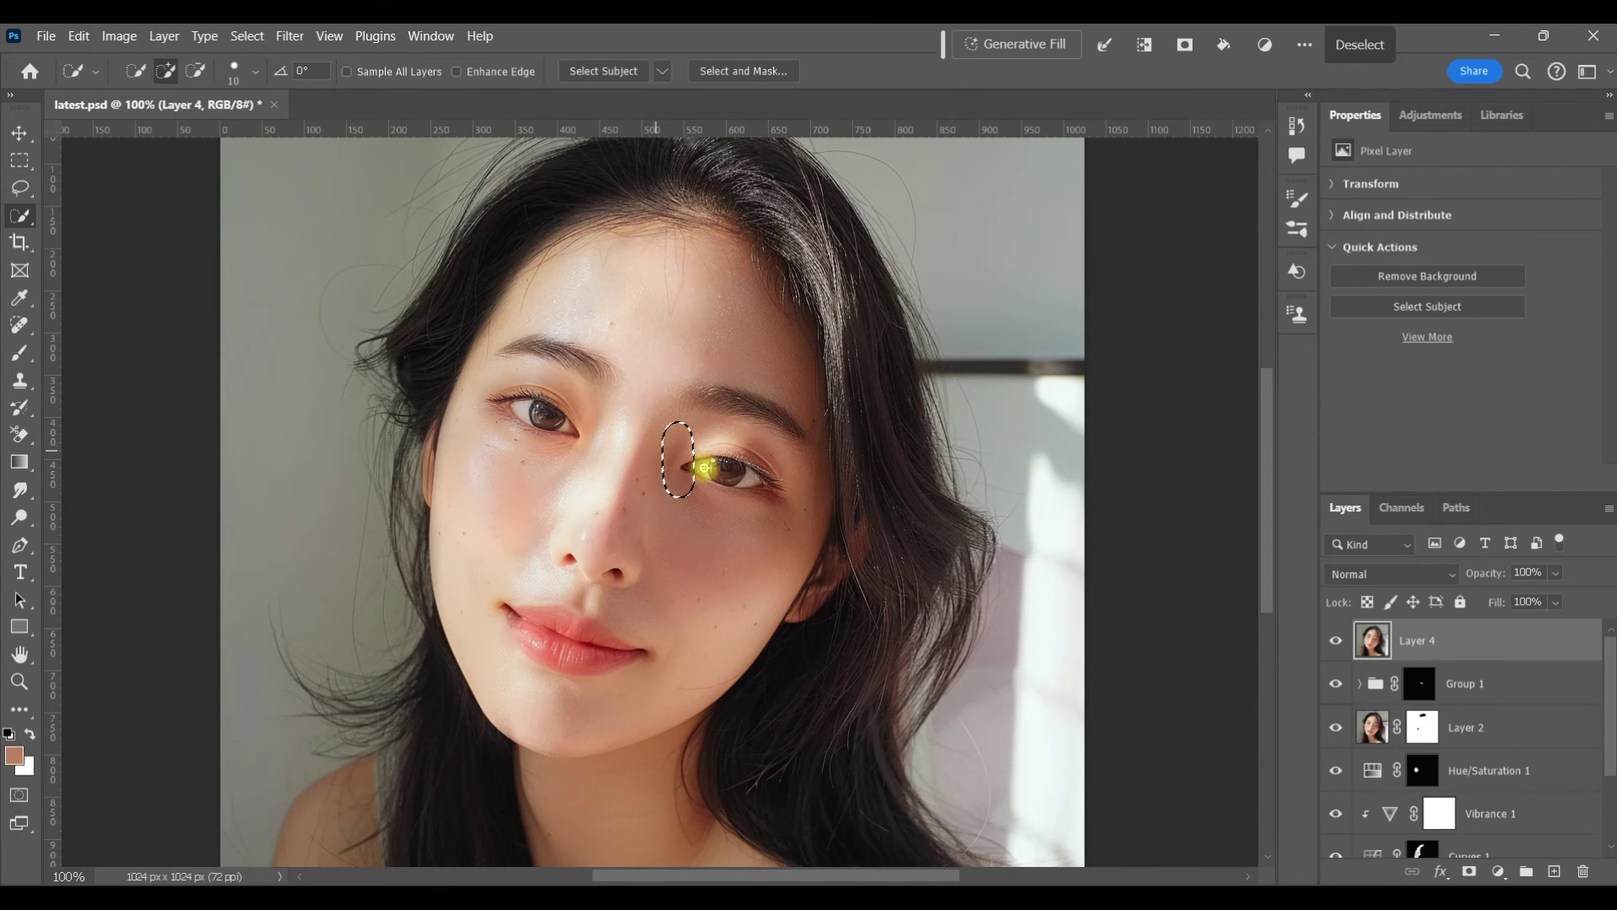
{"action": "right_click", "coordinate": [682, 471]}
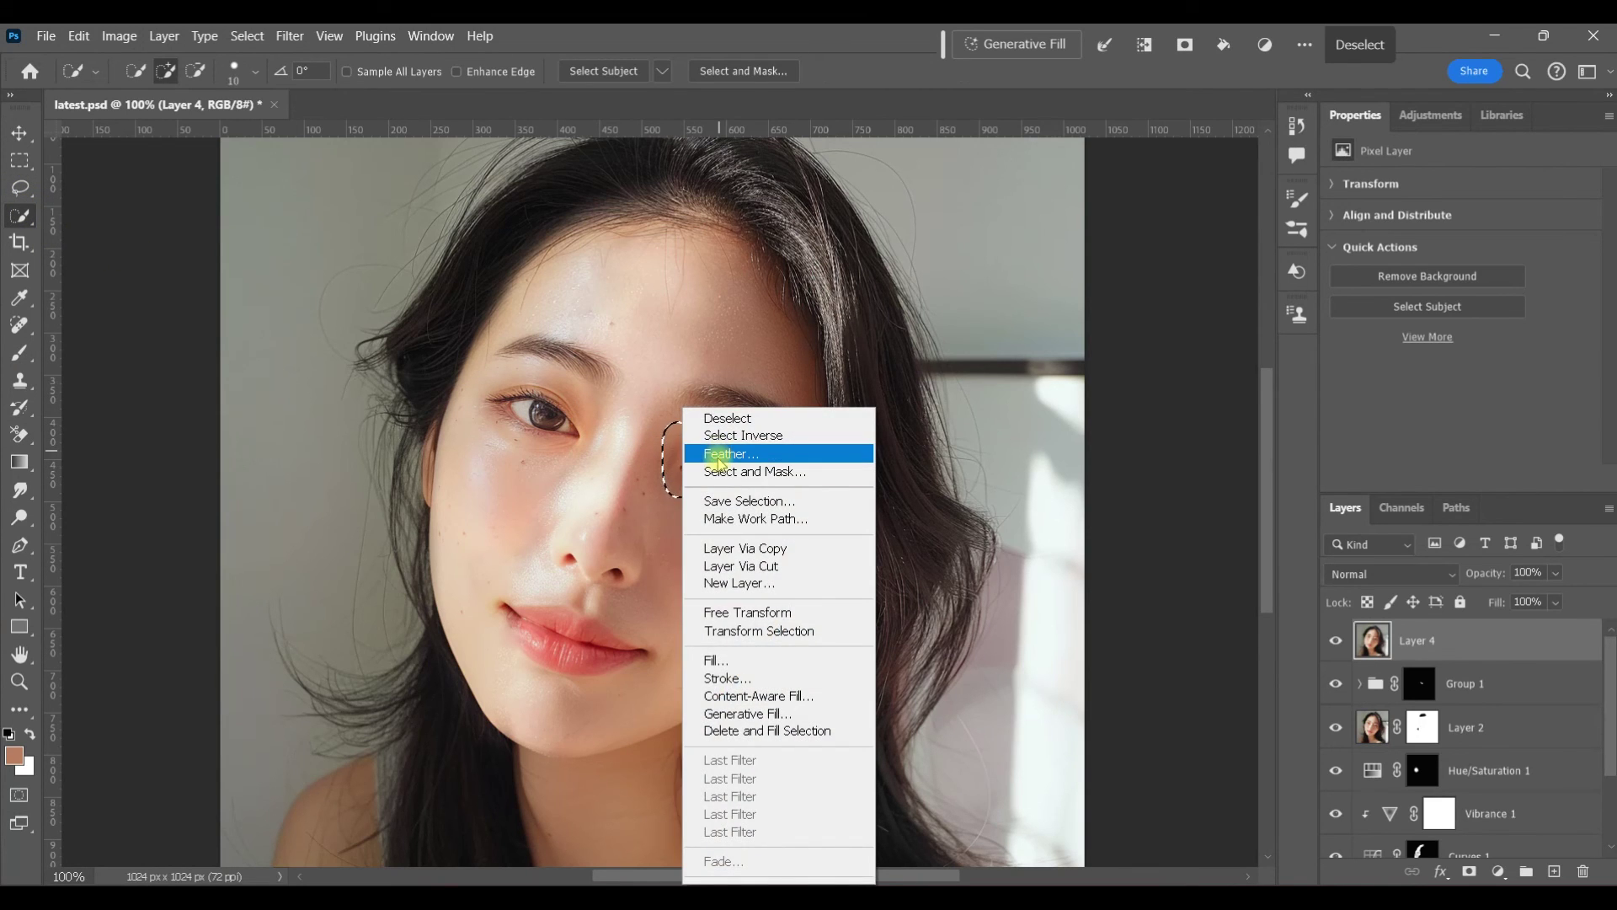
{"action": "left_click", "coordinate": [725, 455]}
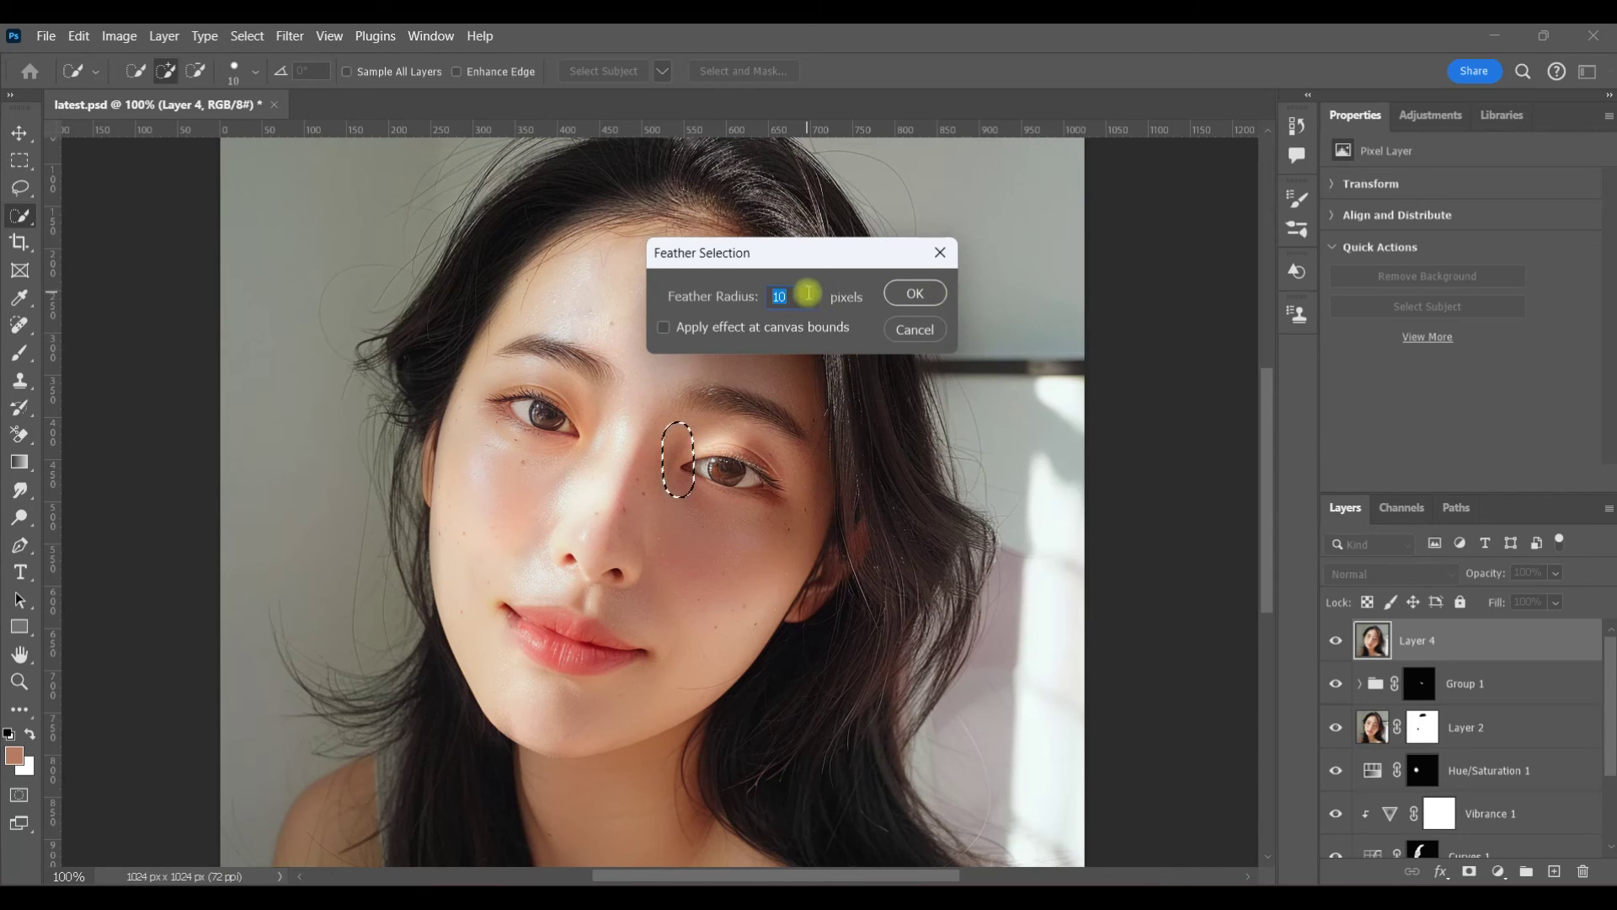
{"action": "type", "text": "5"}
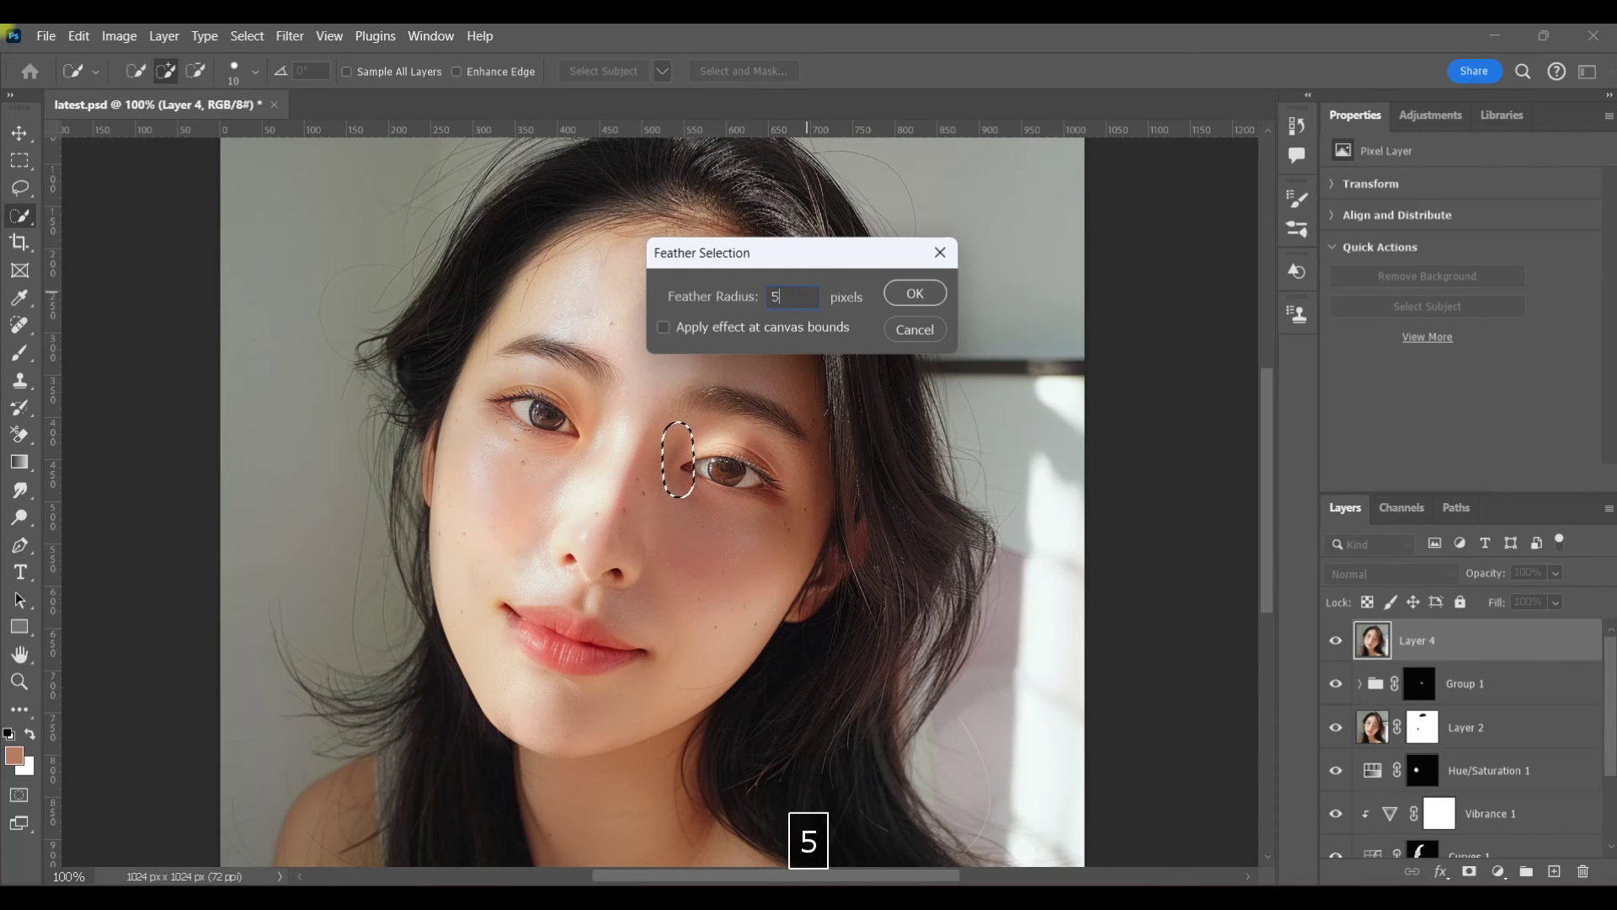
{"action": "left_click", "coordinate": [915, 294]}
Add a Curves adjustment limited to the feathered selection and raise its RGB midtones to brighten the strip beside the eye.
{"action": "left_click", "coordinate": [1430, 114]}
{"action": "left_click", "coordinate": [1369, 308]}
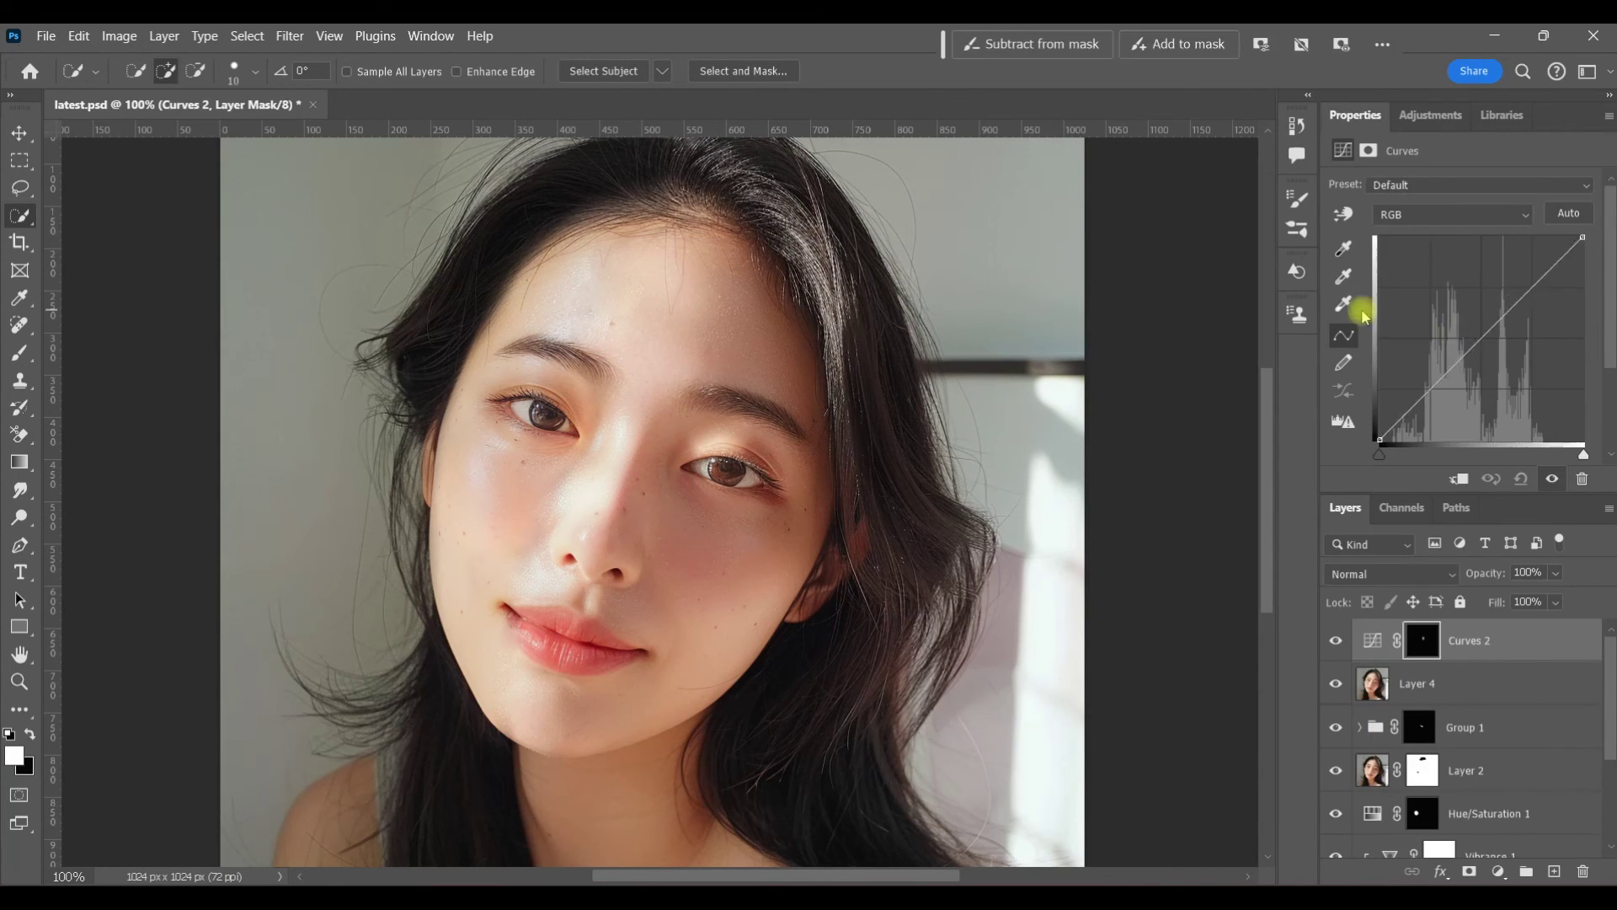
{"action": "key", "text": "z"}
{"action": "key", "text": "ctrl+0"}
{"action": "mouse_move", "coordinate": [1467, 335]}
{"action": "left_mouse_down"}
{"action": "mouse_move", "coordinate": [1455, 321]}
{"action": "mouse_move", "coordinate": [1469, 337]}
{"action": "left_mouse_up"}
{"action": "left_click", "coordinate": [1522, 480]}
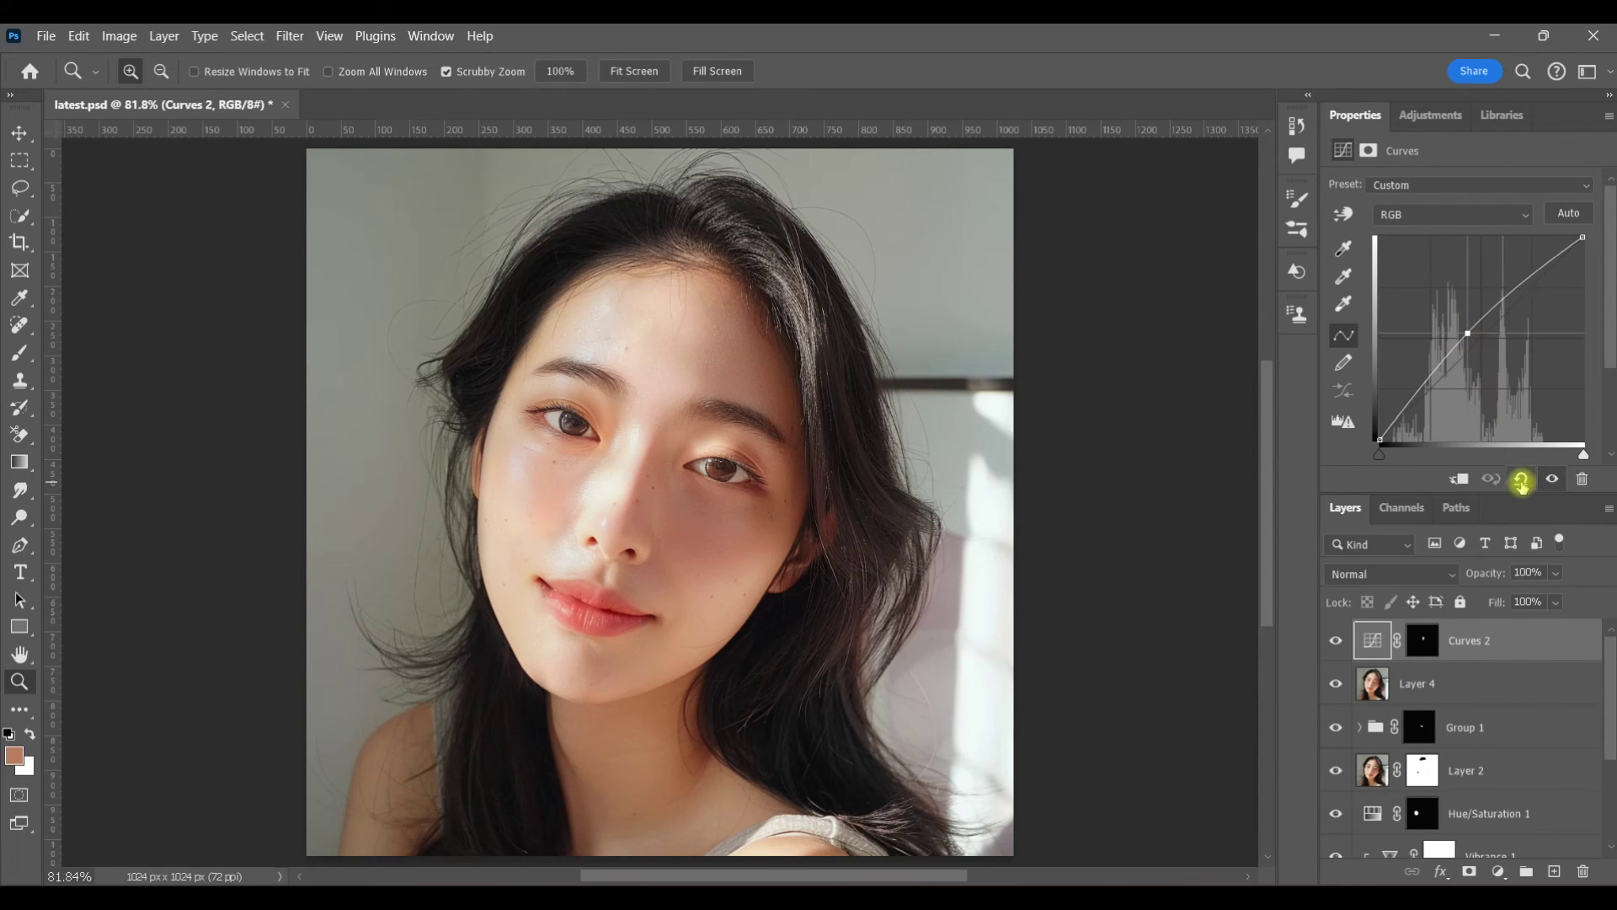
Target the Curves 2 layer mask with the Brush tool and default foreground and background colors.
{"action": "key", "text": "ctrl+backslash"}
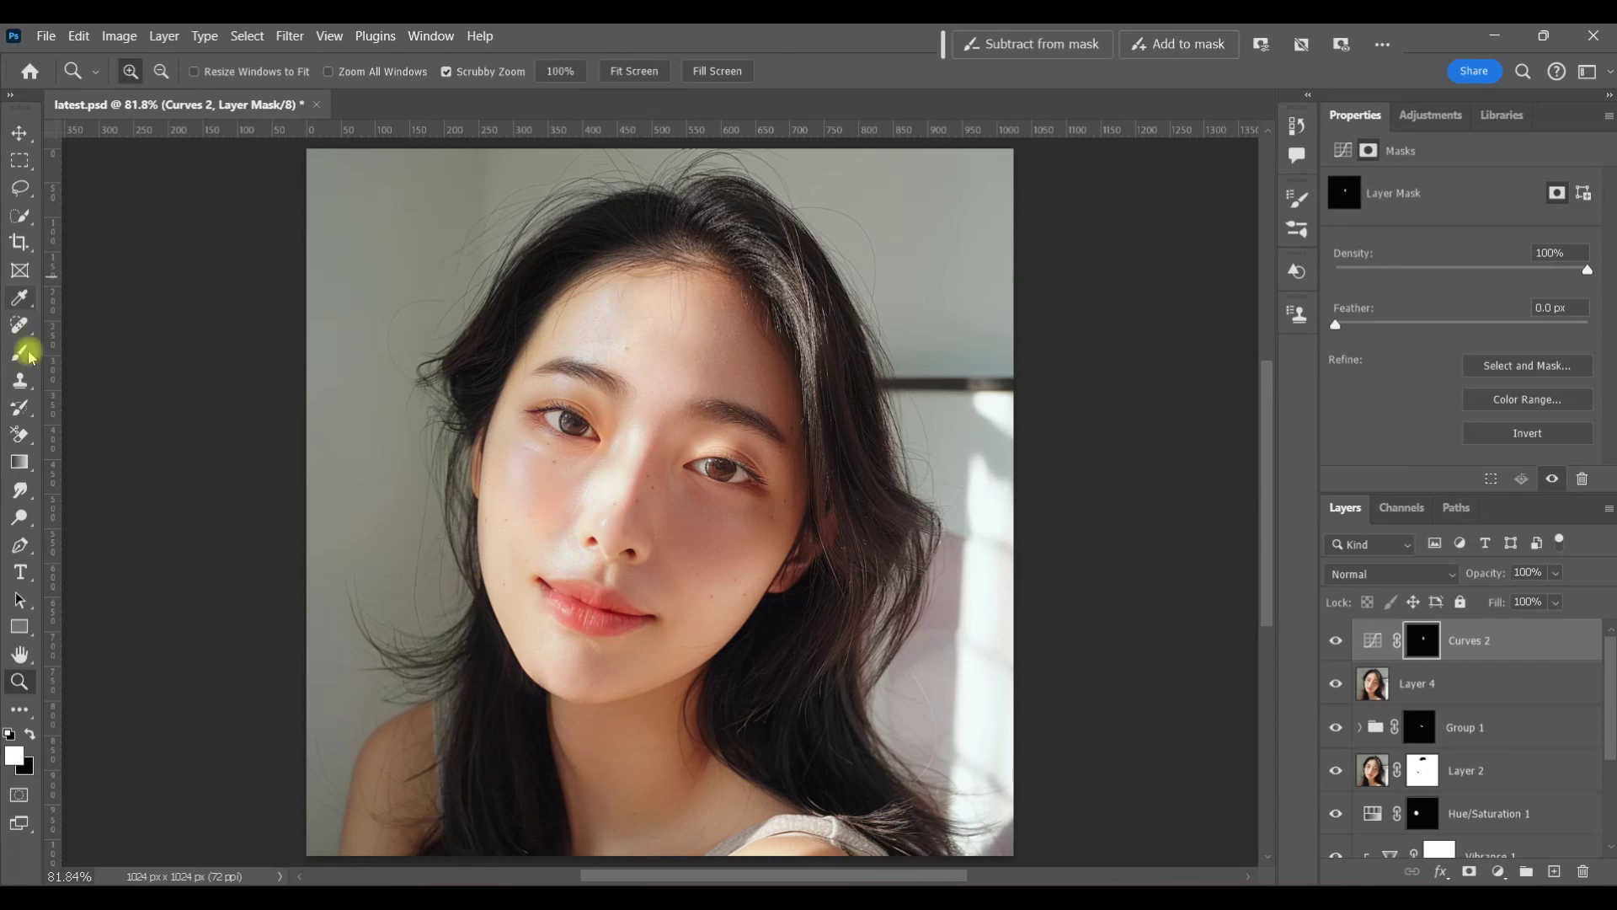
{"action": "left_click", "coordinate": [19, 353]}
{"action": "left_click", "coordinate": [10, 734]}
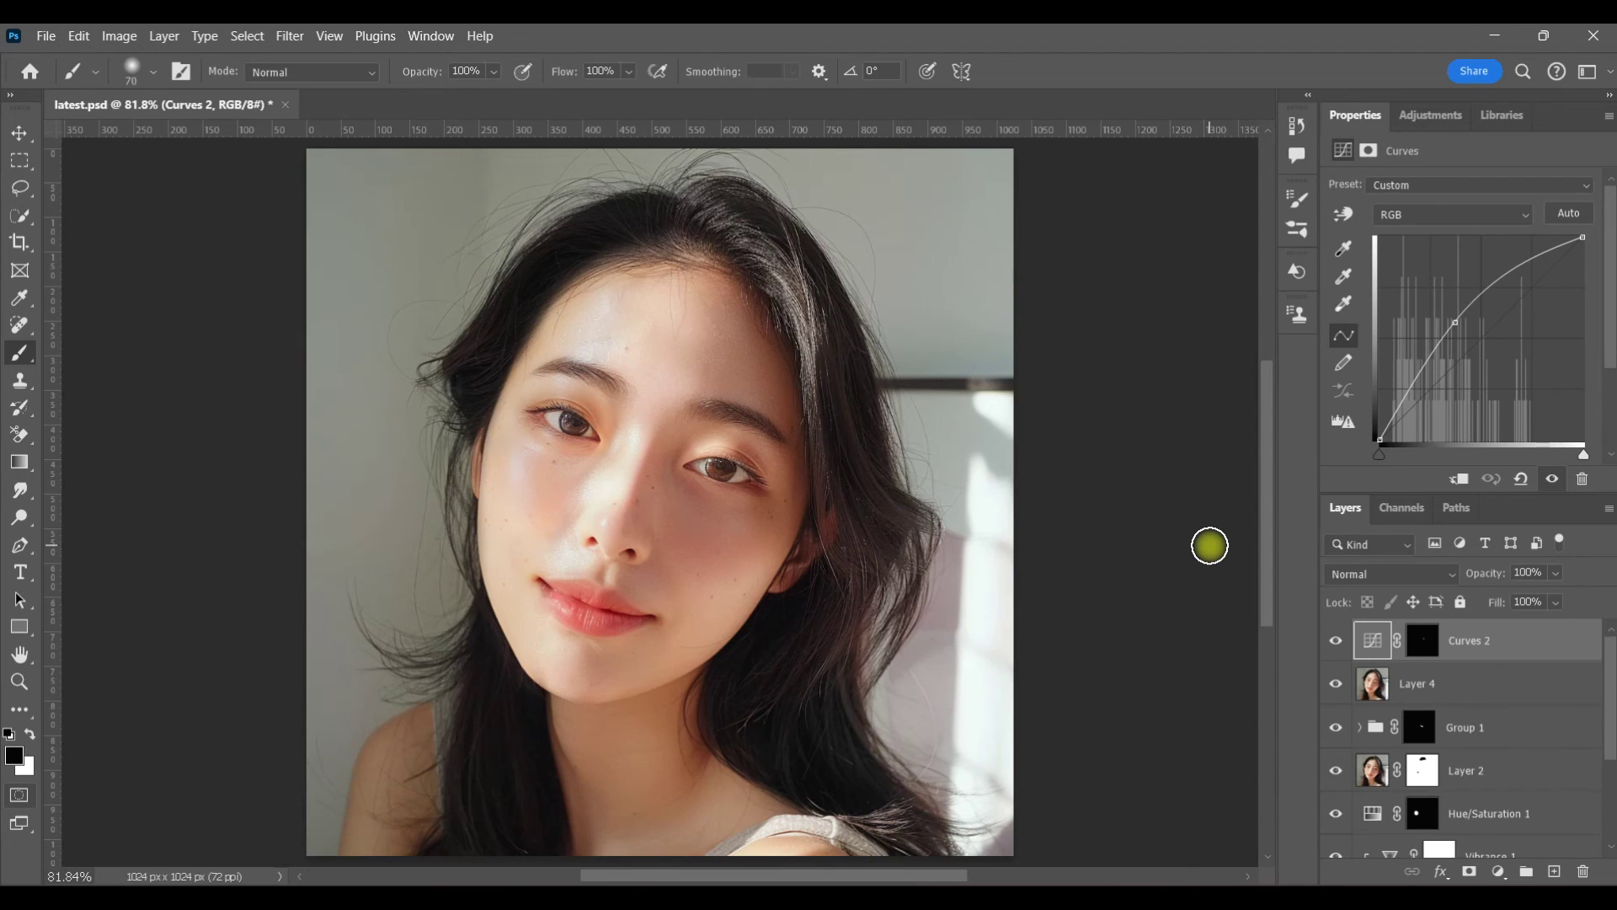
Paint a Quick Mask over the window-side half of the face from forehead to chin, using a soft brush enlarged up to 250 px.
{"action": "key", "text": "q"}
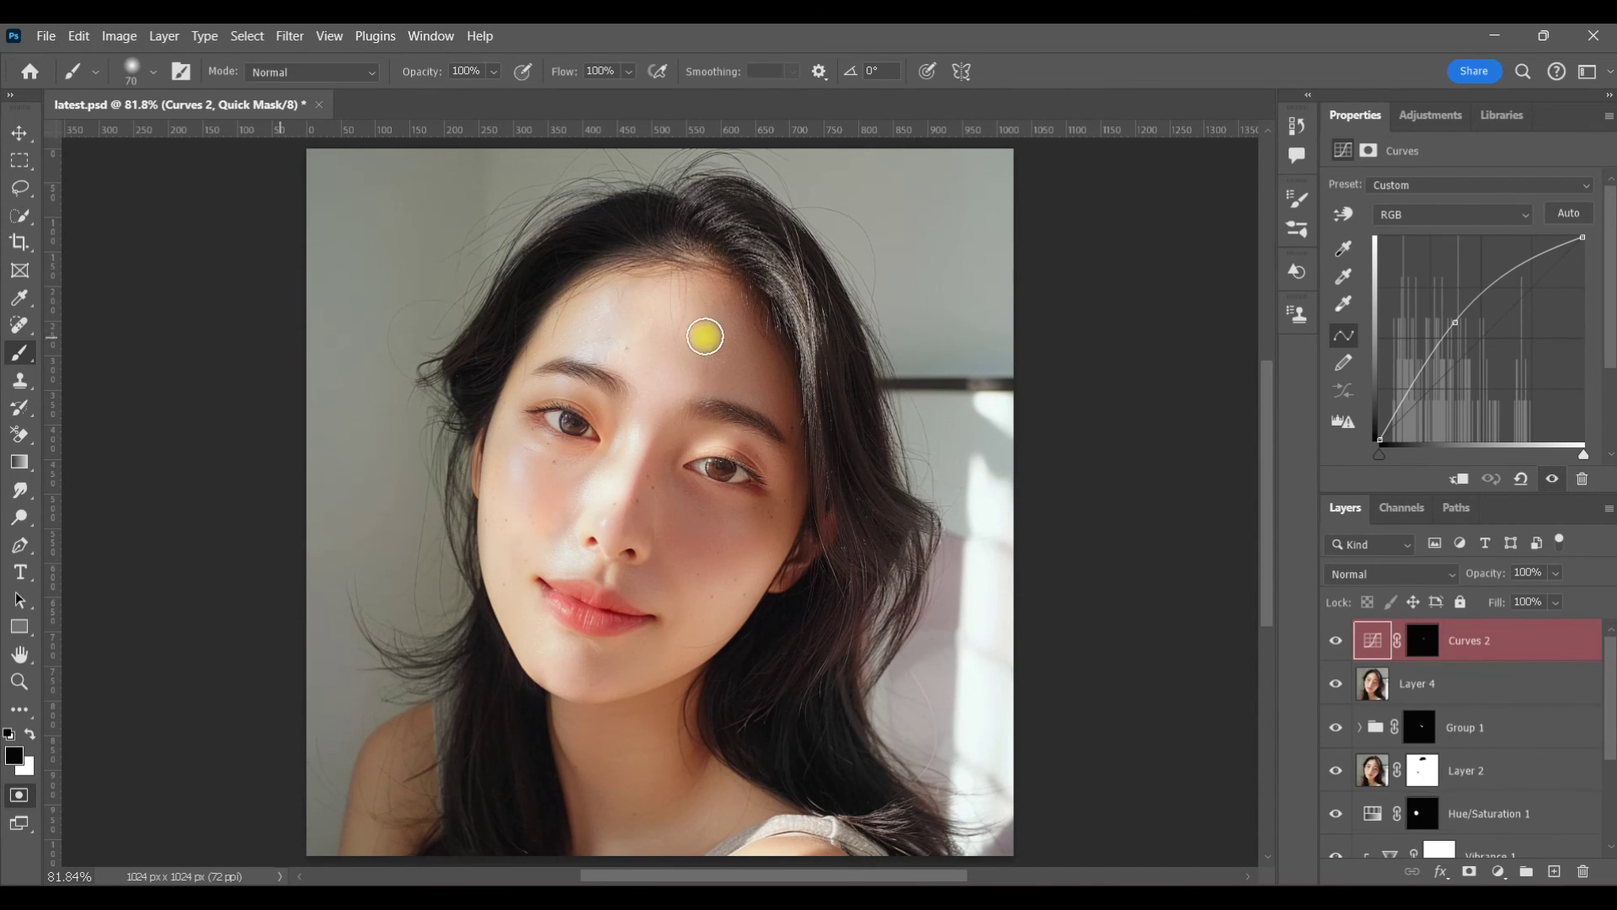
{"action": "key", "text": "bracketright"}
{"action": "key", "text": "bracketright"}
{"action": "key", "text": "bracketright"}
{"action": "key", "text": "bracketright"}
{"action": "key", "text": "bracketright"}
{"action": "key", "text": "bracketright"}
{"action": "key", "text": "bracketright"}
{"action": "key", "text": "bracketright"}
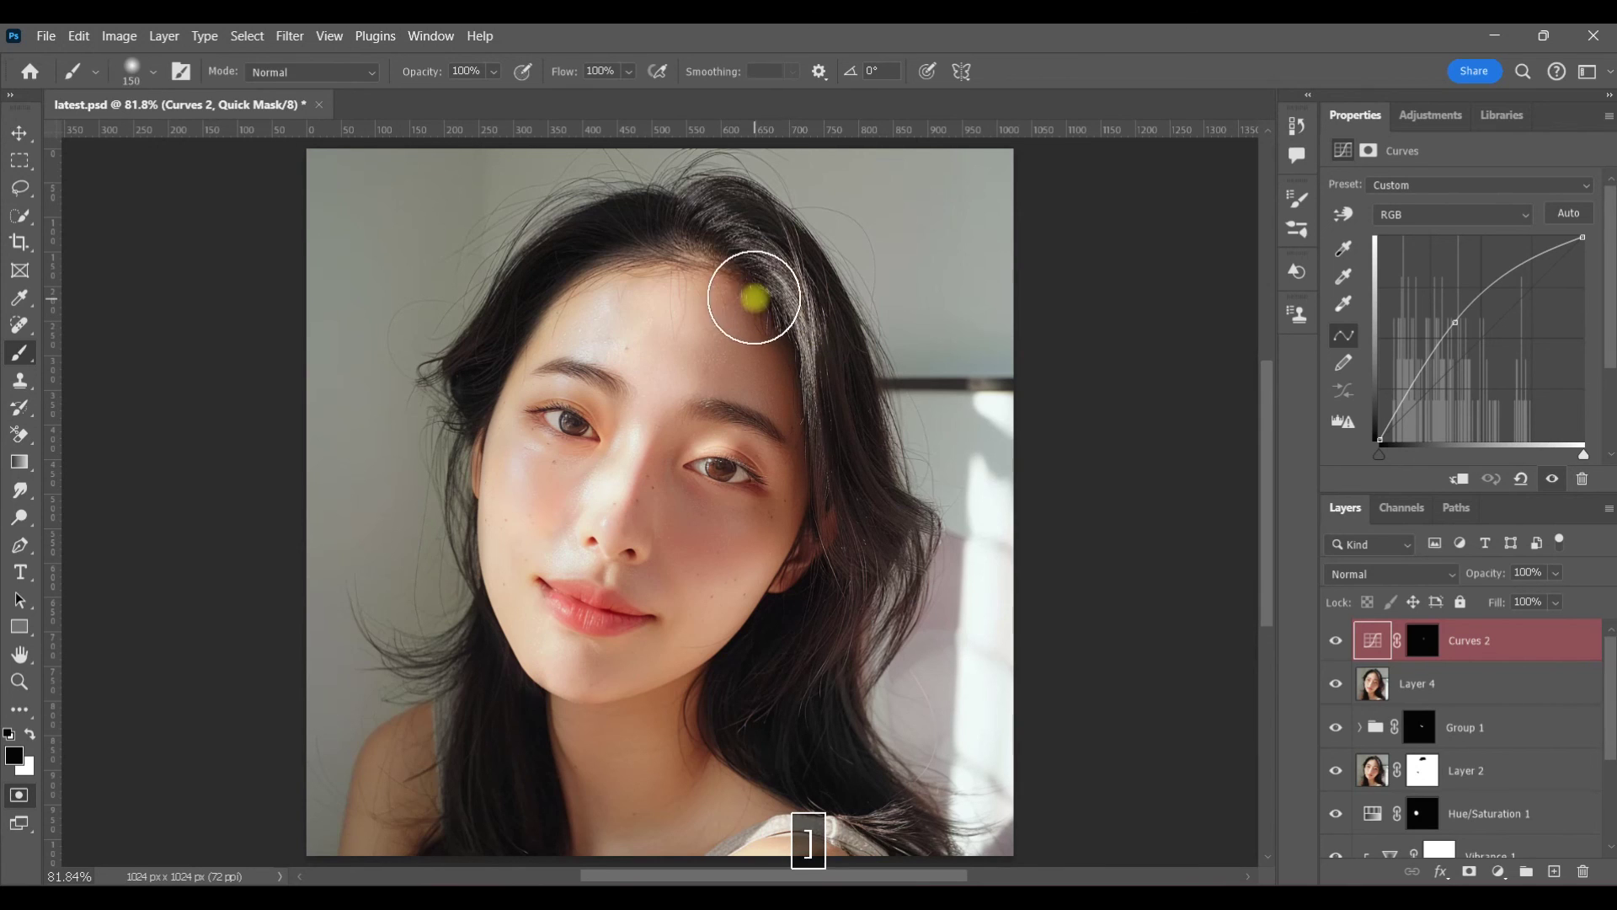
{"action": "mouse_move", "coordinate": [739, 289]}
{"action": "left_mouse_down"}
{"action": "mouse_move", "coordinate": [772, 467]}
{"action": "mouse_move", "coordinate": [752, 554]}
{"action": "mouse_move", "coordinate": [688, 655]}
{"action": "left_mouse_up"}
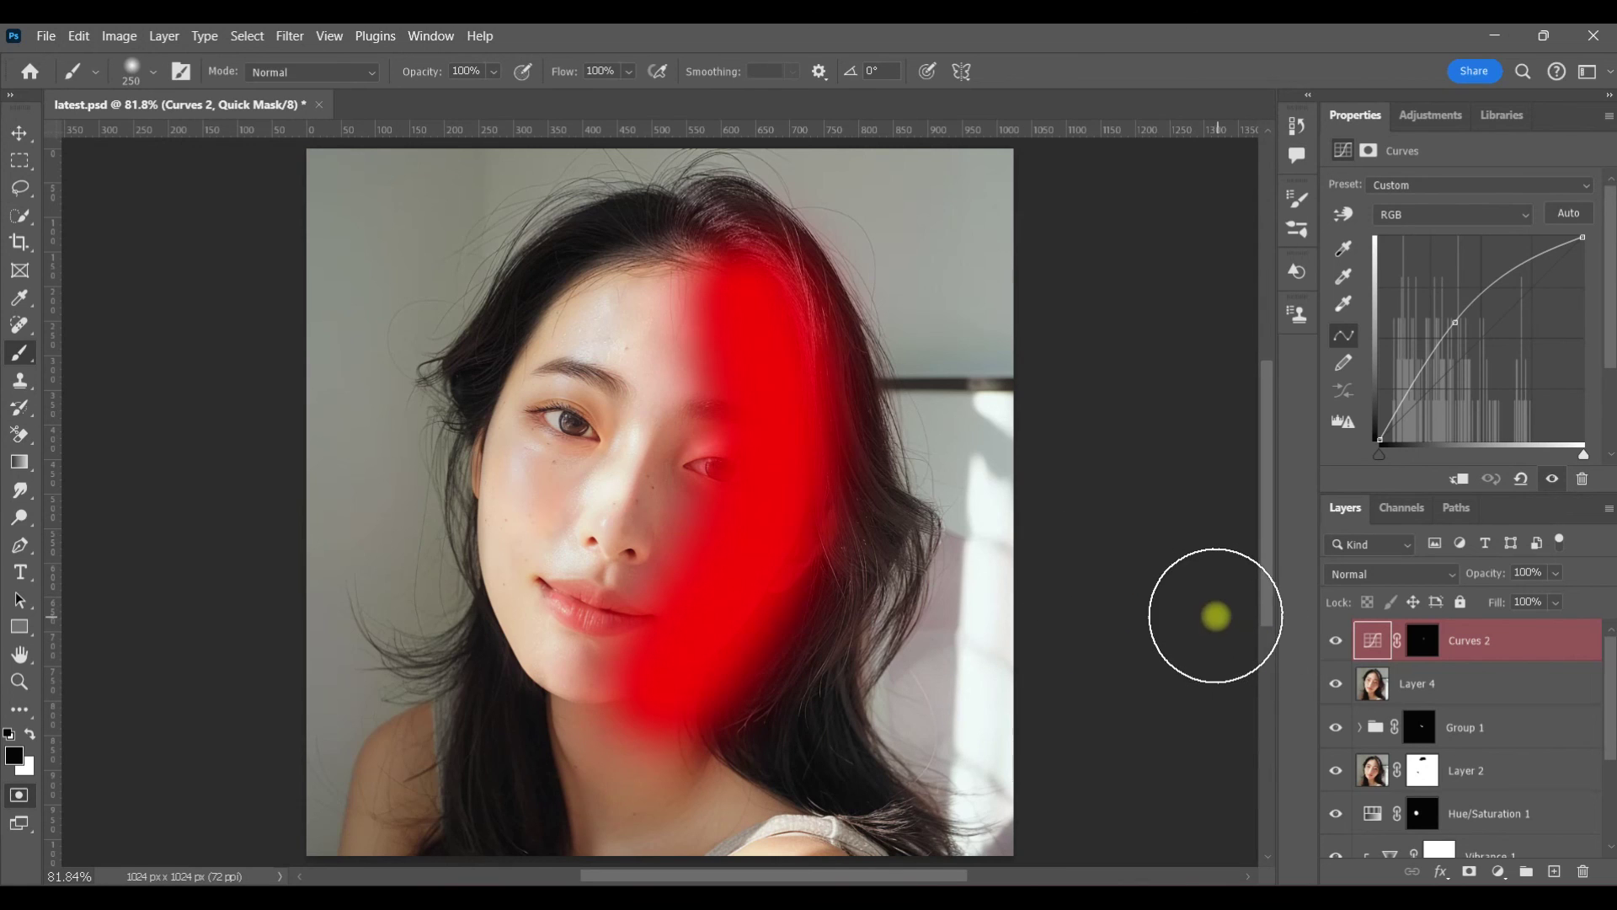
Turn the painted Quick Mask into a selection and add another Curves adjustment layer masked by it.
{"action": "key", "text": "q"}
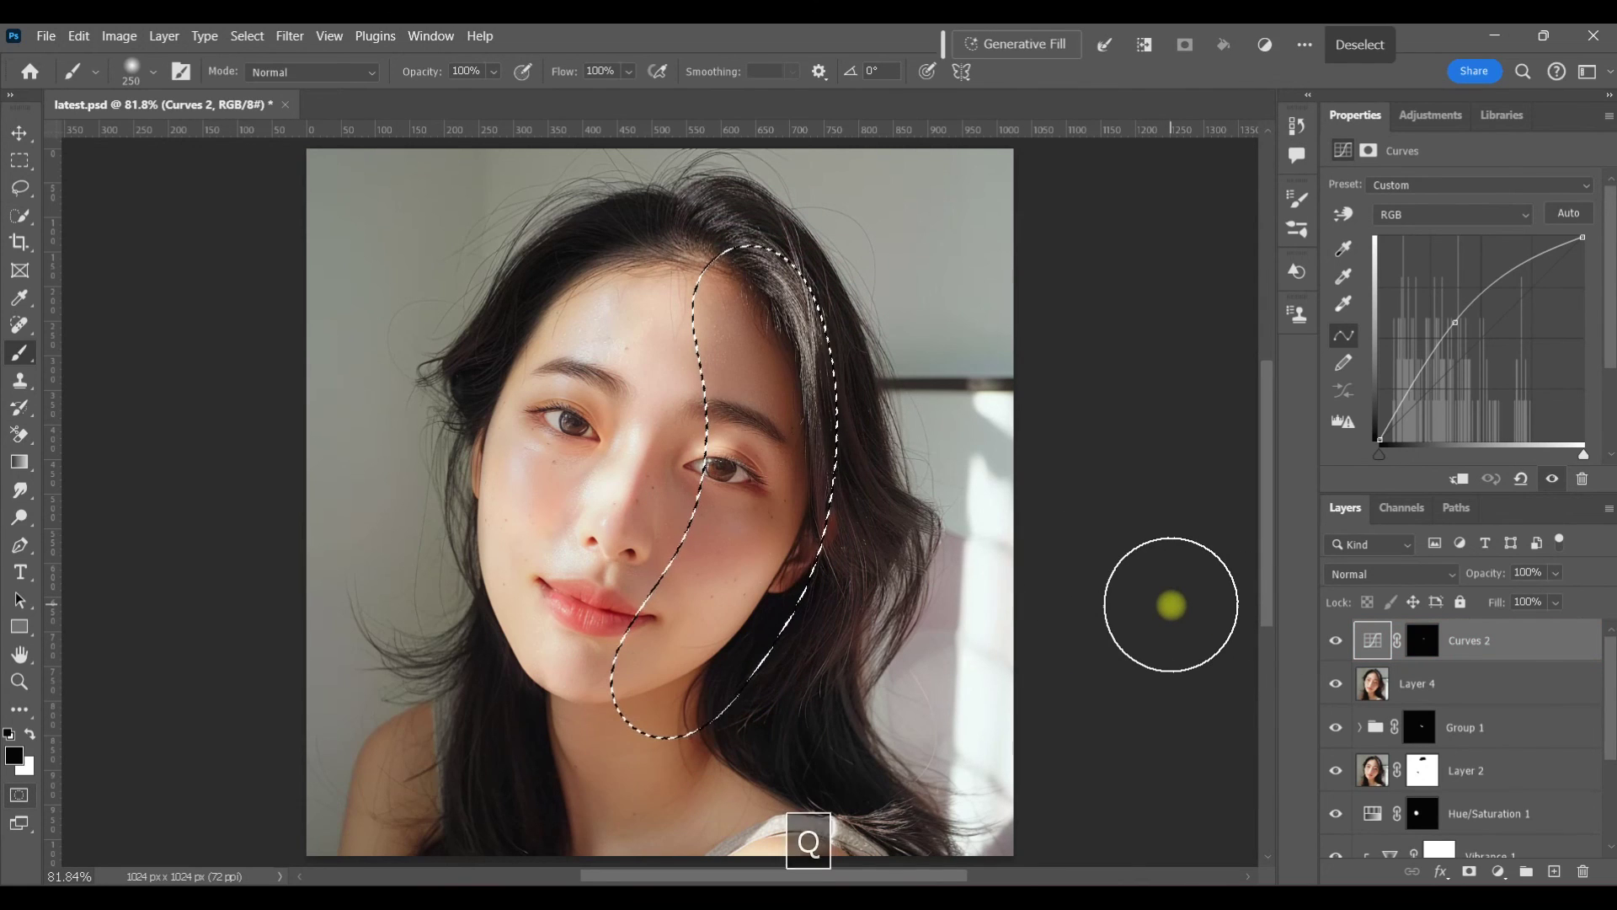
{"action": "left_click", "coordinate": [1434, 116]}
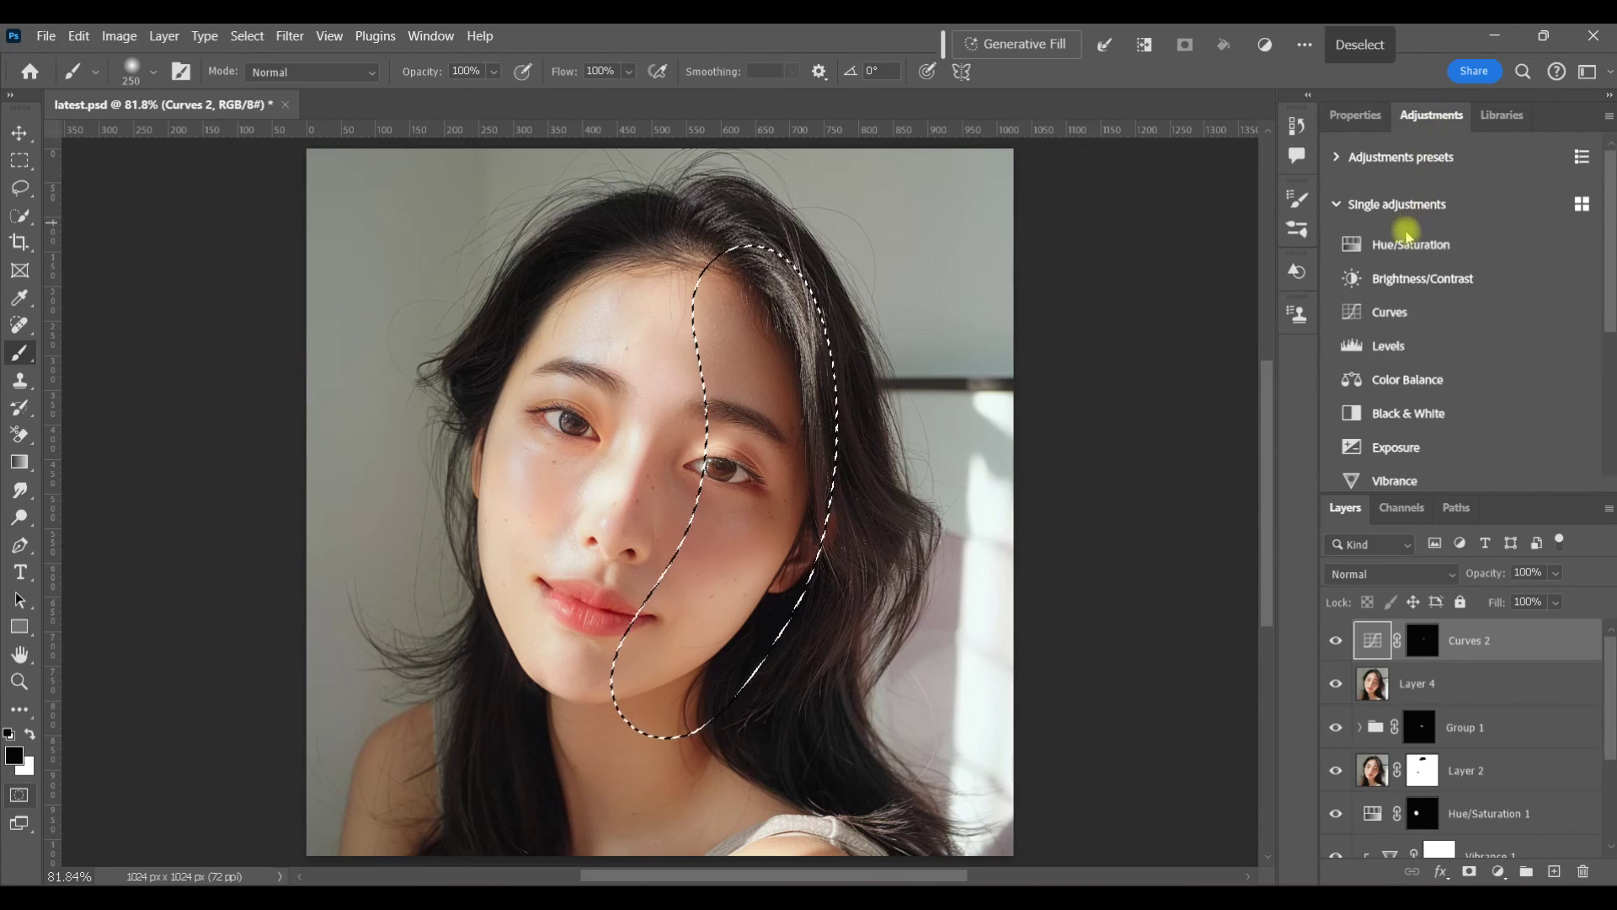
{"action": "left_click", "coordinate": [1394, 313]}
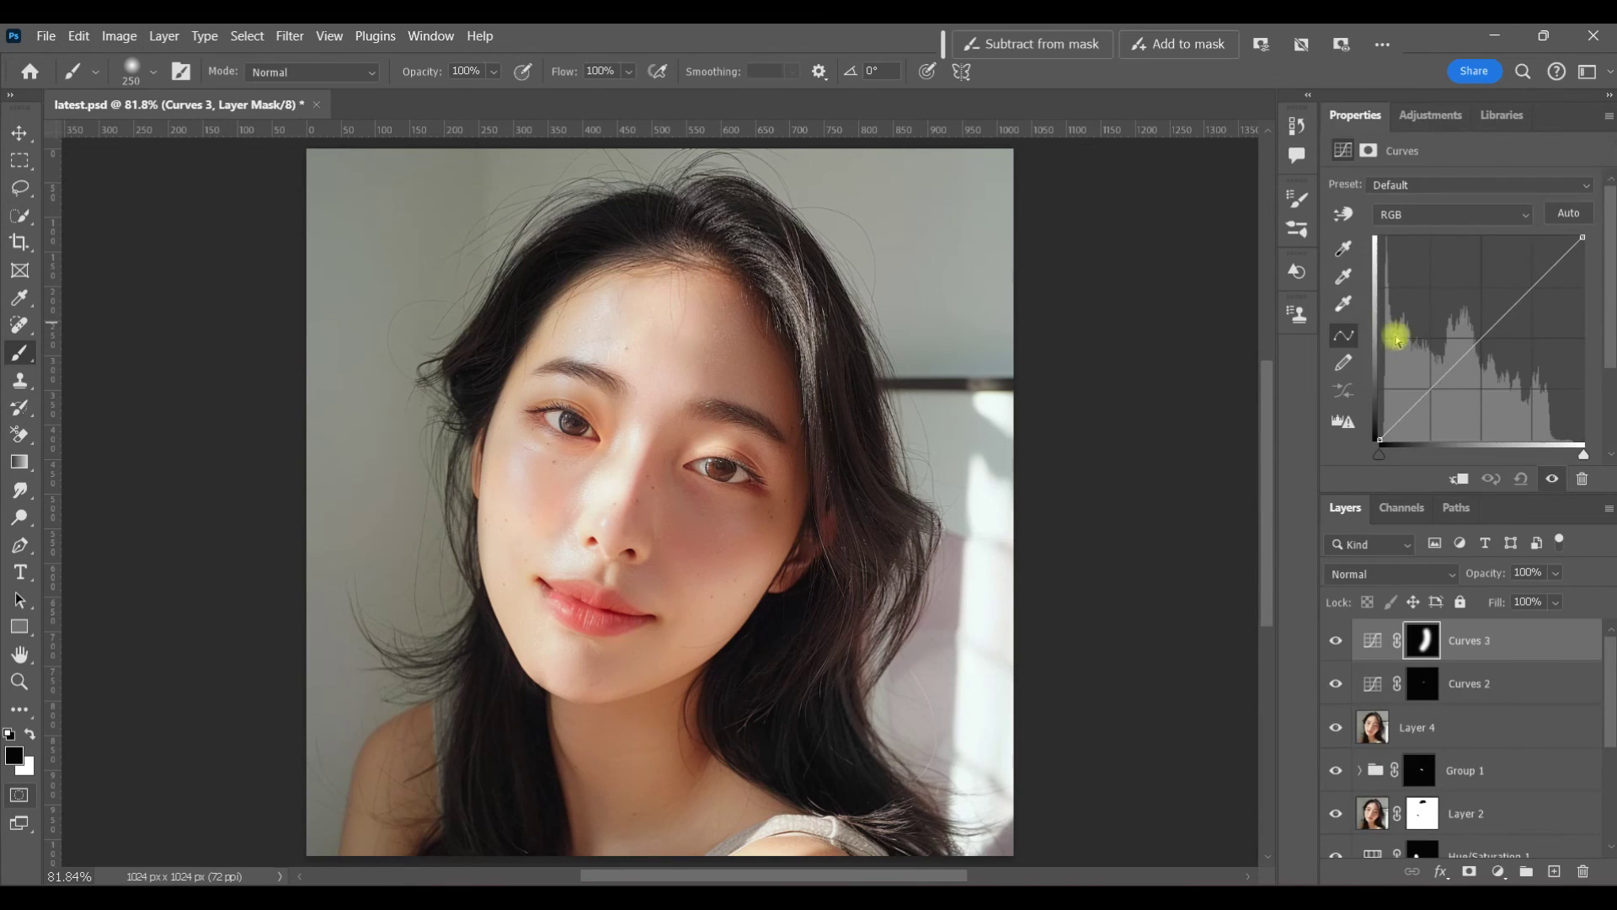
Pull the Curves 3 midtones slightly down to darken the window-side half of the face, and compare with the adjustment hidden and shown.
{"action": "left_click", "coordinate": [1486, 335]}
{"action": "left_click_drag", "start_coordinate": [1486, 335], "coordinate": [1493, 345]}
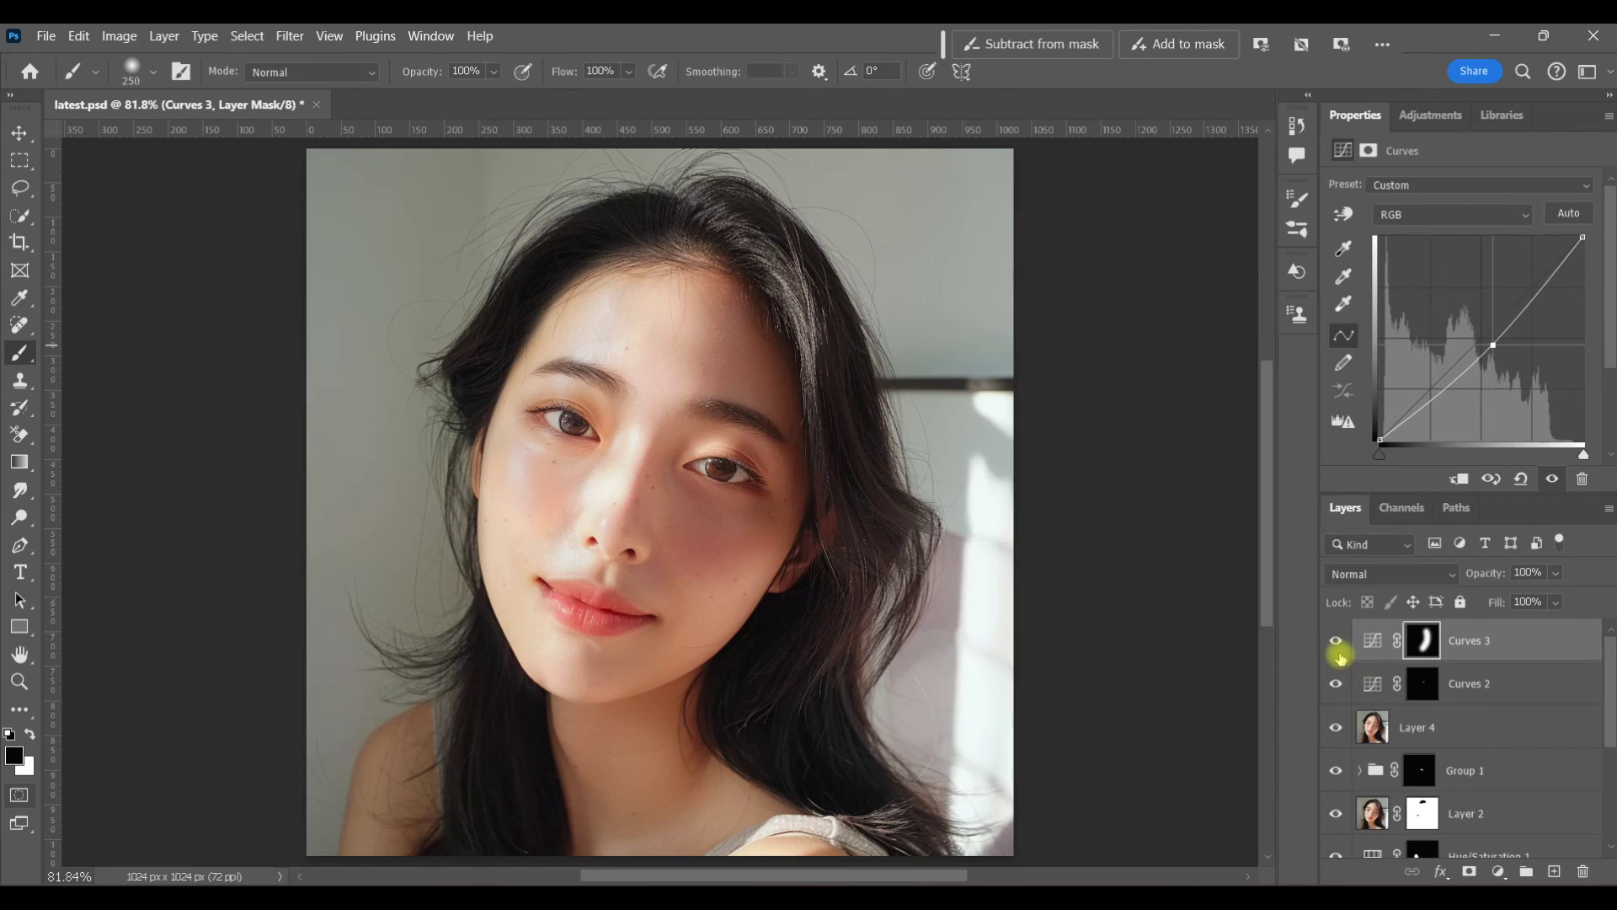
{"action": "left_click", "coordinate": [1339, 651]}
{"action": "left_click", "coordinate": [1340, 650]}
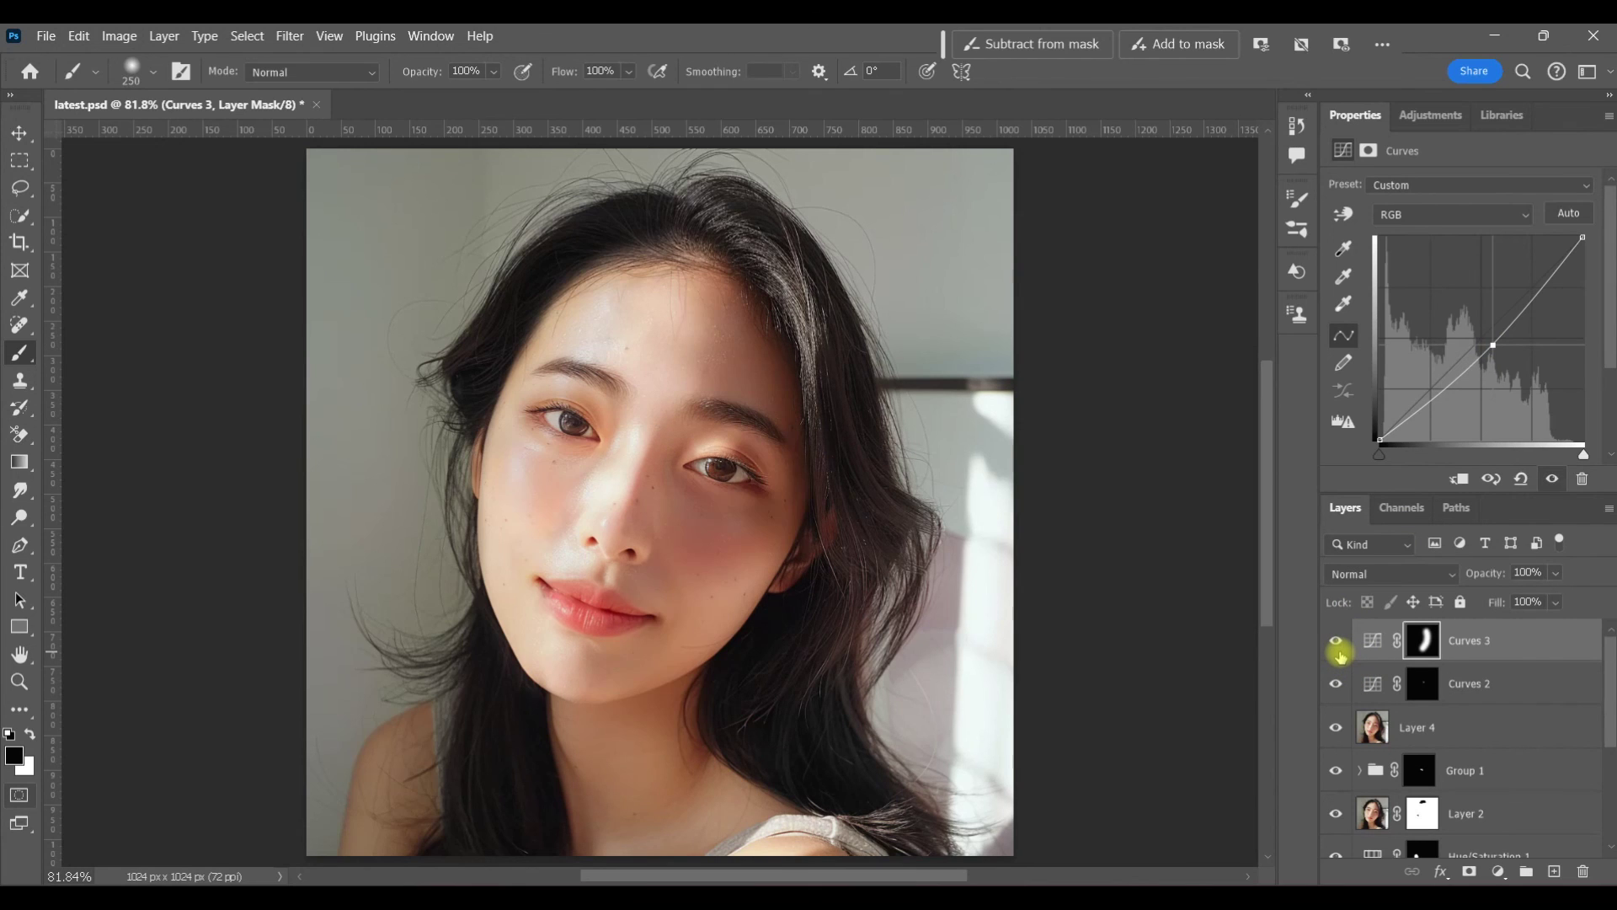